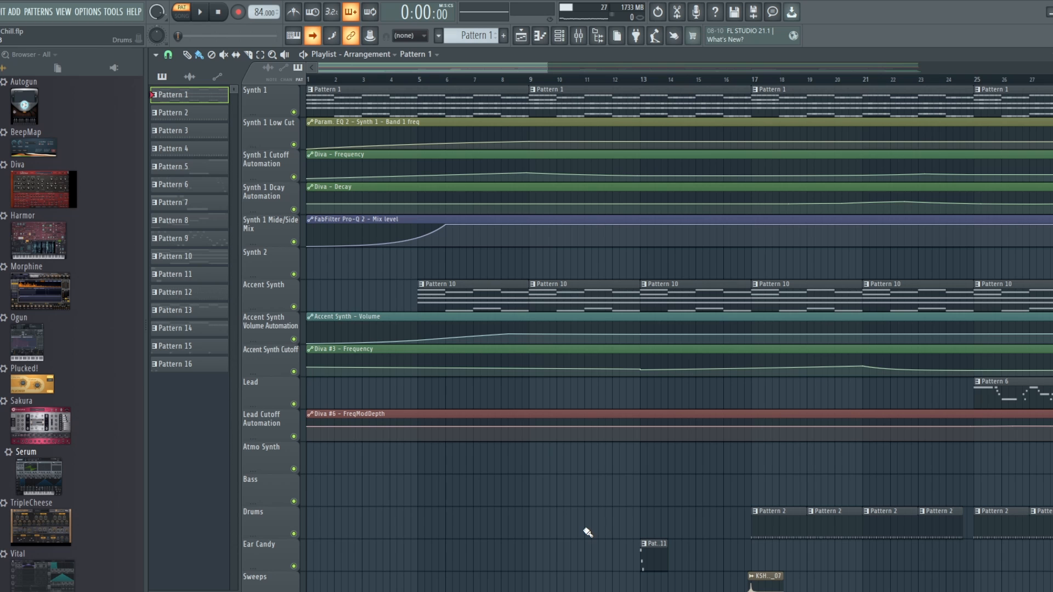
- Open the Diva channel used for Synth 1 to view its patch settings, and return to the playlist
{"action": "left_click", "coordinate": [559, 35]}
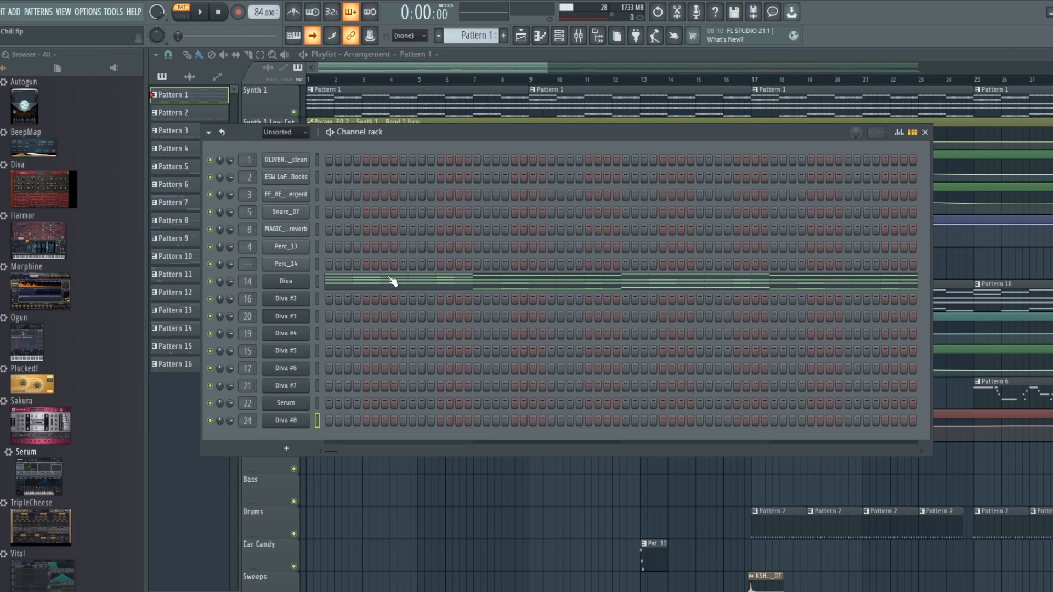
{"action": "left_click", "coordinate": [286, 281]}
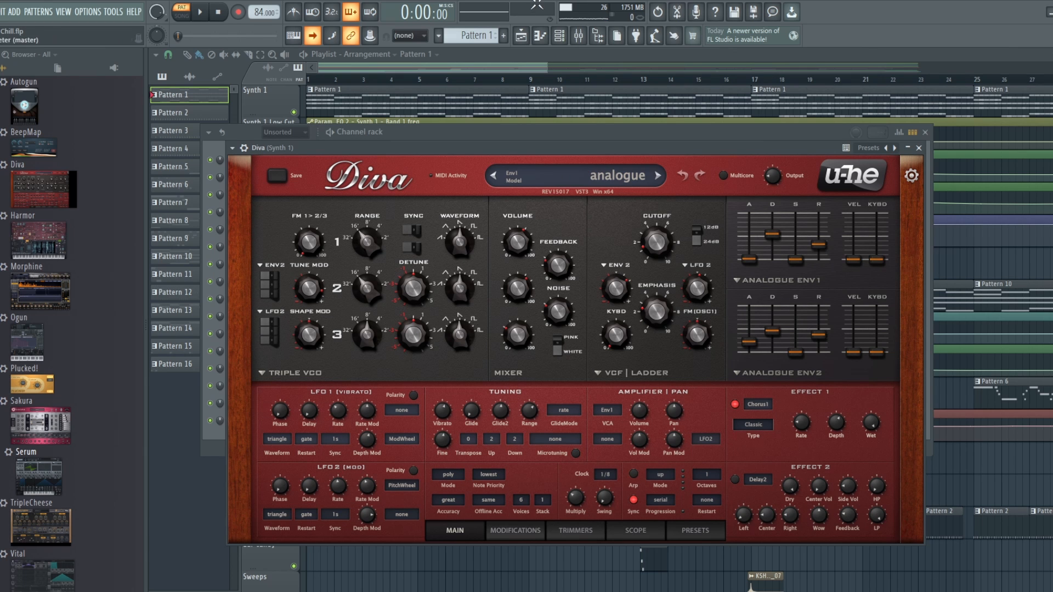
{"action": "left_click", "coordinate": [522, 38]}
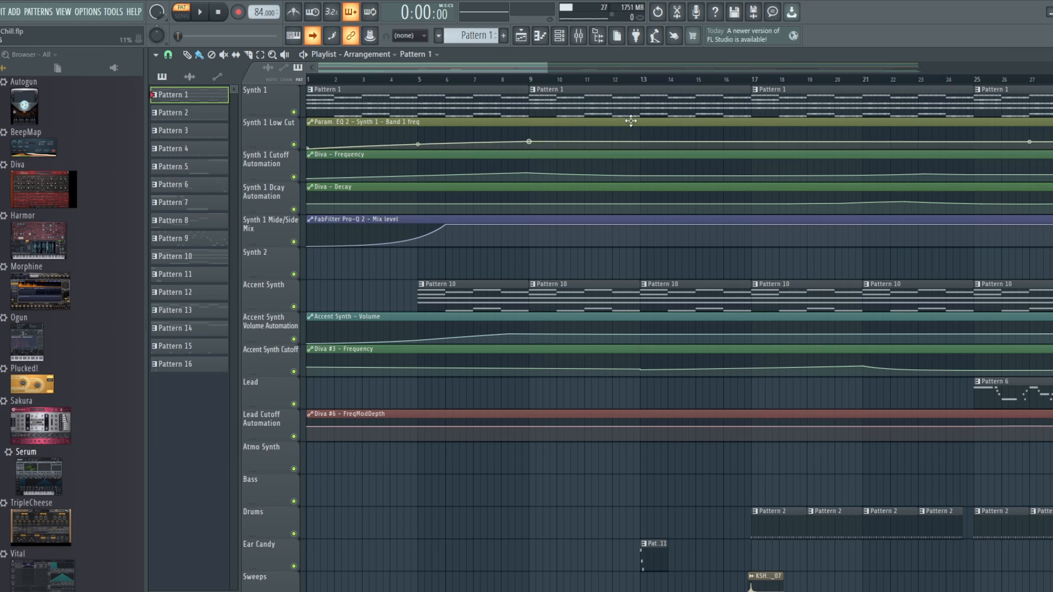
- Switch to song mode, look over the playlist tracks, and play the arrangement from the start
{"action": "left_click", "coordinate": [185, 18]}
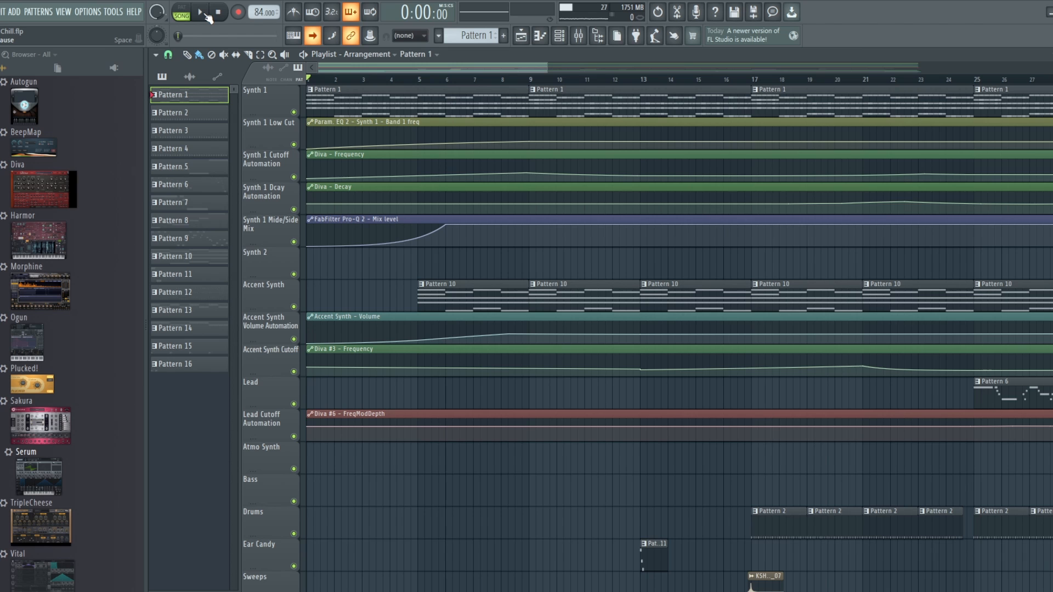
{"action": "scroll", "coordinate": [785, 291], "scroll_direction": "down", "scroll_amount": 7}
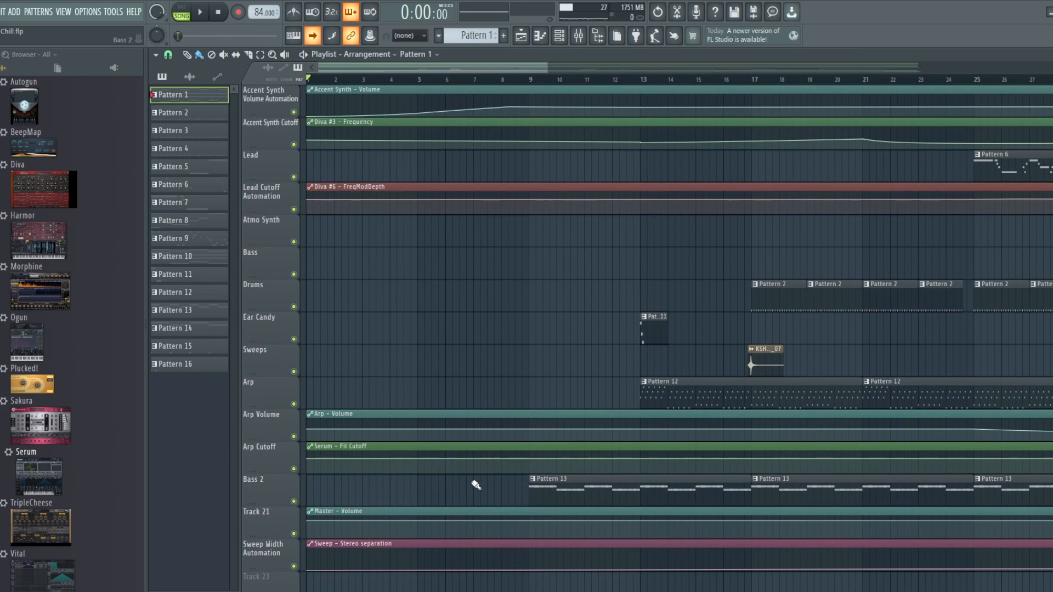
{"action": "scroll", "coordinate": [583, 353], "scroll_direction": "up", "scroll_amount": 1}
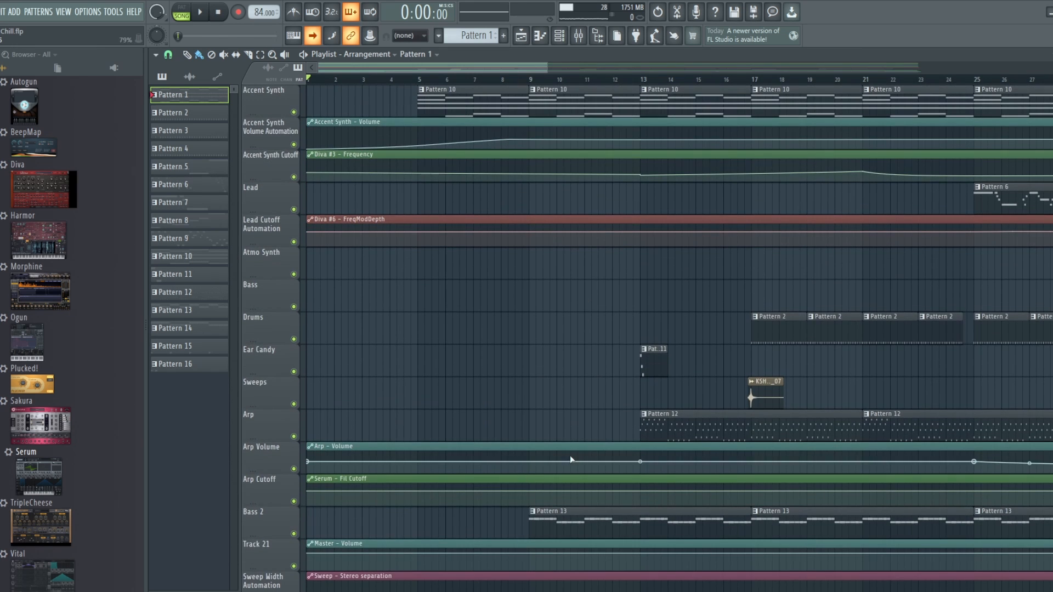
{"action": "scroll", "coordinate": [612, 363], "scroll_direction": "up", "scroll_amount": 2}
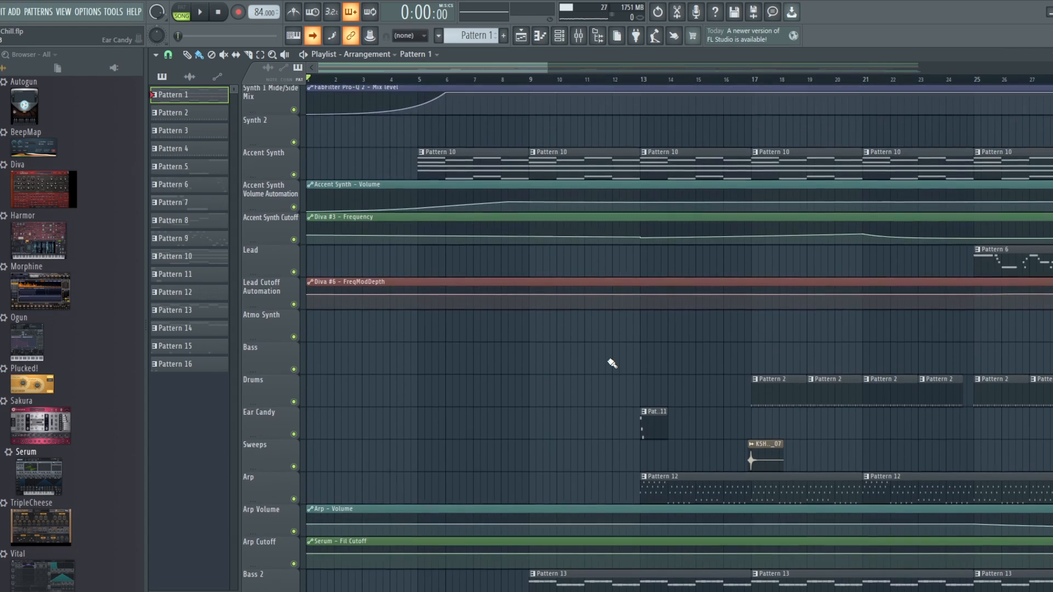
{"action": "scroll", "coordinate": [612, 363], "scroll_direction": "up", "scroll_amount": 3}
{"action": "key", "text": "space"}
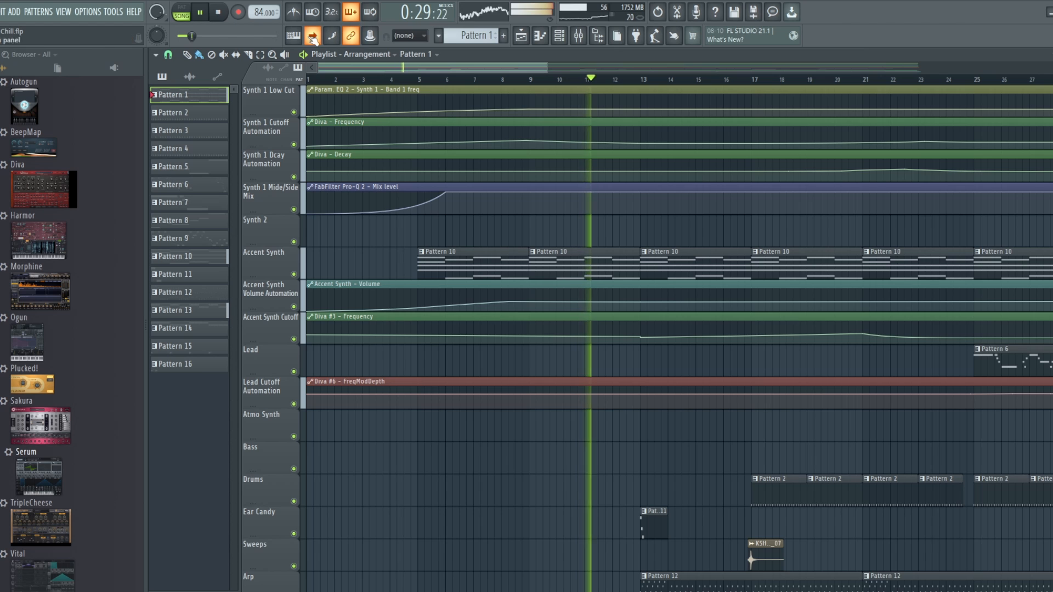
- Review the lower playlist tracks during playback, stop the song, and return to the Synth 1 track
{"action": "scroll", "coordinate": [718, 369], "scroll_direction": "down", "scroll_amount": 8}
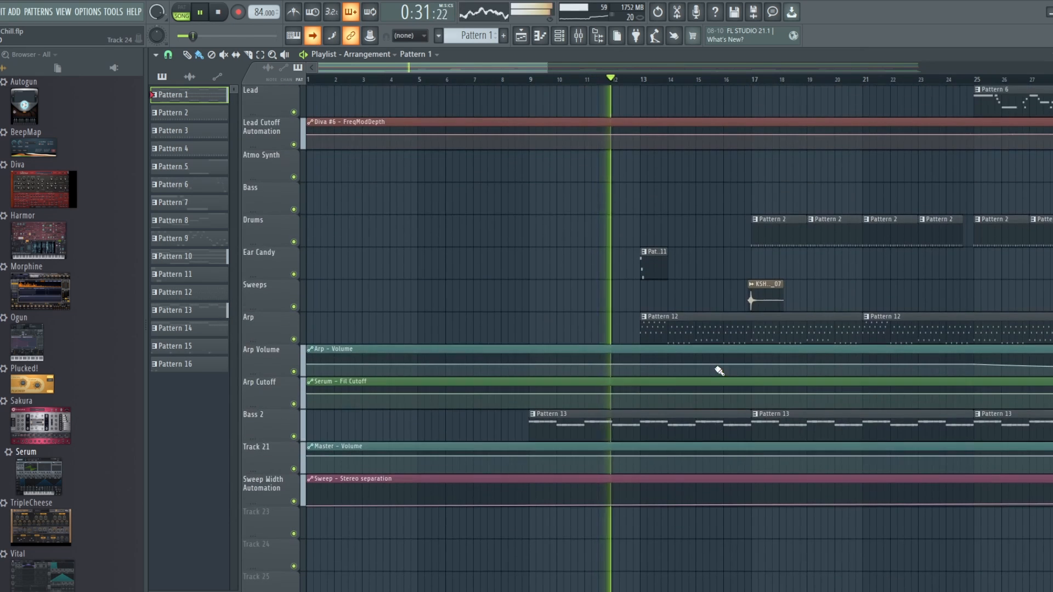
{"action": "scroll", "coordinate": [718, 370], "scroll_direction": "up", "scroll_amount": 7}
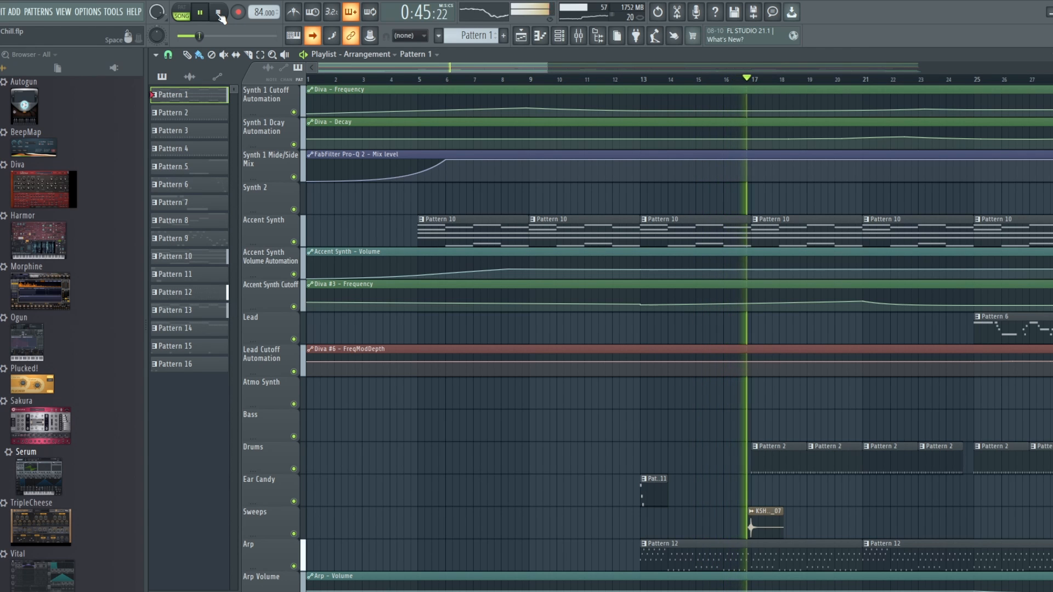
{"action": "left_click", "coordinate": [219, 15]}
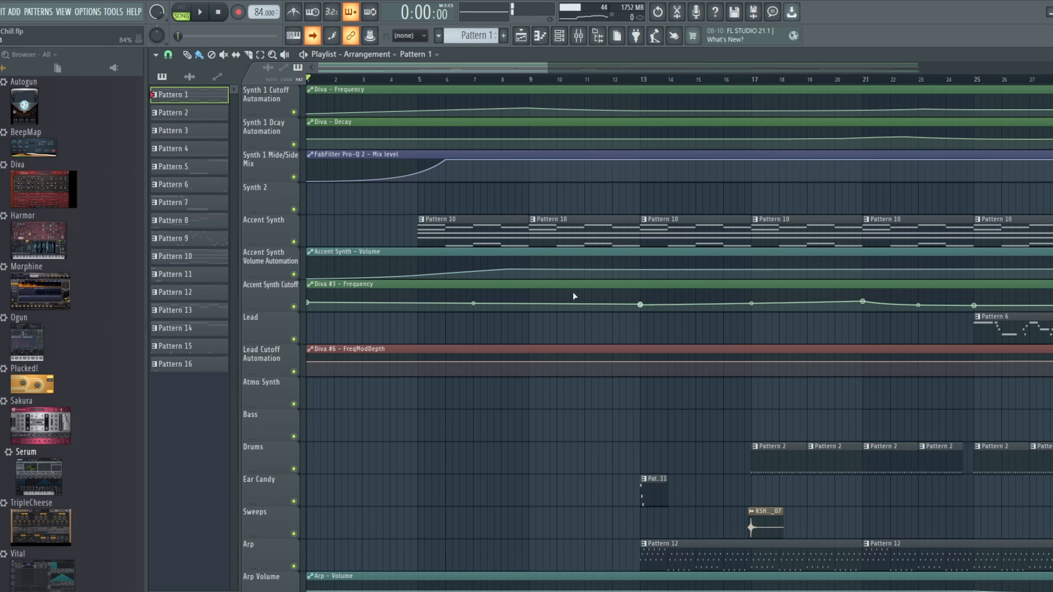
{"action": "scroll", "coordinate": [581, 285], "scroll_direction": "up", "scroll_amount": 2}
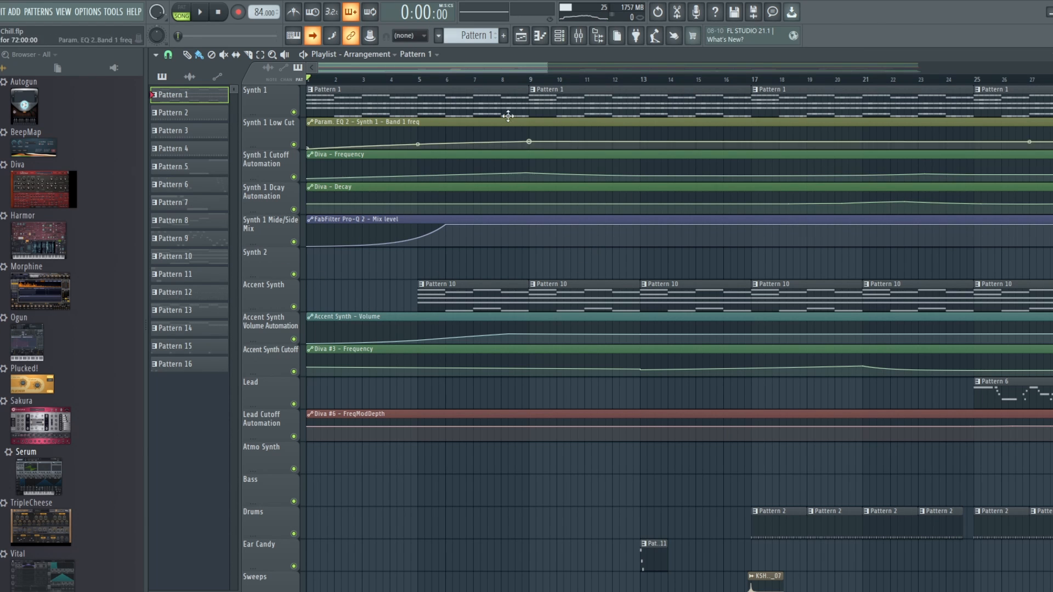
- Open the Synth 1 Diva and its mixer effects, view Kickstart 2, and disable Kickstart 2 on that insert
{"action": "left_click", "coordinate": [560, 39]}
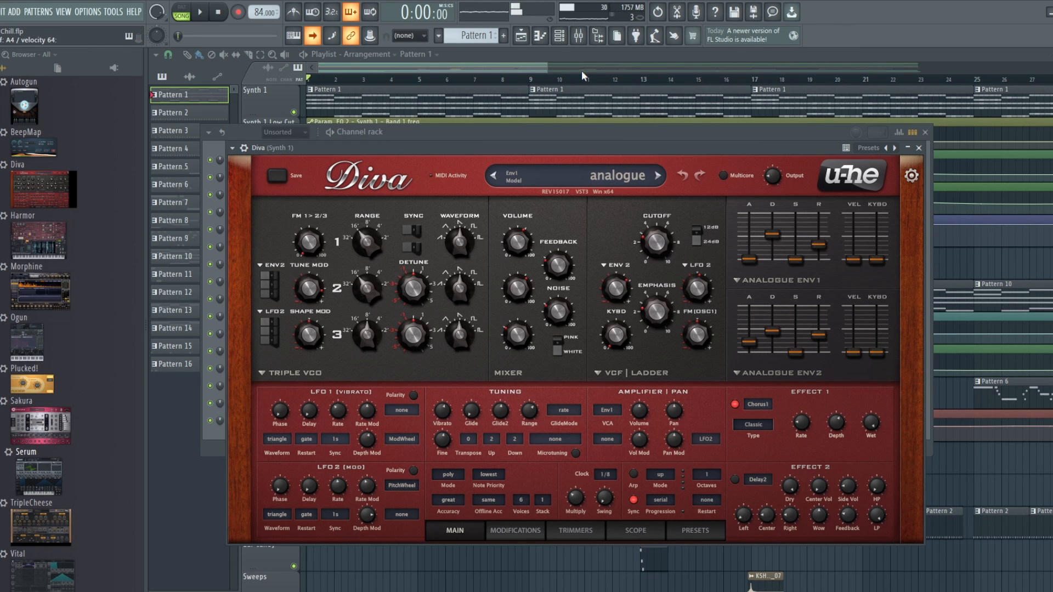
{"action": "left_click", "coordinate": [579, 36]}
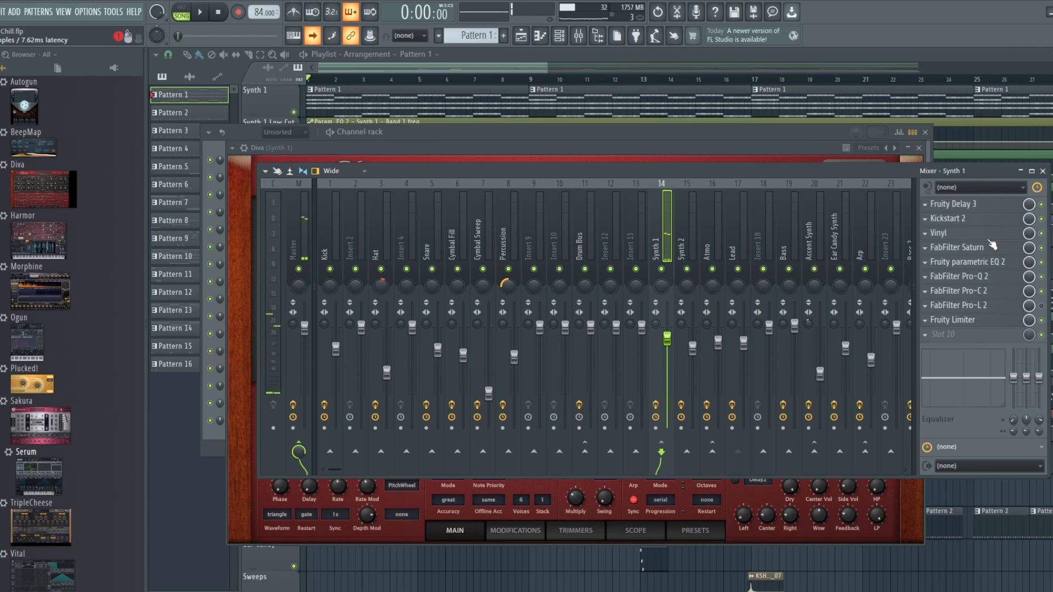
{"action": "left_click", "coordinate": [1001, 220]}
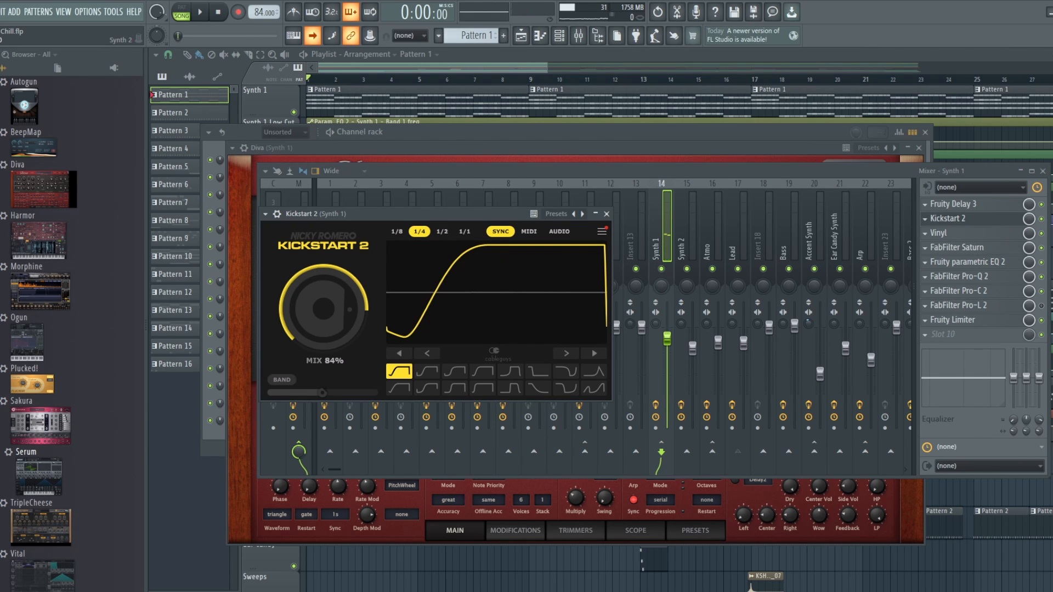
{"action": "left_click", "coordinate": [1040, 218]}
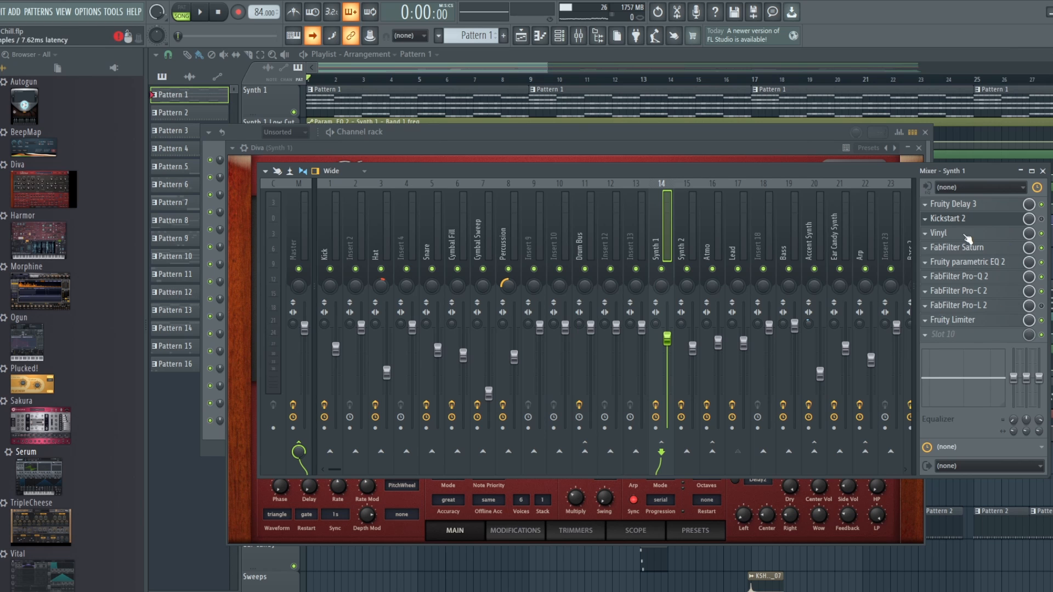
- Examine both FabFilter Saturn bands and the Vinyl plugin settings on the Synth 1 mixer insert
{"action": "left_click", "coordinate": [967, 254]}
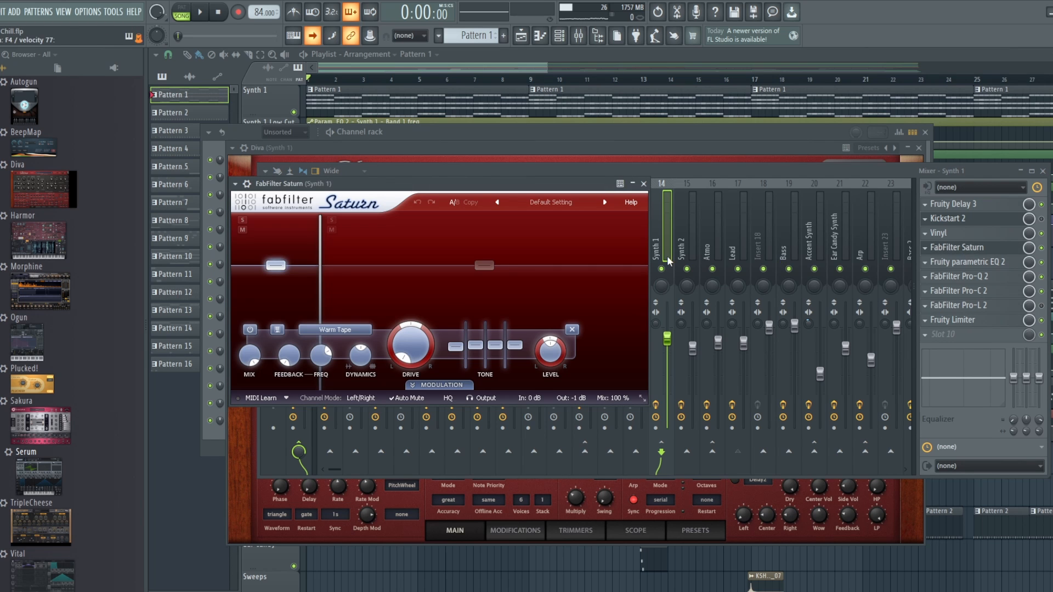
{"action": "left_click", "coordinate": [471, 265]}
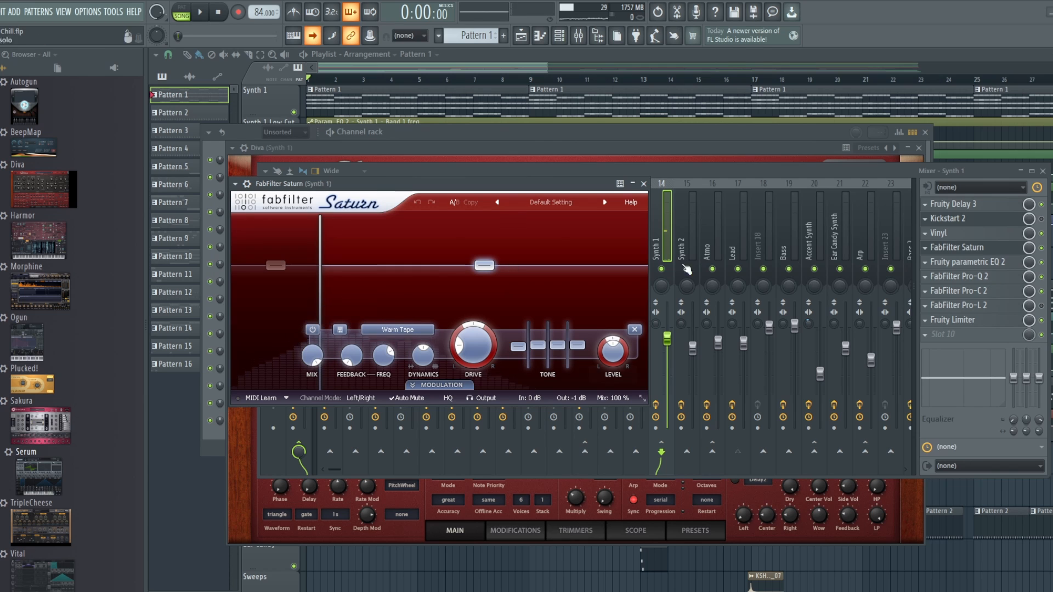
{"action": "left_click", "coordinate": [995, 233]}
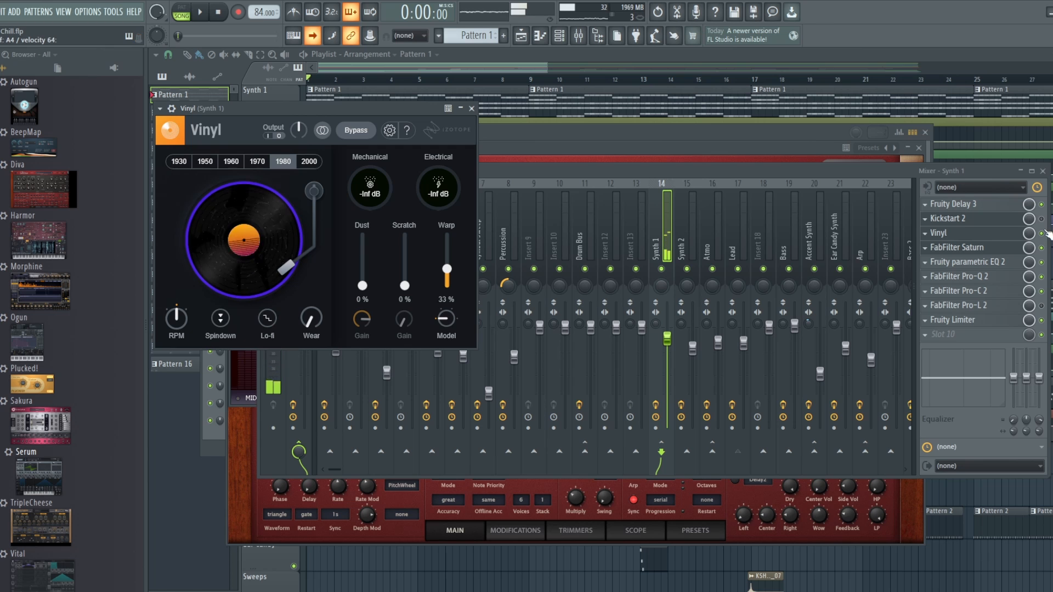
{"action": "left_click", "coordinate": [1030, 248]}
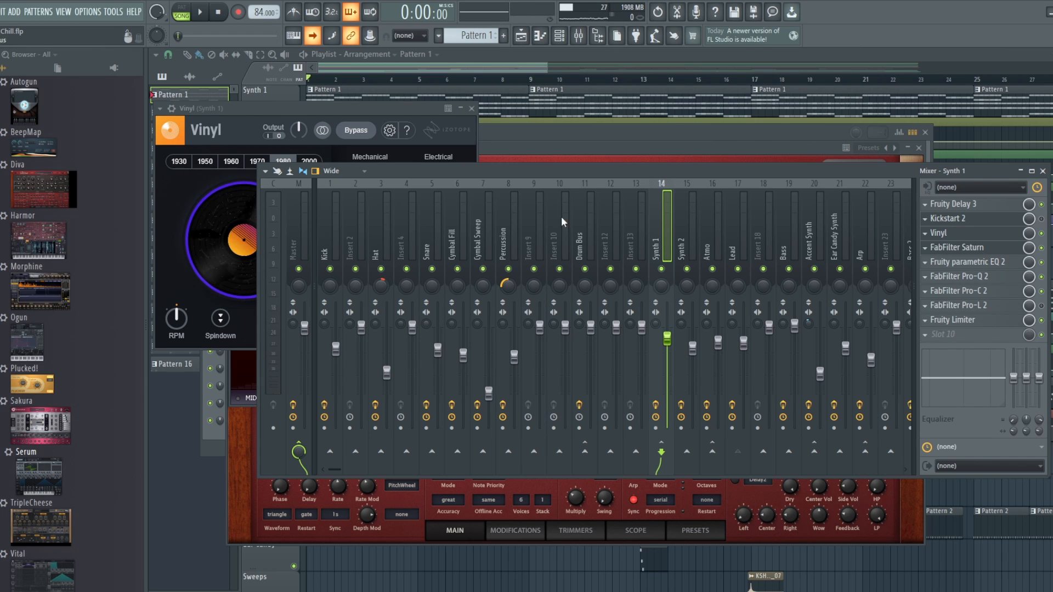
- Bring up the Synth 1 Diva, try its filter's Env 2 modulation depth, and slightly lower the Env2 attack
{"action": "left_click", "coordinate": [573, 133]}
{"action": "left_click", "coordinate": [405, 530]}
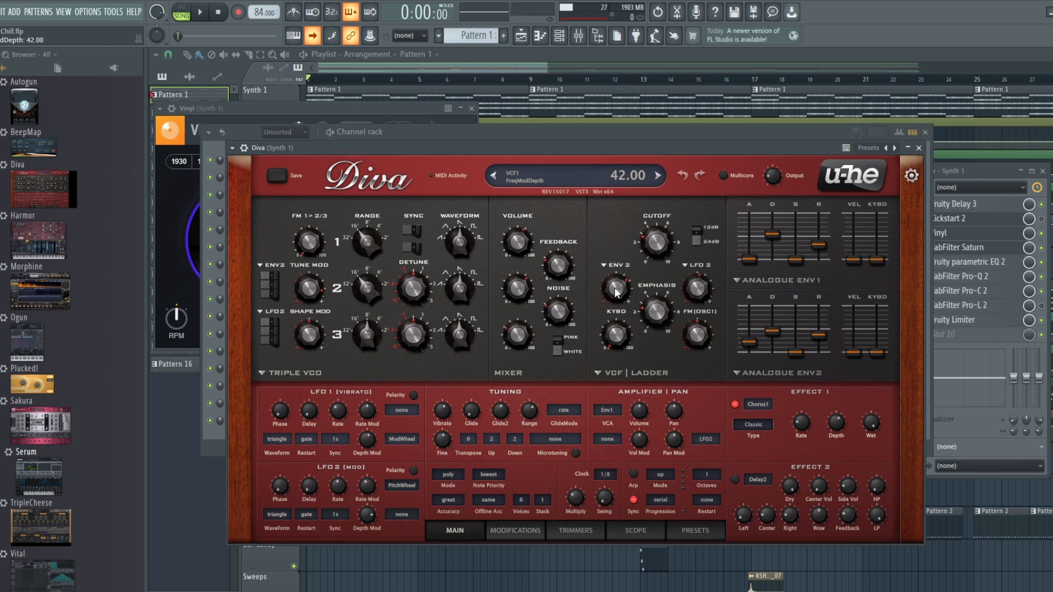
{"action": "mouse_move", "coordinate": [615, 292]}
{"action": "left_mouse_down"}
{"action": "mouse_move", "coordinate": [623, 307]}
{"action": "mouse_move", "coordinate": [623, 282]}
{"action": "mouse_move", "coordinate": [623, 295]}
{"action": "left_mouse_up"}
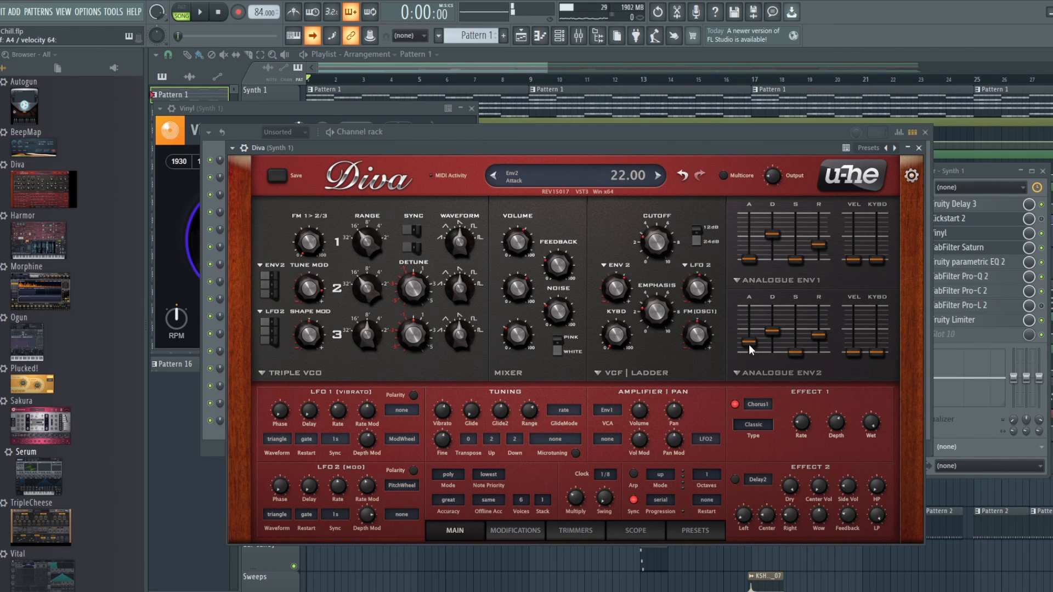
{"action": "left_click_drag", "start_coordinate": [750, 346], "coordinate": [751, 361]}
{"action": "left_click_drag", "start_coordinate": [753, 344], "coordinate": [754, 341]}
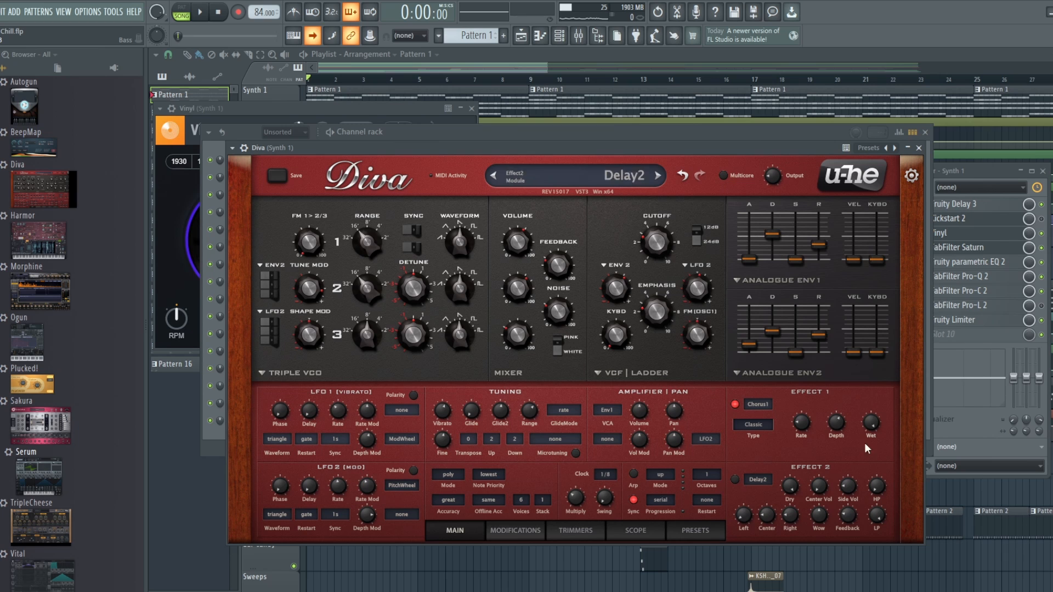
- Compare the Synth 1 Diva with Chorus1 off and on, and re-enable Kickstart 2 on its mixer insert
{"action": "left_click", "coordinate": [734, 405]}
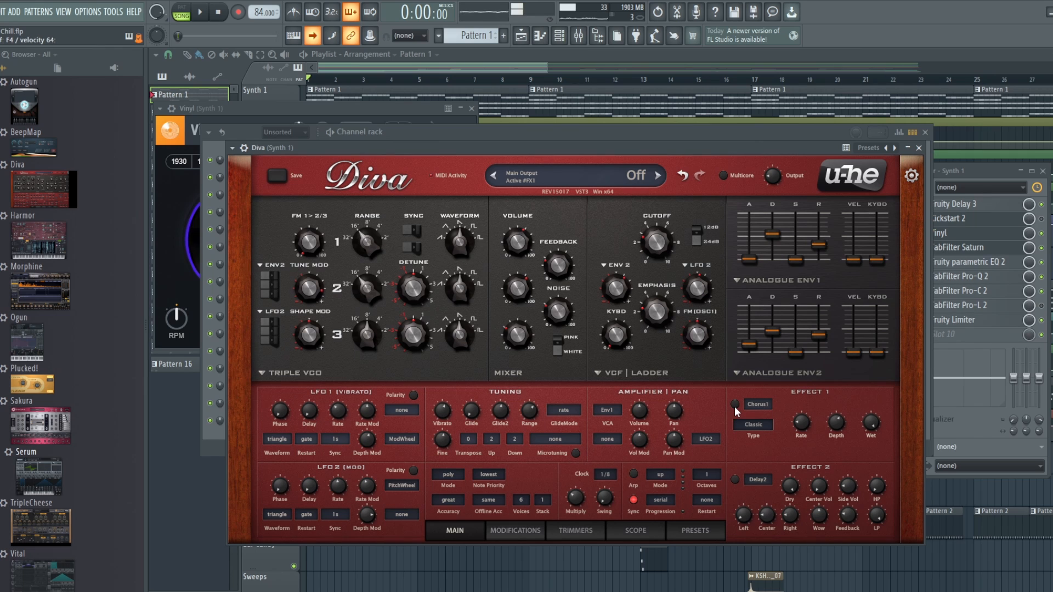
{"action": "left_click", "coordinate": [734, 405]}
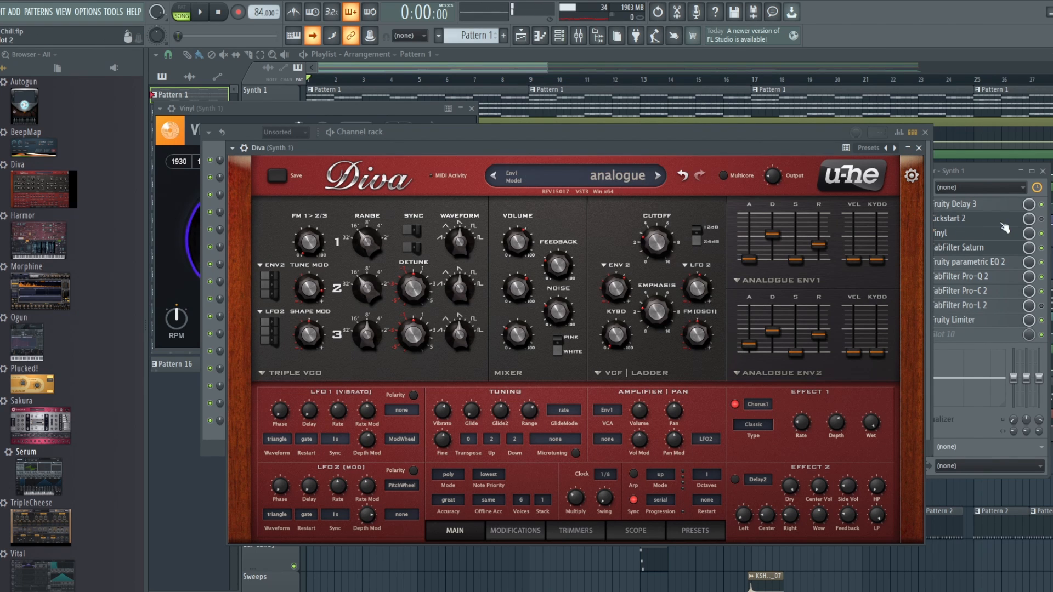
{"action": "left_click", "coordinate": [1042, 227]}
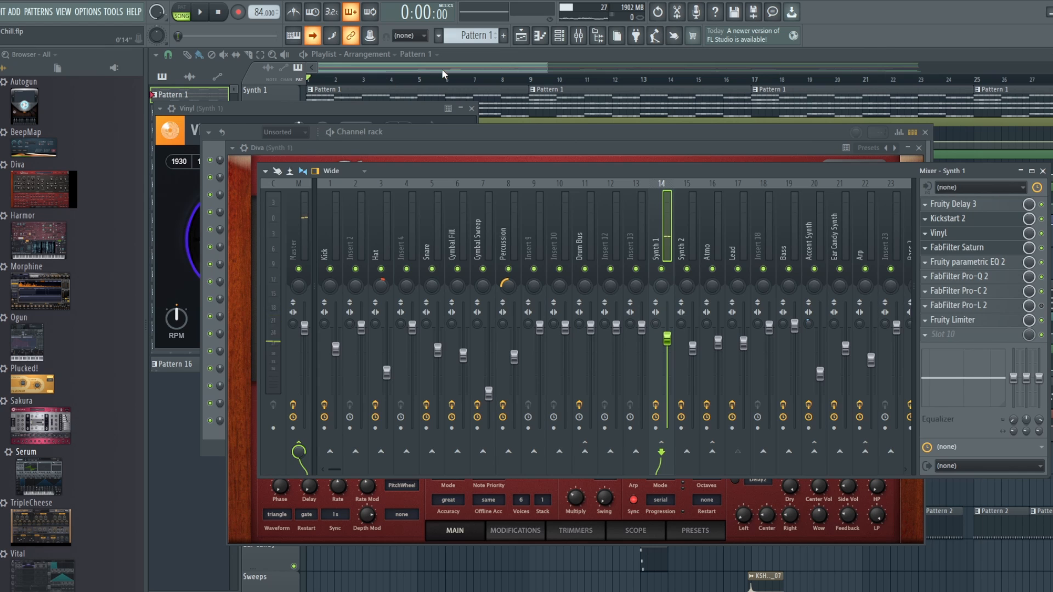
- Close the plugin and mixer windows and examine the Synth 1 automation clips and remaining tracks in the playlist
{"action": "key", "text": "F12"}
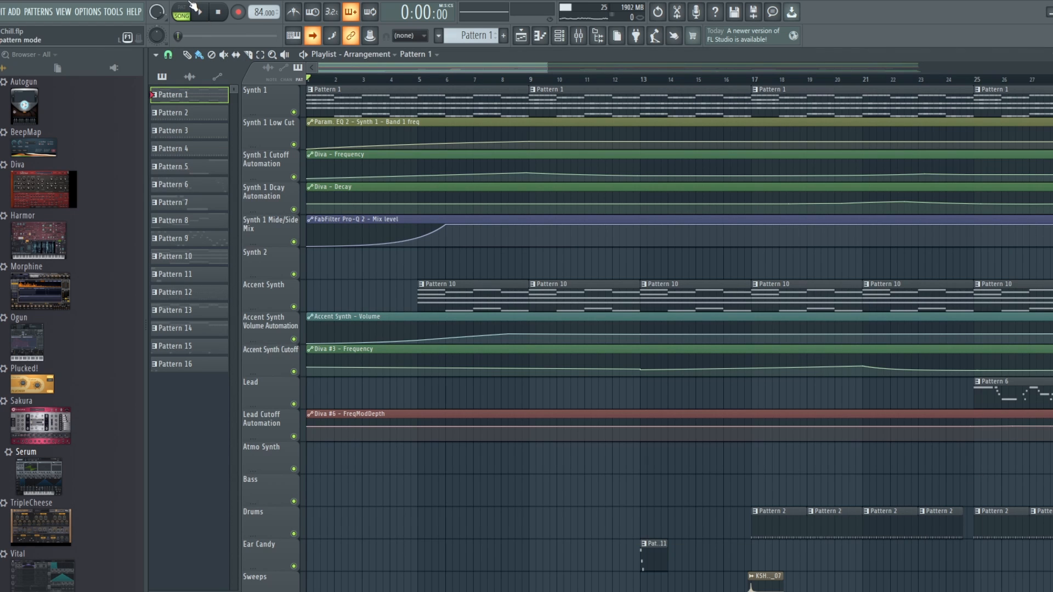
{"action": "mouse_move", "coordinate": [419, 176]}
{"action": "mouse_move", "coordinate": [383, 136]}
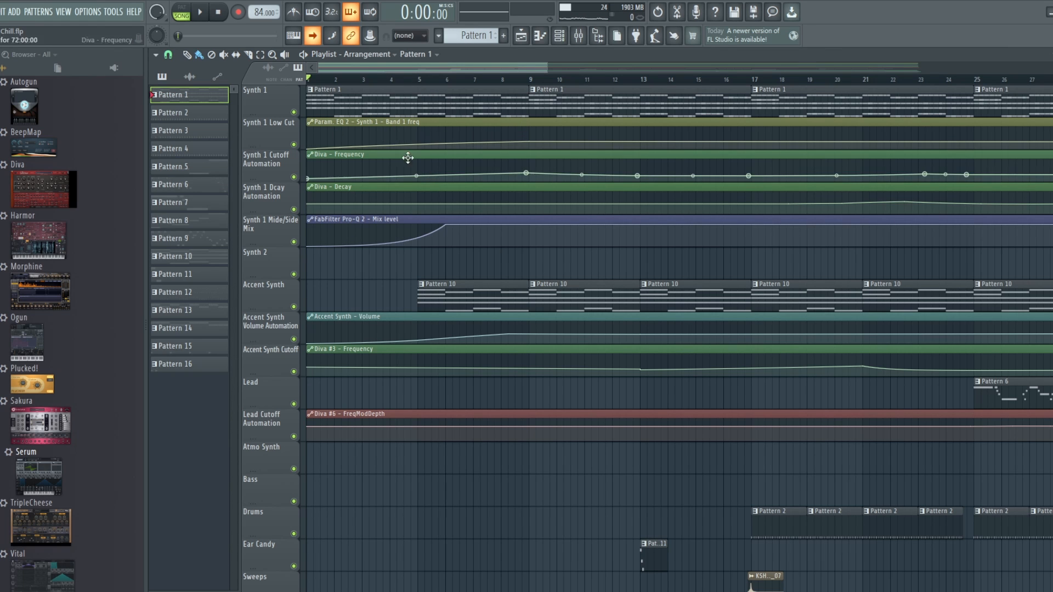
{"action": "mouse_move", "coordinate": [552, 156]}
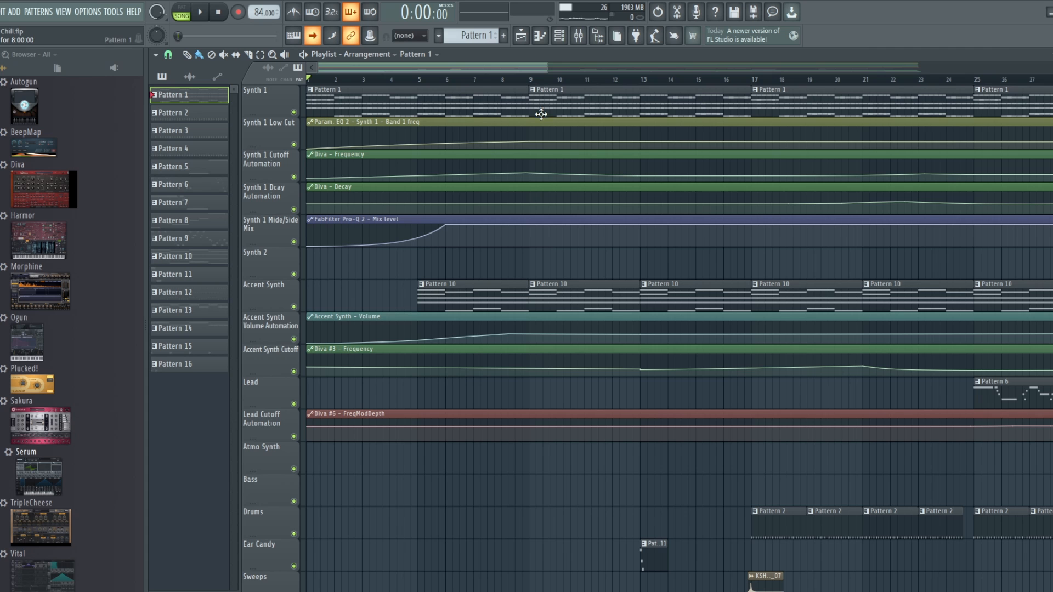
{"action": "scroll", "coordinate": [529, 134], "scroll_direction": "down", "scroll_amount": 9}
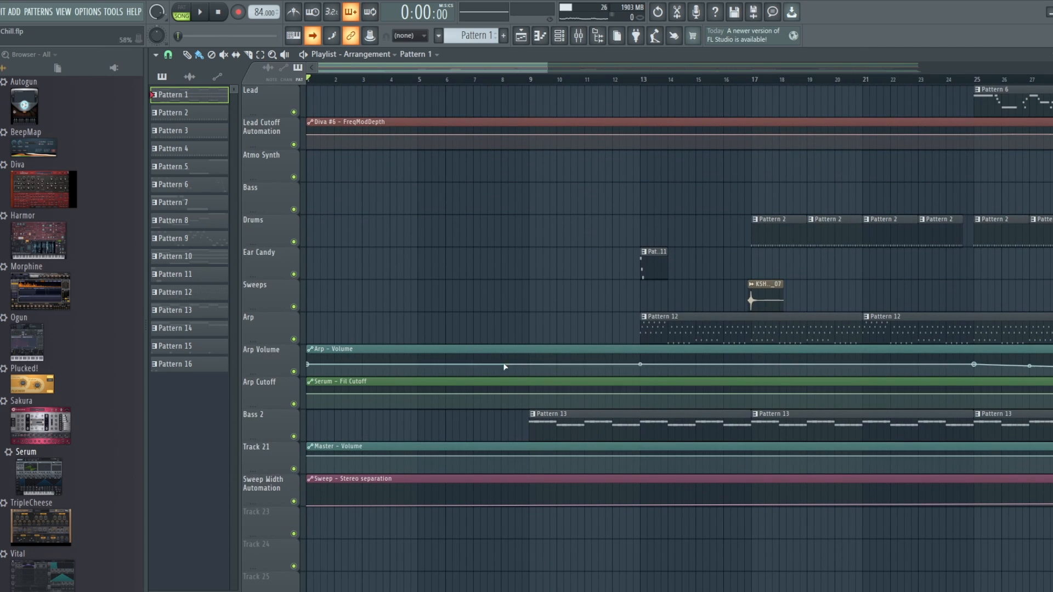
{"action": "scroll", "coordinate": [576, 234], "scroll_direction": "up", "scroll_amount": 9}
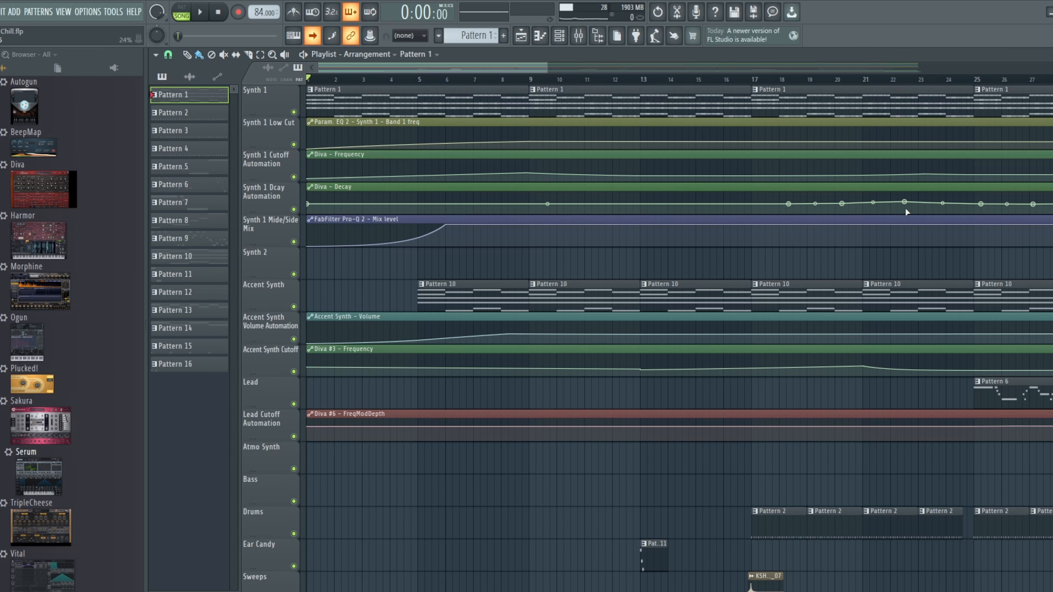
{"action": "left_click_drag", "start_coordinate": [492, 67], "coordinate": [441, 82]}
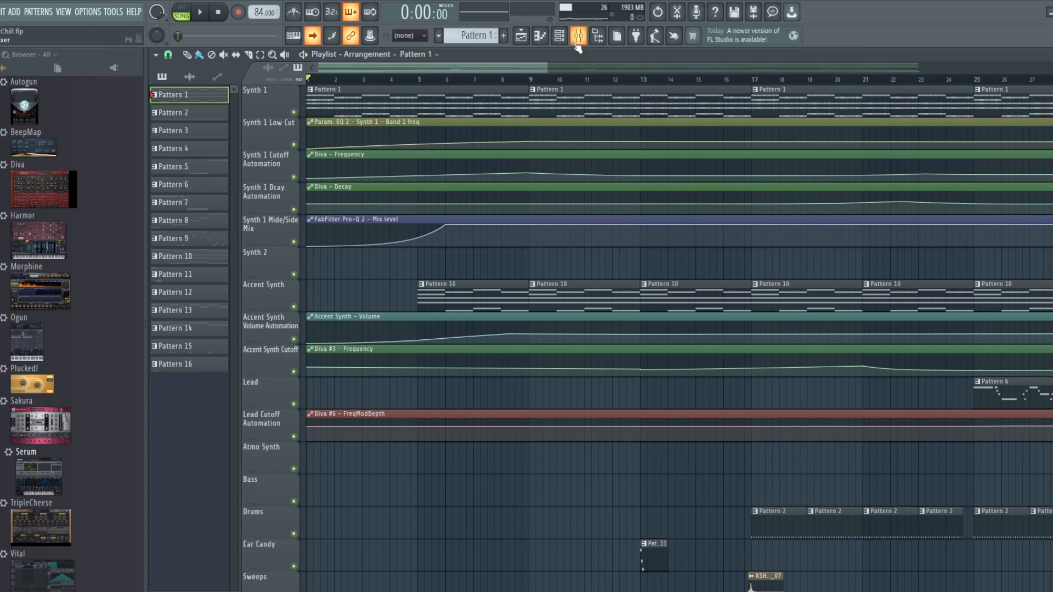
- Open the Synth 1 Diva, try a lower Env1 decay, and return the decay to 55
{"action": "left_click", "coordinate": [560, 43]}
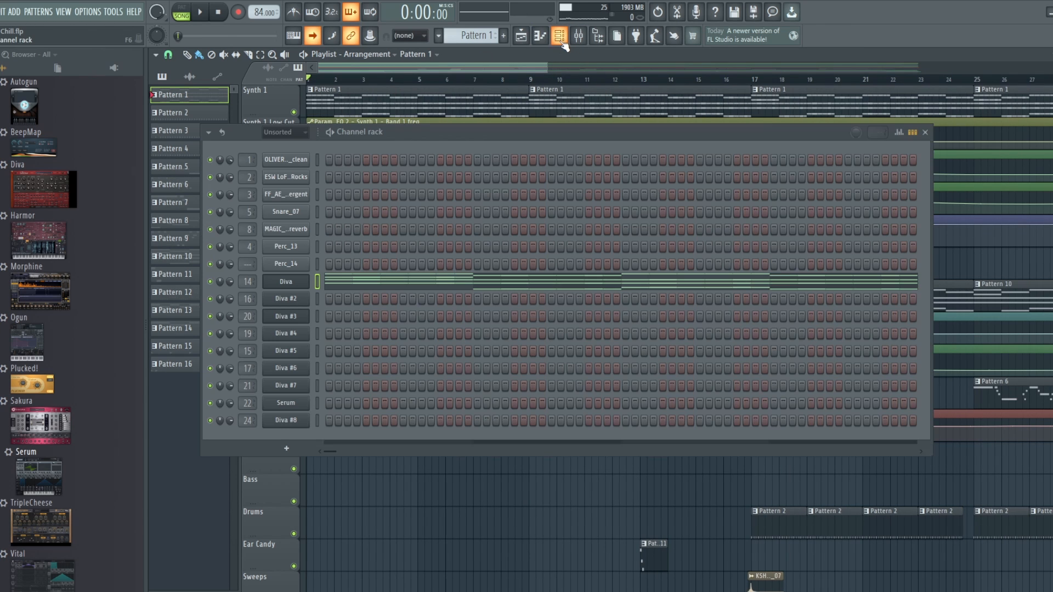
{"action": "left_click", "coordinate": [297, 283]}
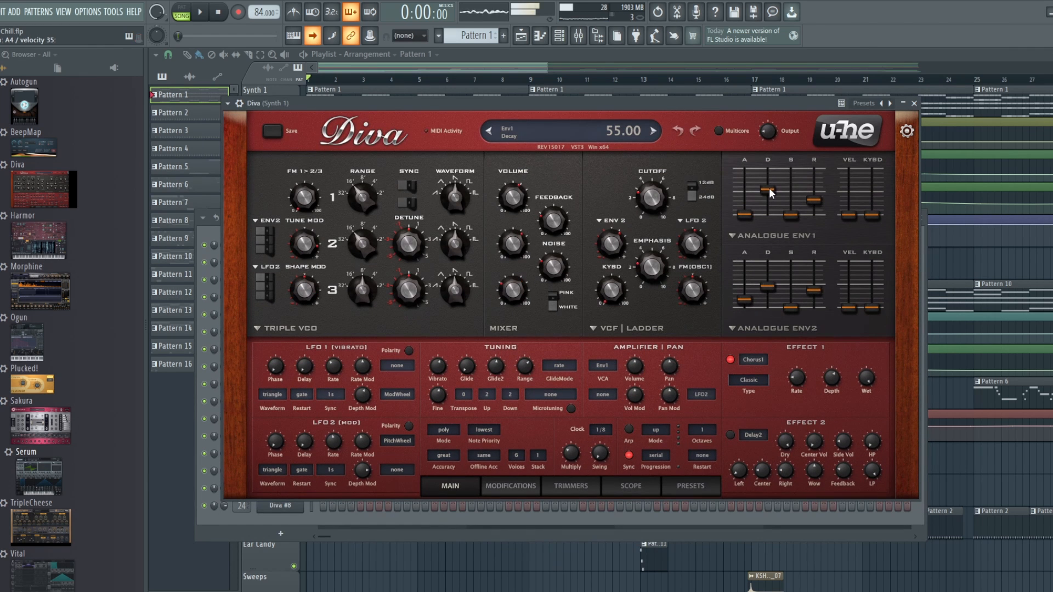
{"action": "mouse_move", "coordinate": [768, 187]}
{"action": "left_mouse_down"}
{"action": "mouse_move", "coordinate": [769, 172]}
{"action": "mouse_move", "coordinate": [771, 216]}
{"action": "mouse_move", "coordinate": [769, 202]}
{"action": "left_mouse_up"}
{"action": "left_click_drag", "start_coordinate": [768, 202], "coordinate": [771, 188]}
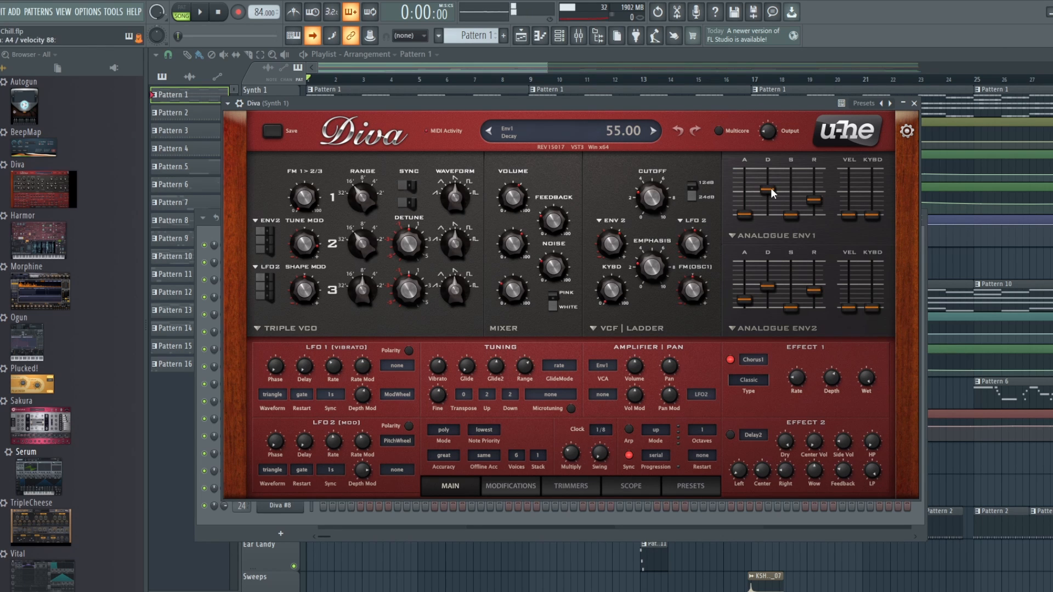
- Fine-tune the Synth 1 Diva's Env1 and Env2 decays, try its LFO 1 depth modulation, and close the plugin
{"action": "left_click_drag", "start_coordinate": [771, 188], "coordinate": [771, 186]}
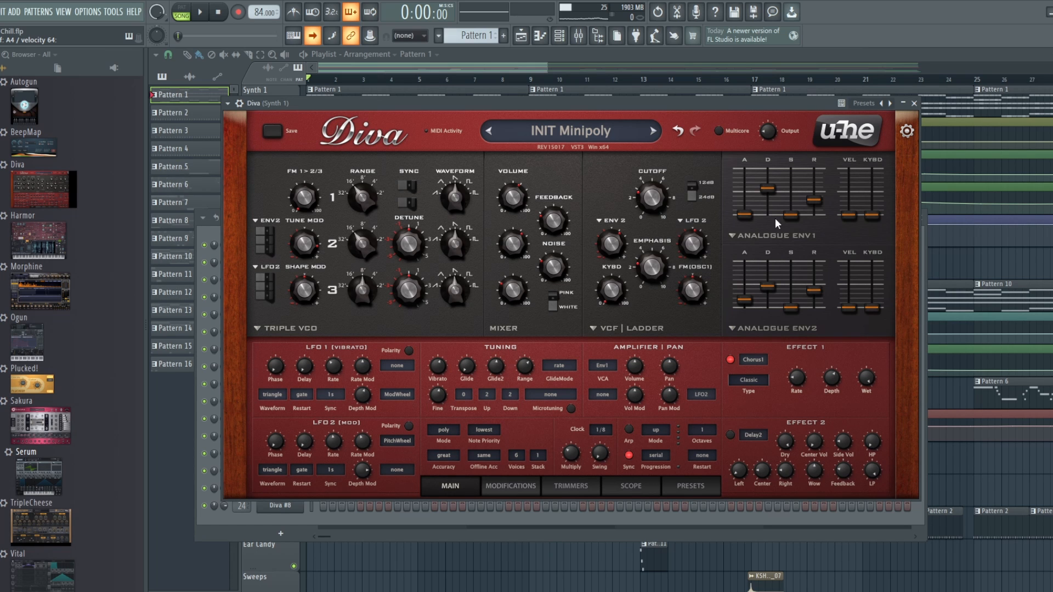
{"action": "mouse_move", "coordinate": [771, 292]}
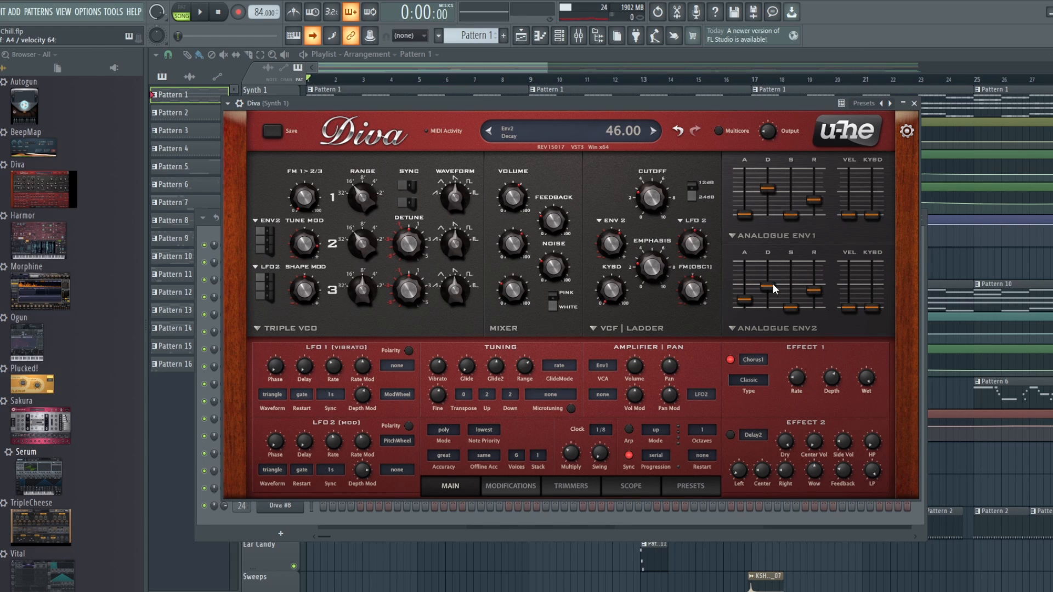
{"action": "mouse_move", "coordinate": [770, 285]}
{"action": "left_mouse_down"}
{"action": "mouse_move", "coordinate": [770, 301]}
{"action": "mouse_move", "coordinate": [771, 289]}
{"action": "left_mouse_up"}
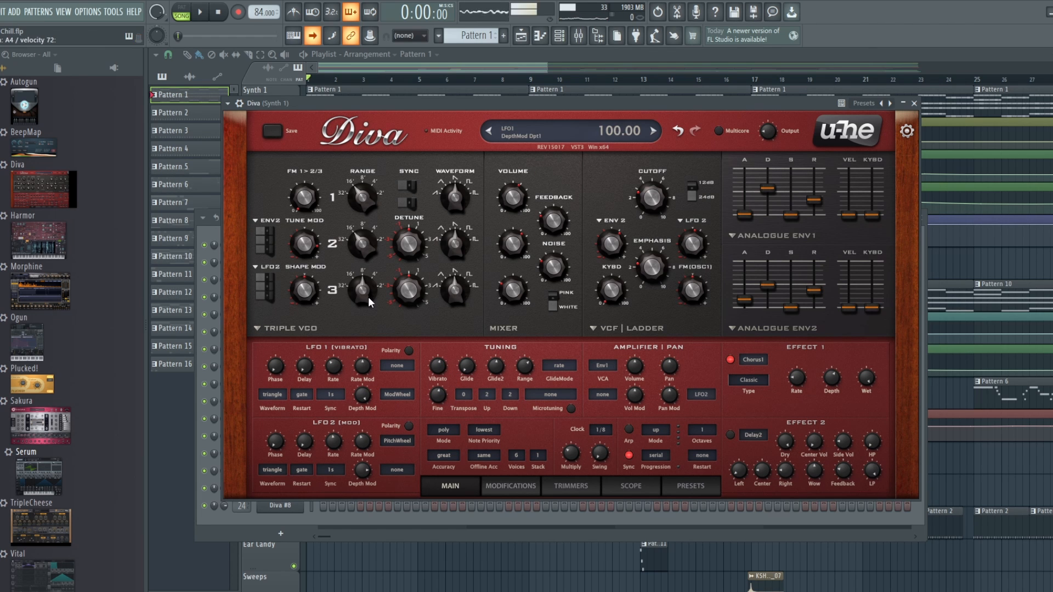
{"action": "mouse_move", "coordinate": [363, 394]}
{"action": "left_mouse_down"}
{"action": "mouse_move", "coordinate": [364, 411]}
{"action": "mouse_move", "coordinate": [372, 396]}
{"action": "mouse_move", "coordinate": [373, 406]}
{"action": "left_mouse_up"}
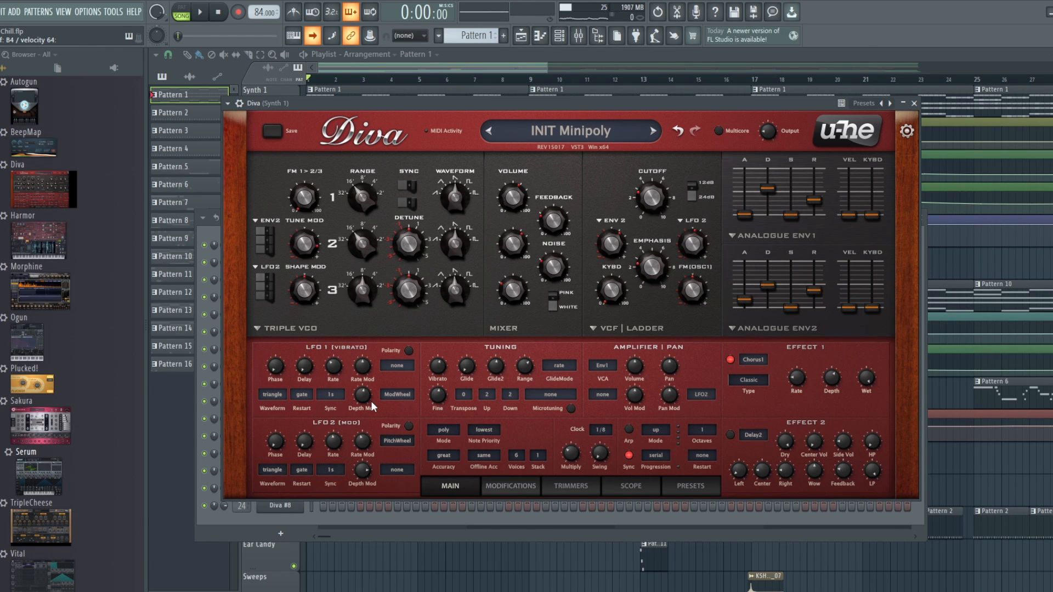
{"action": "left_click", "coordinate": [547, 290]}
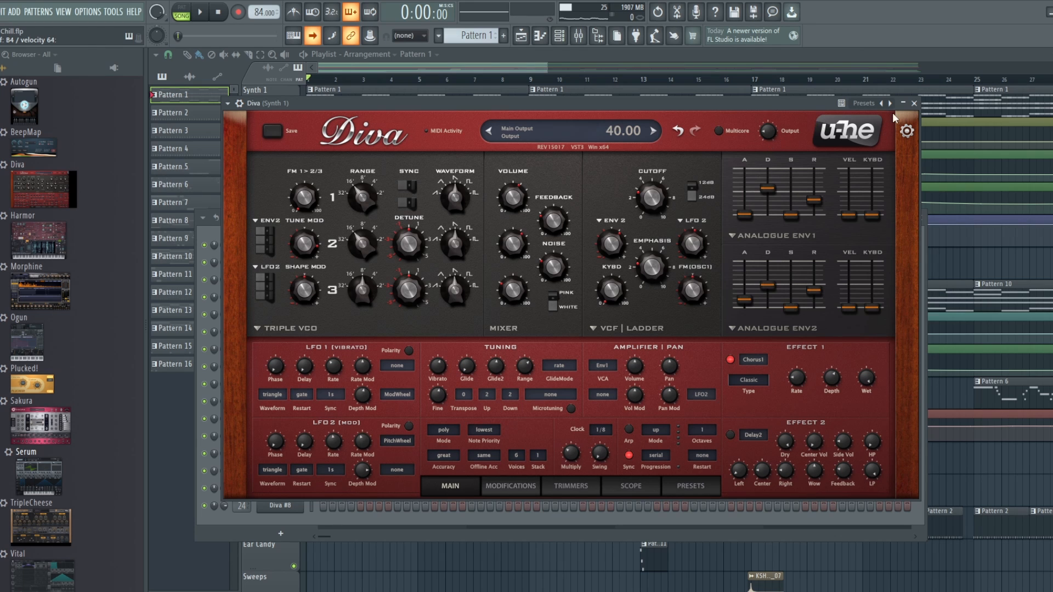
{"action": "left_click", "coordinate": [914, 104]}
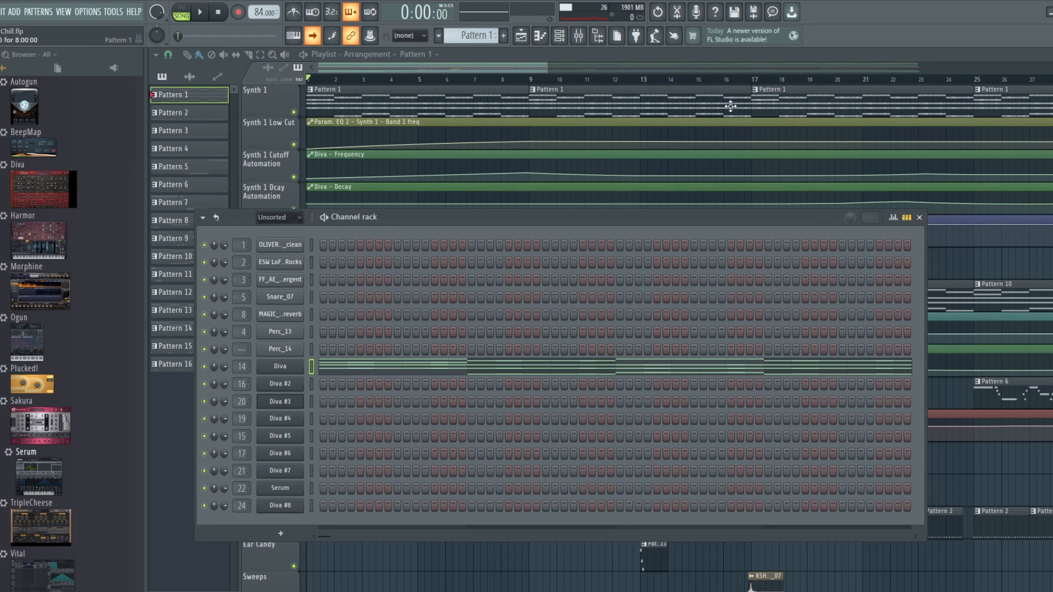
- Solo Synth 1 together with its four automation tracks in the playlist and play them from the start
{"action": "left_click", "coordinate": [518, 66]}
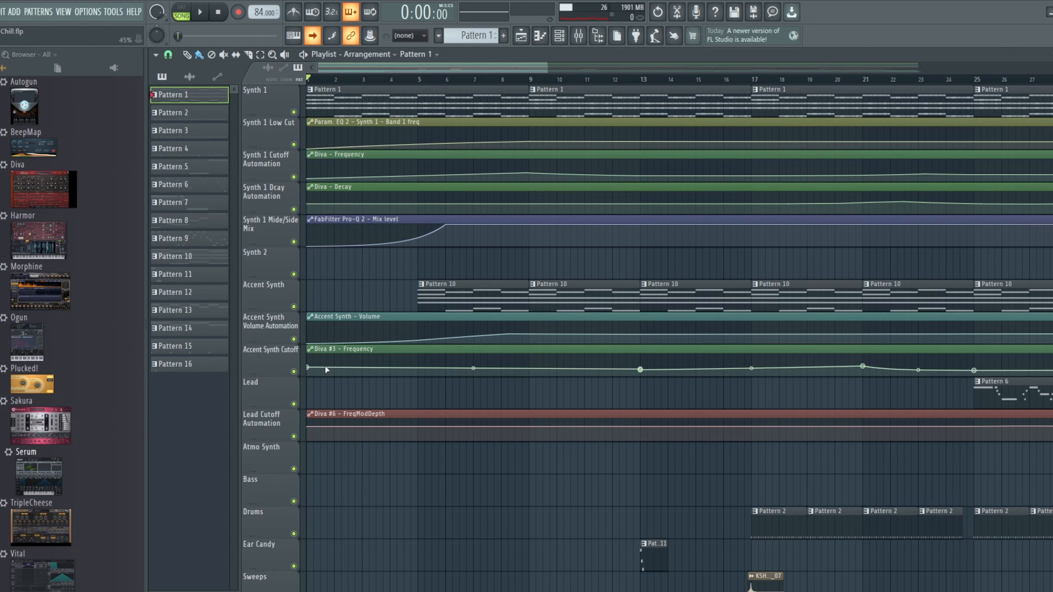
{"action": "right_click", "coordinate": [293, 112]}
{"action": "left_click_drag", "start_coordinate": [293, 144], "coordinate": [293, 241]}
{"action": "key", "text": "space"}
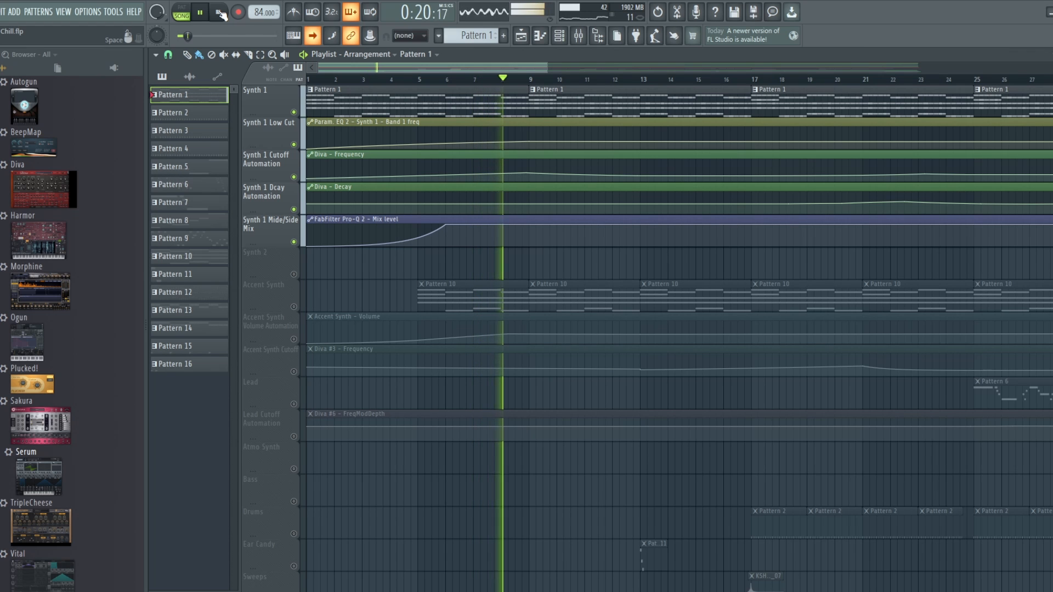
{"action": "left_click", "coordinate": [220, 12]}
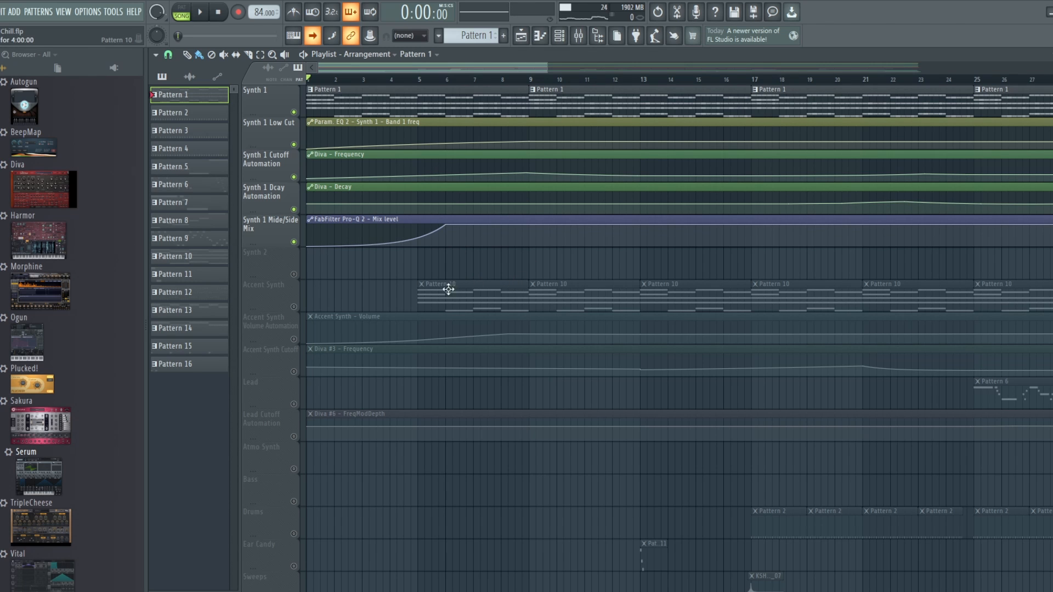
- Select Pattern 10, solo the Accent Synth with its volume and cutoff automation, and play it from bar 5
{"action": "left_click", "coordinate": [295, 307]}
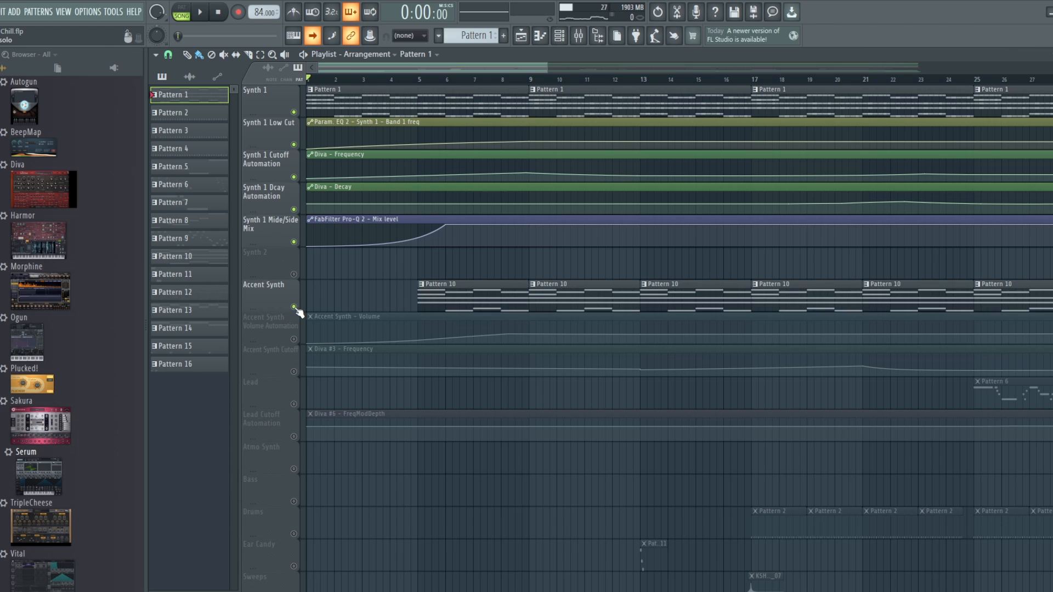
{"action": "left_click", "coordinate": [420, 80]}
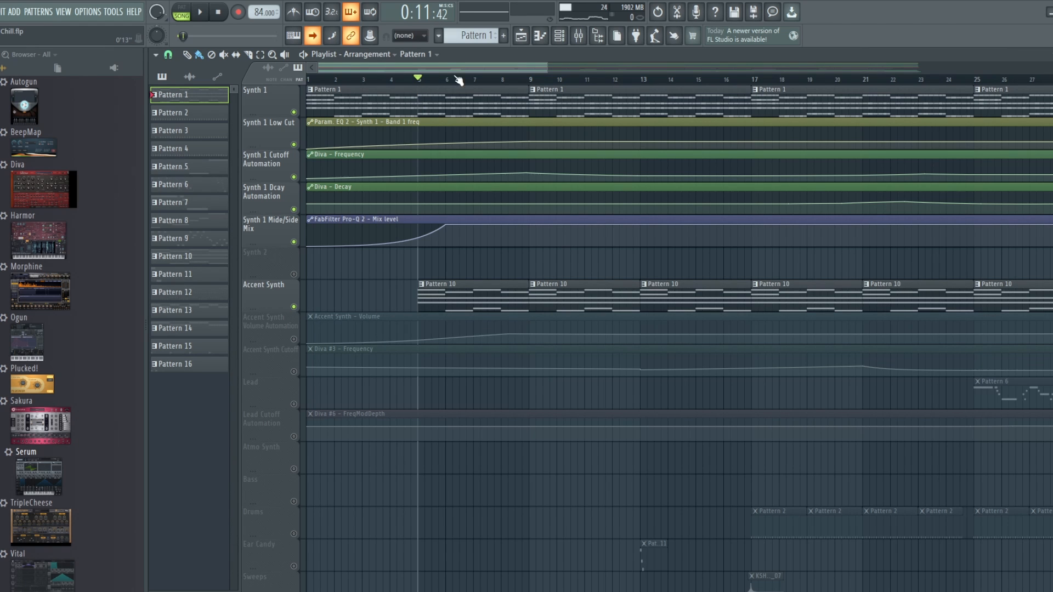
{"action": "left_click", "coordinate": [473, 35]}
{"action": "left_click", "coordinate": [493, 143]}
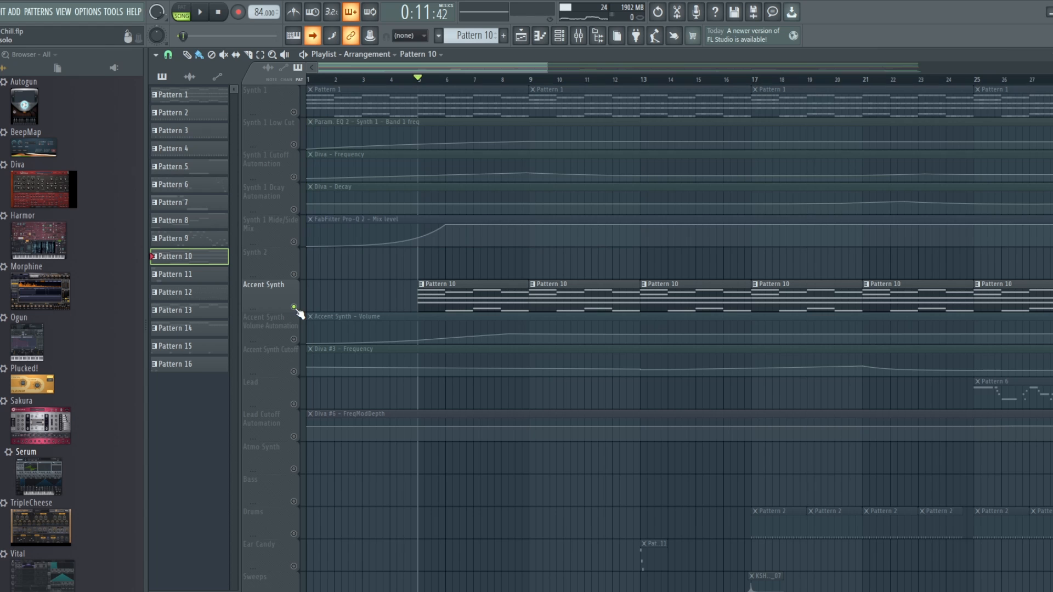
{"action": "left_click", "coordinate": [197, 14]}
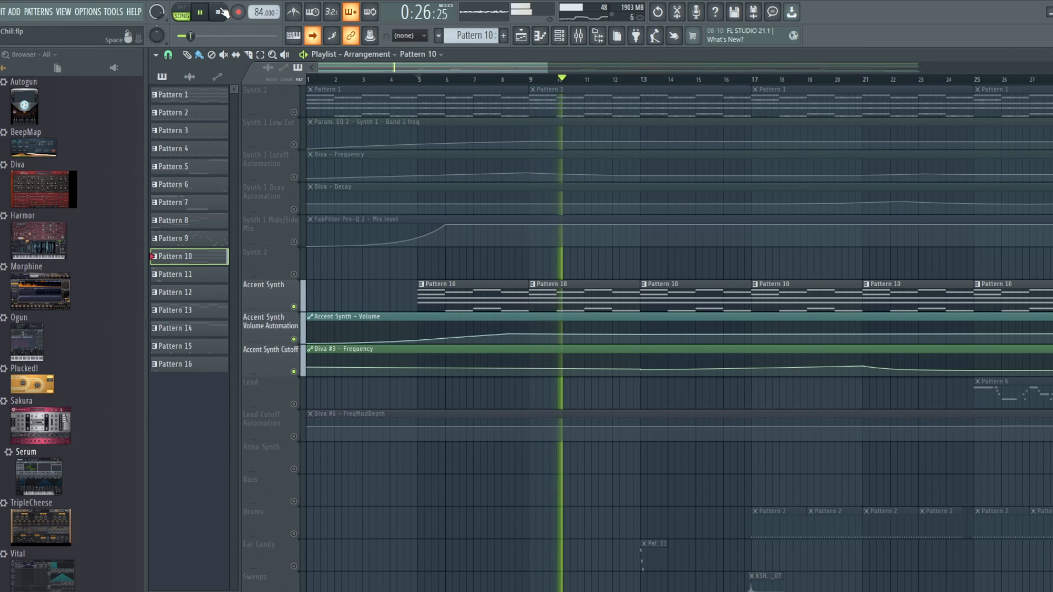
{"action": "left_click", "coordinate": [221, 12]}
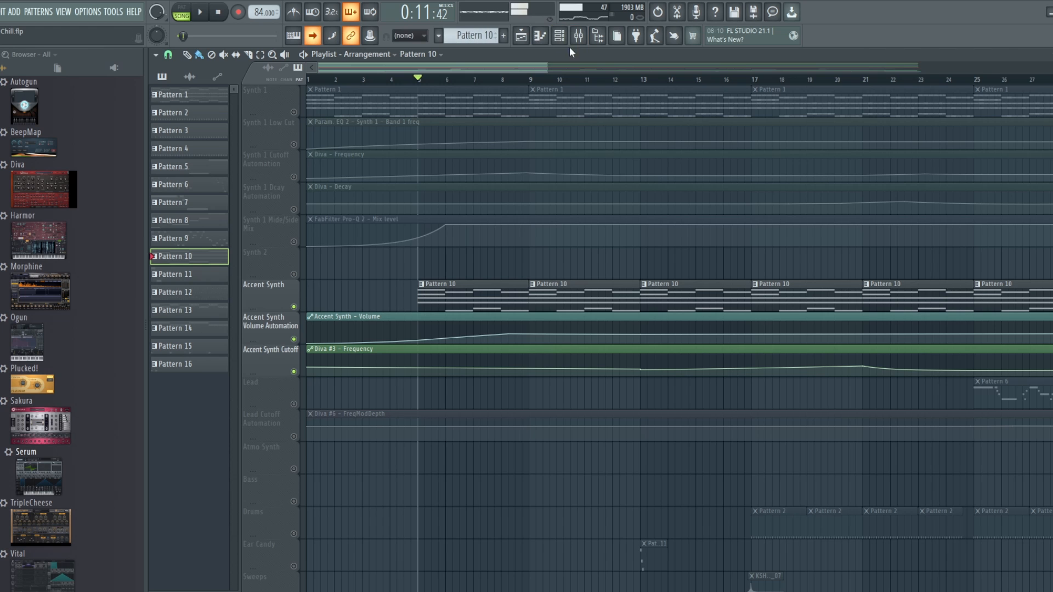
- Inspect the Accent Synth's Diva patch and the Kickstart 2, FabFilter Pro-Q 2 and Fruity parametric EQ 2 on its mixer insert
{"action": "left_click", "coordinate": [553, 36]}
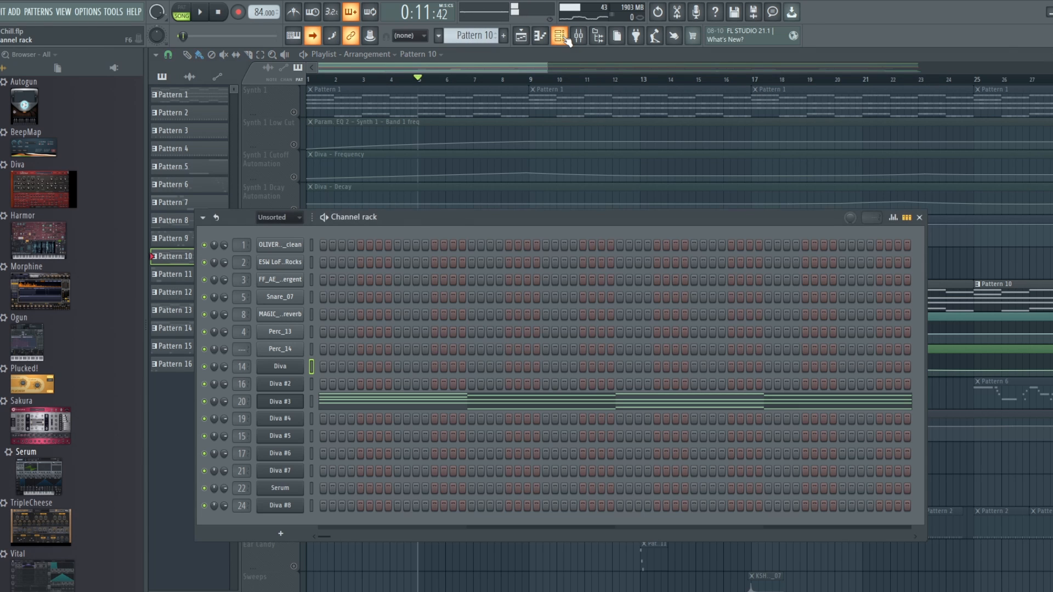
{"action": "left_click", "coordinate": [294, 402]}
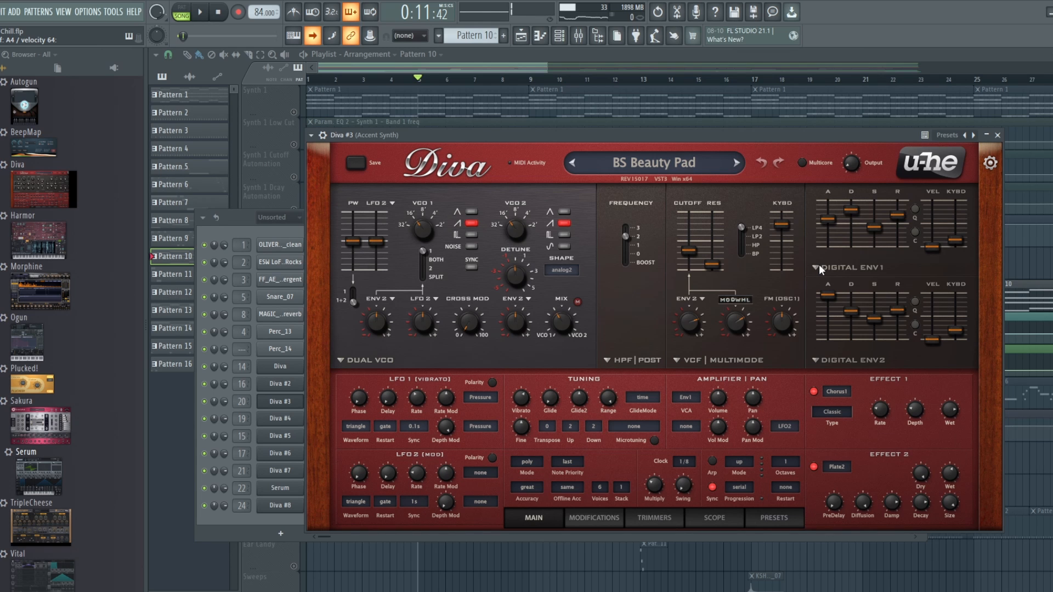
{"action": "left_click", "coordinate": [584, 40]}
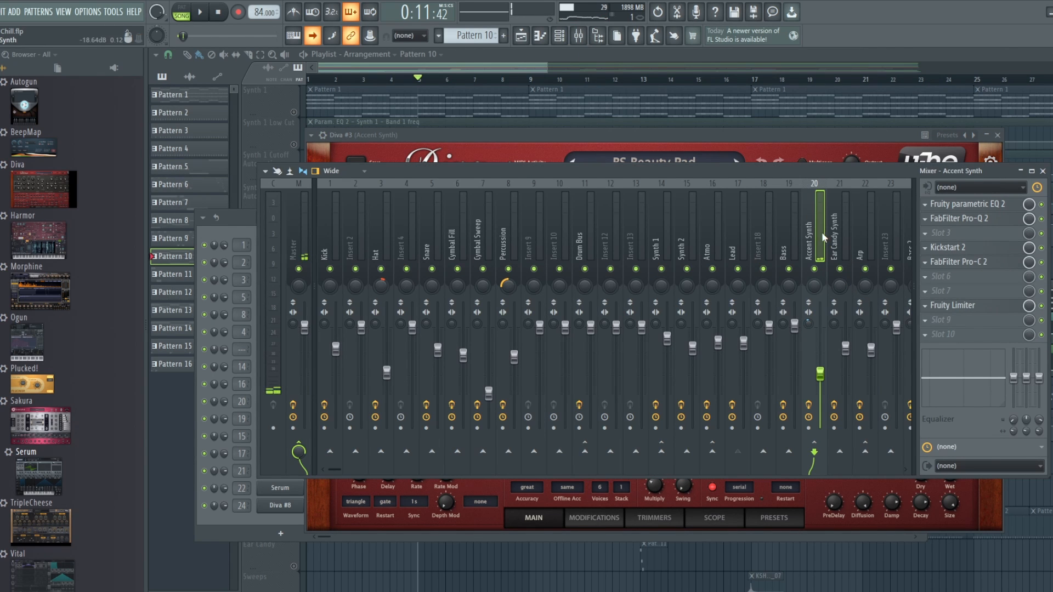
{"action": "left_click", "coordinate": [954, 247]}
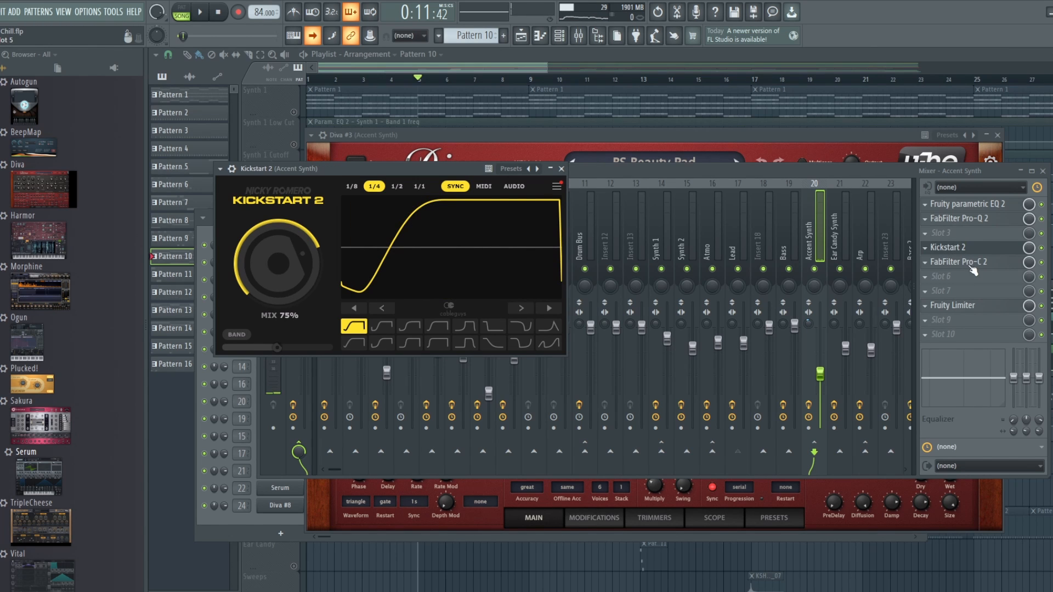
{"action": "left_click", "coordinate": [987, 218]}
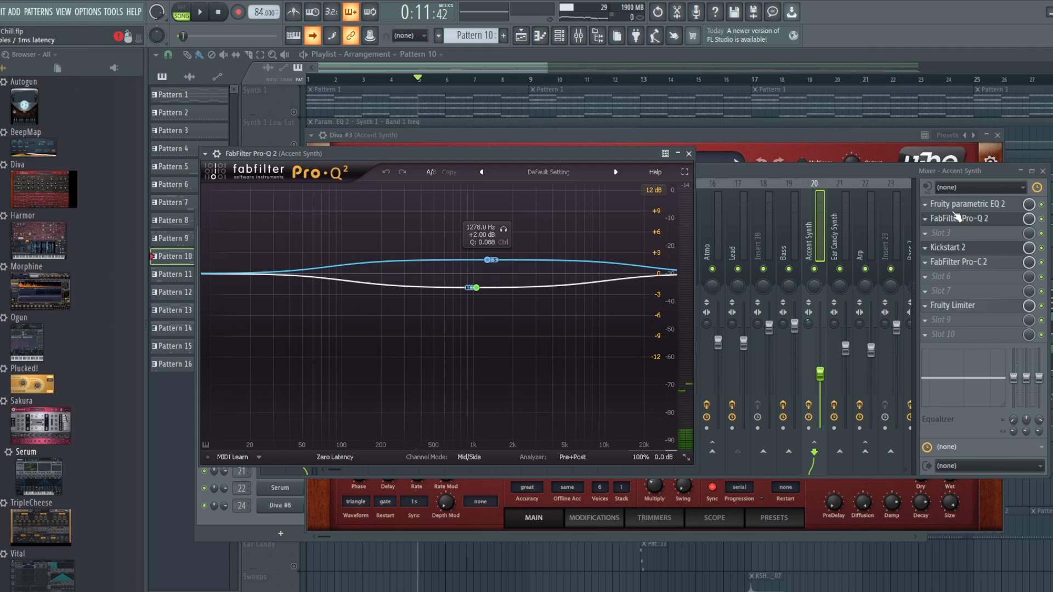
{"action": "left_click", "coordinate": [955, 206]}
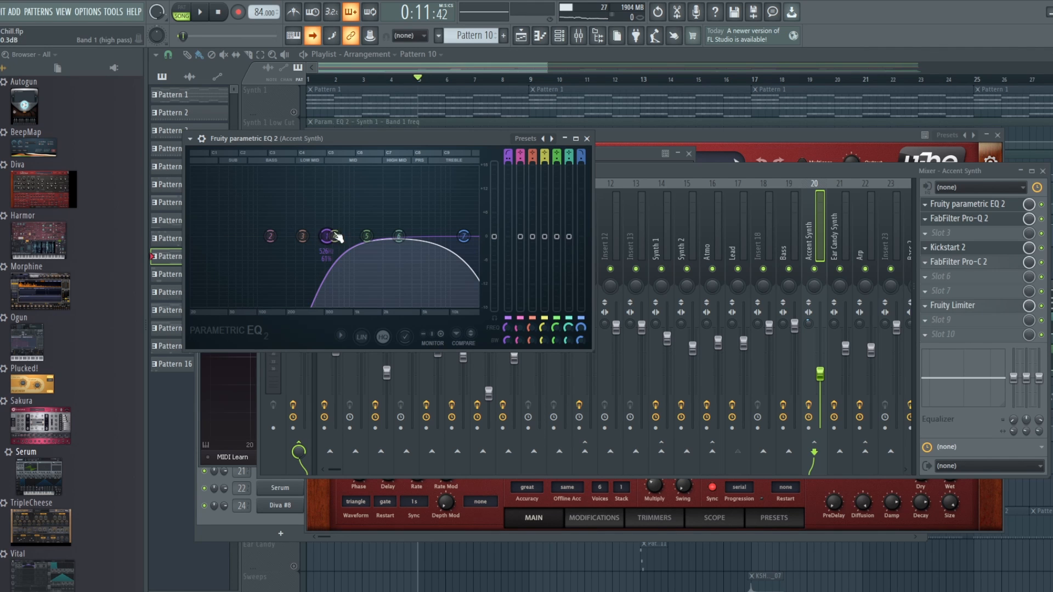
{"action": "left_click", "coordinate": [497, 65]}
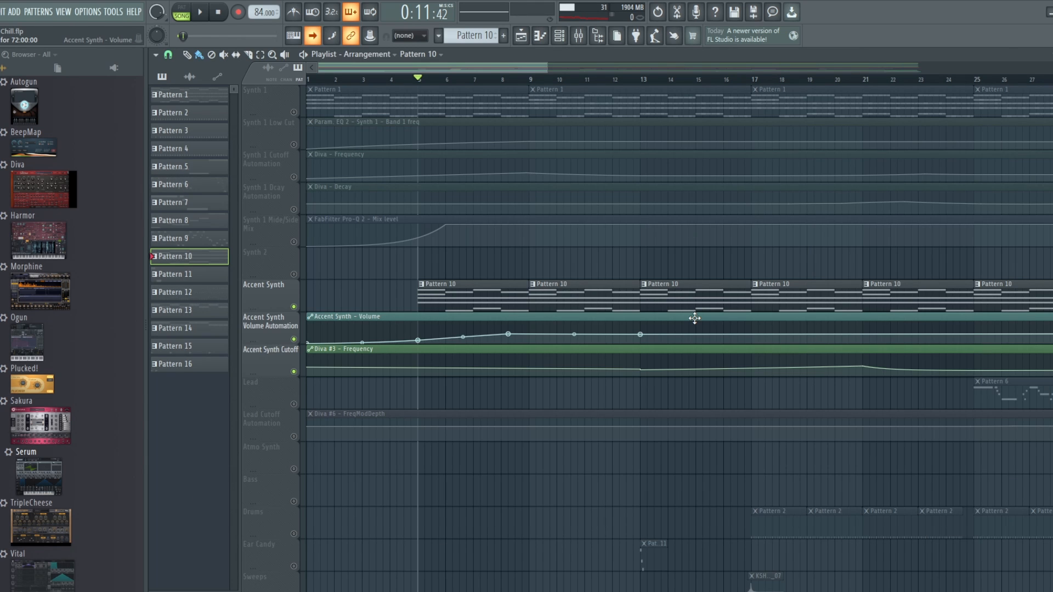
- Take the Accent Synth tracks out of solo and examine the other tracks in the playlist
{"action": "scroll", "coordinate": [534, 421], "scroll_direction": "down", "scroll_amount": 6}
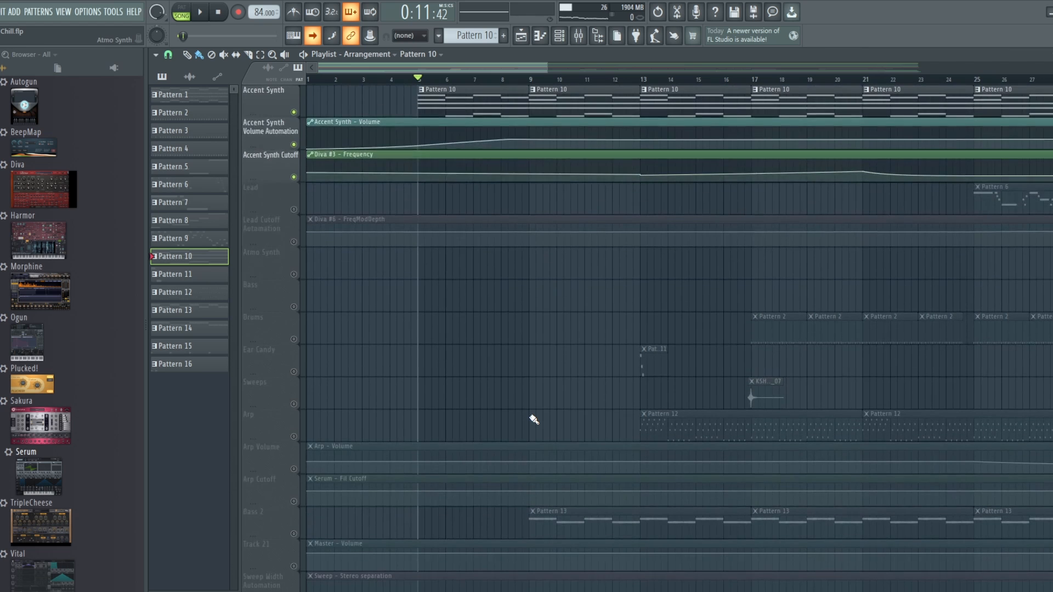
{"action": "scroll", "coordinate": [533, 421], "scroll_direction": "up", "scroll_amount": 6}
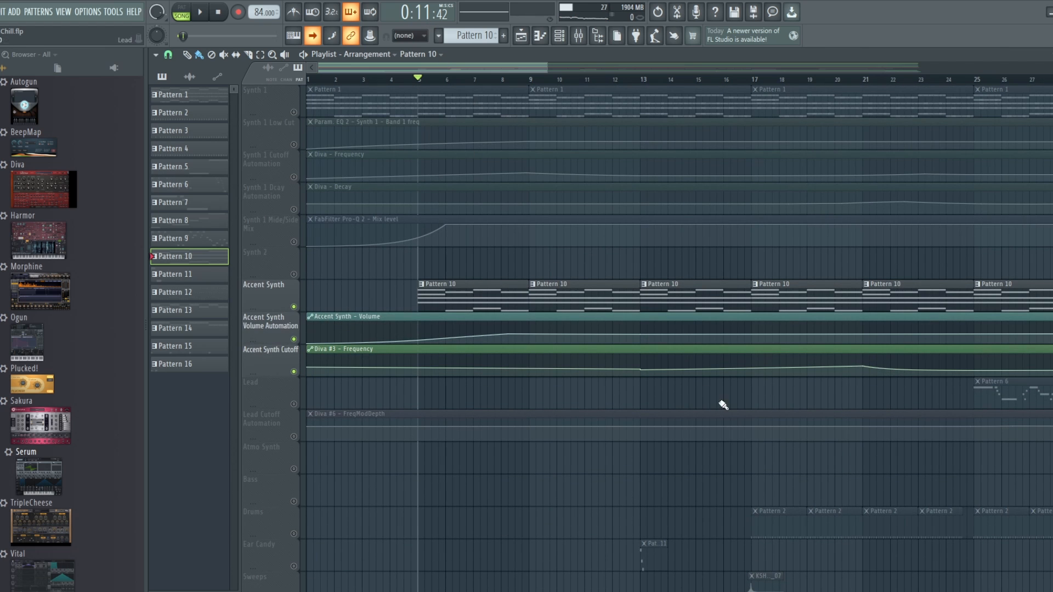
{"action": "scroll", "coordinate": [721, 404], "scroll_direction": "down", "scroll_amount": 9}
{"action": "scroll", "coordinate": [572, 427], "scroll_direction": "up", "scroll_amount": 3}
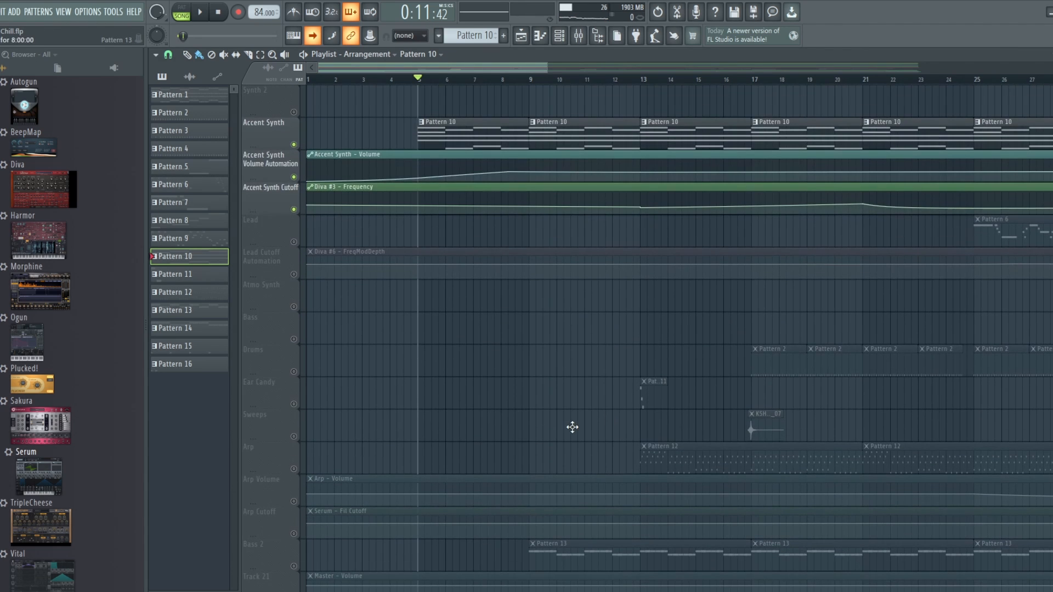
{"action": "scroll", "coordinate": [512, 299], "scroll_direction": "up", "scroll_amount": 2}
{"action": "scroll", "coordinate": [512, 299], "scroll_direction": "up", "scroll_amount": 1}
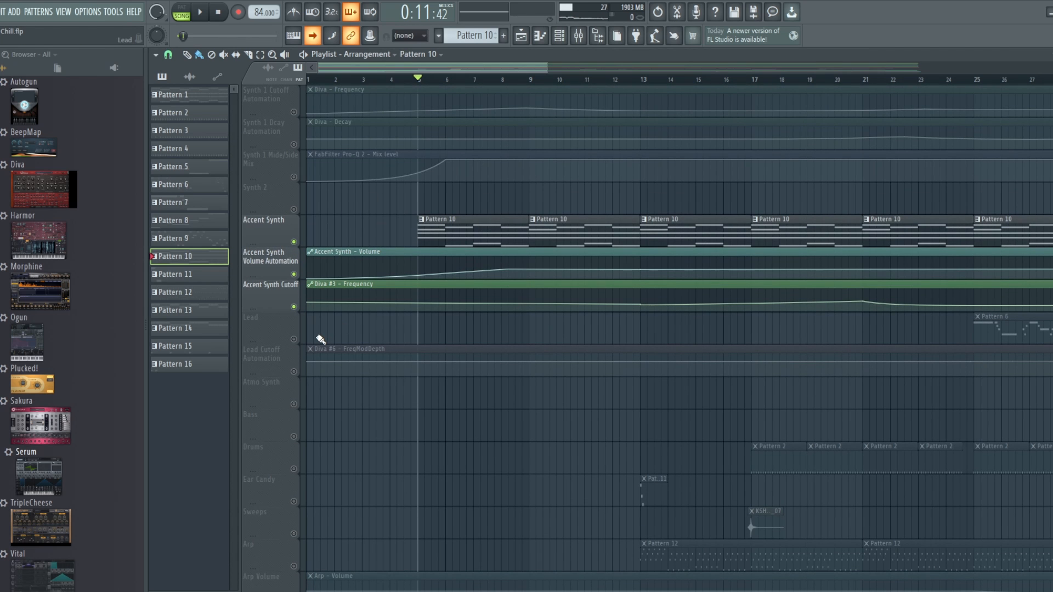
{"action": "scroll", "coordinate": [489, 251], "scroll_direction": "down", "scroll_amount": 5}
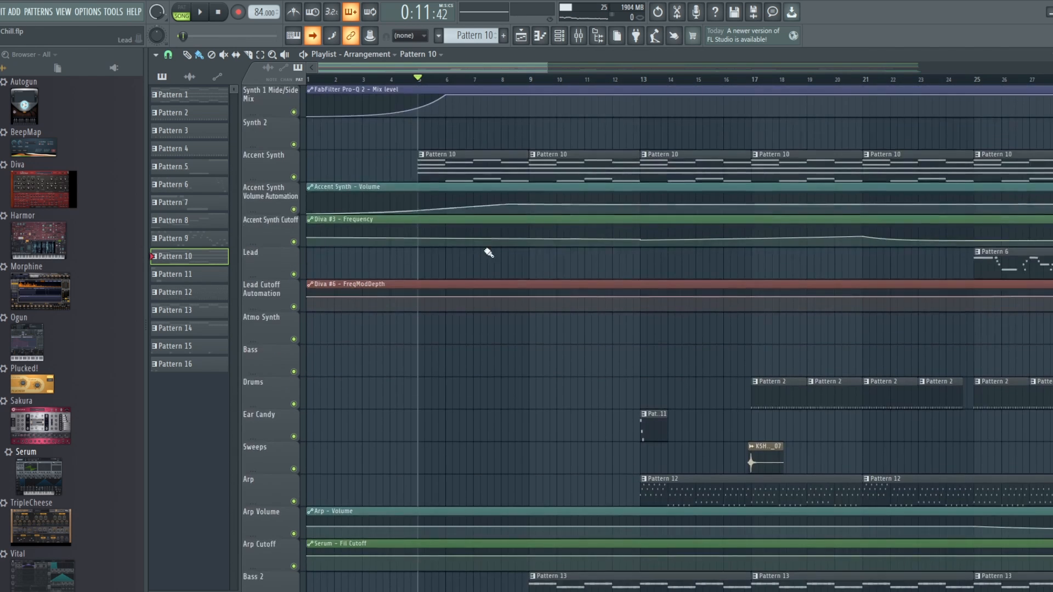
{"action": "scroll", "coordinate": [522, 258], "scroll_direction": "down", "scroll_amount": 3}
{"action": "scroll", "coordinate": [521, 258], "scroll_direction": "up", "scroll_amount": 5}
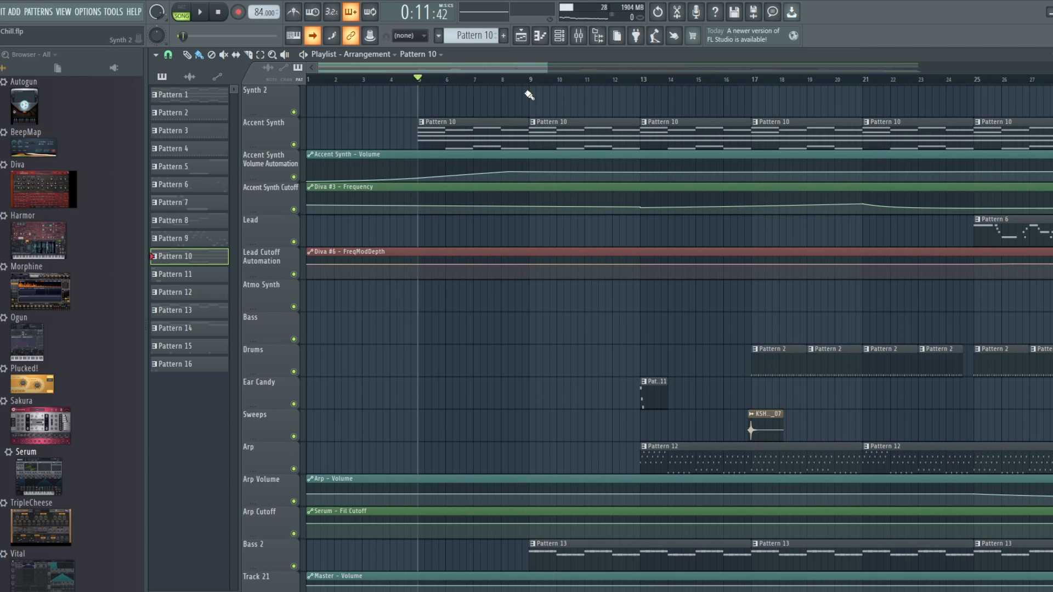
- Move the playback position to bar 9, select Pattern 13 and open the Bass 2 Diva
{"action": "left_click", "coordinate": [529, 77]}
{"action": "scroll", "coordinate": [553, 165], "scroll_direction": "down", "scroll_amount": 3}
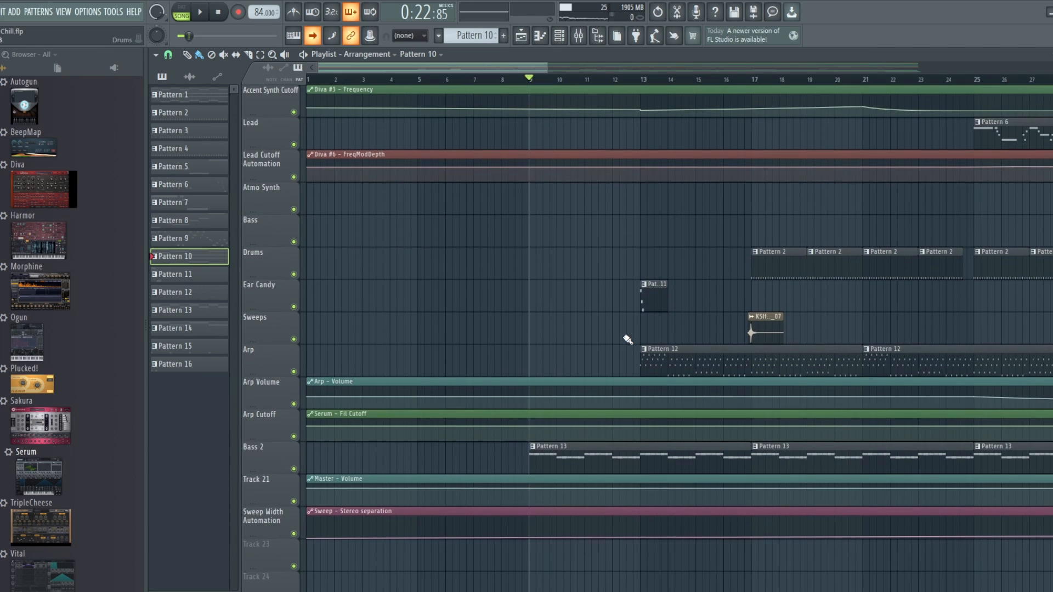
{"action": "left_click", "coordinate": [476, 36]}
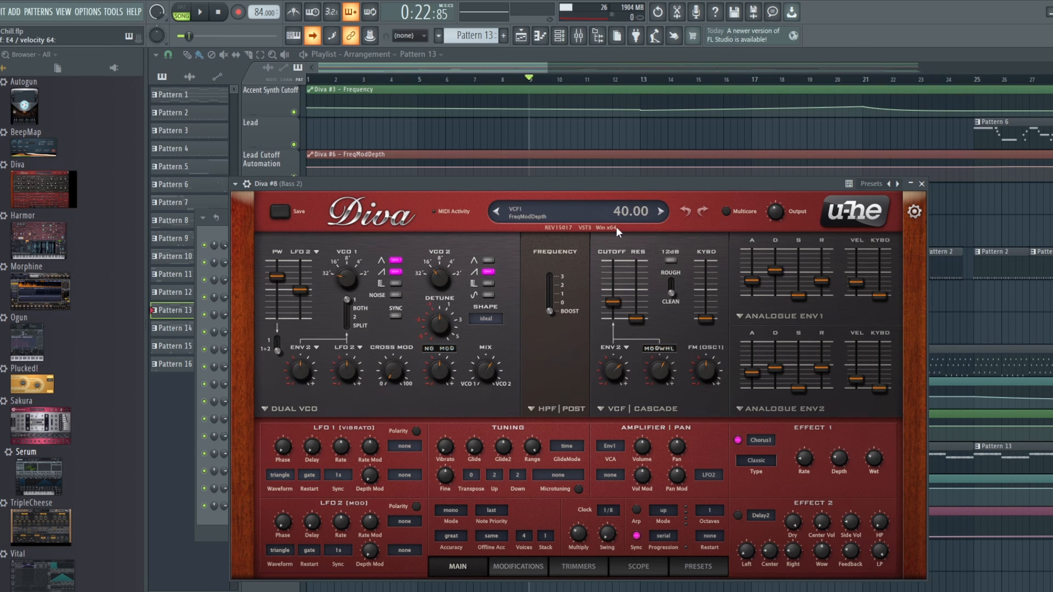
- Browse the Bass 2 Diva's preset library, including the 8 TEMPLATES folder, and return to its main controls
{"action": "left_click", "coordinate": [694, 566]}
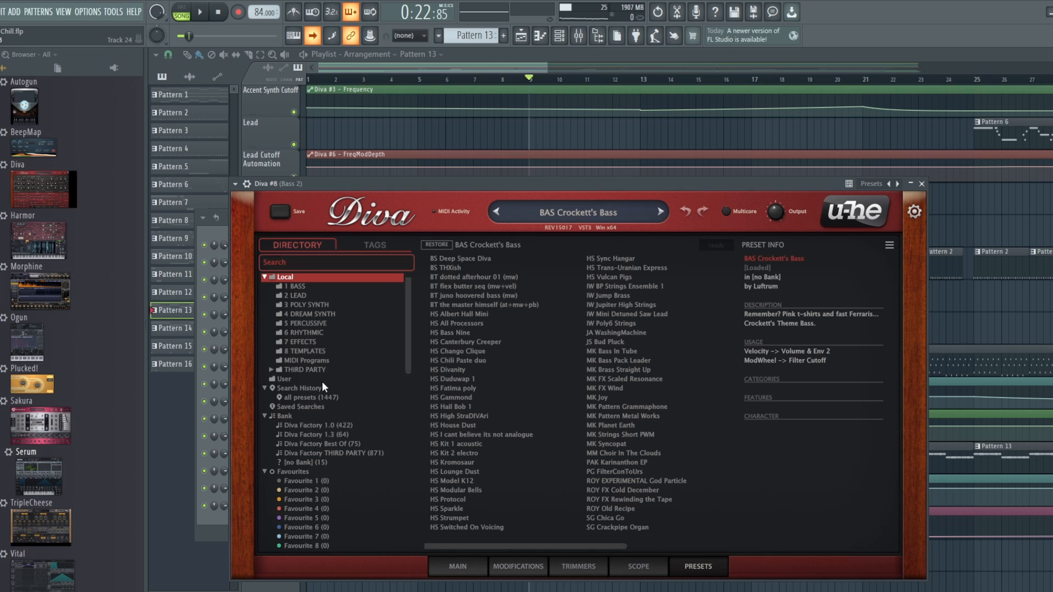
{"action": "left_click", "coordinate": [307, 352]}
{"action": "left_click", "coordinate": [458, 567]}
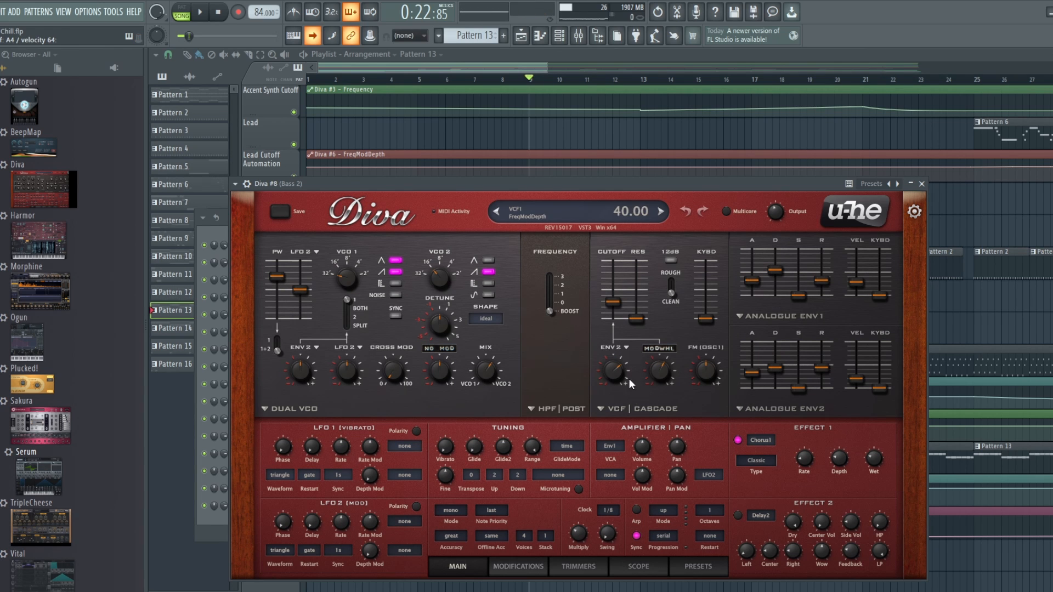
- Inspect FabFilter Saturn and Fruity parametric EQ 2 on the Bass 2 mixer insert and return to the playlist
{"action": "left_click", "coordinate": [583, 37]}
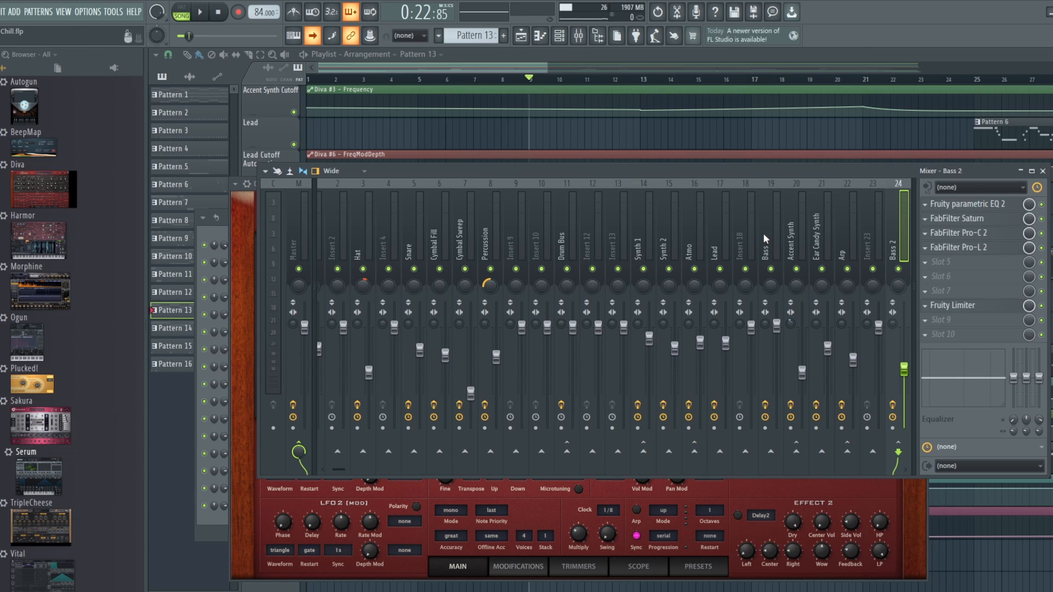
{"action": "left_click", "coordinate": [964, 218]}
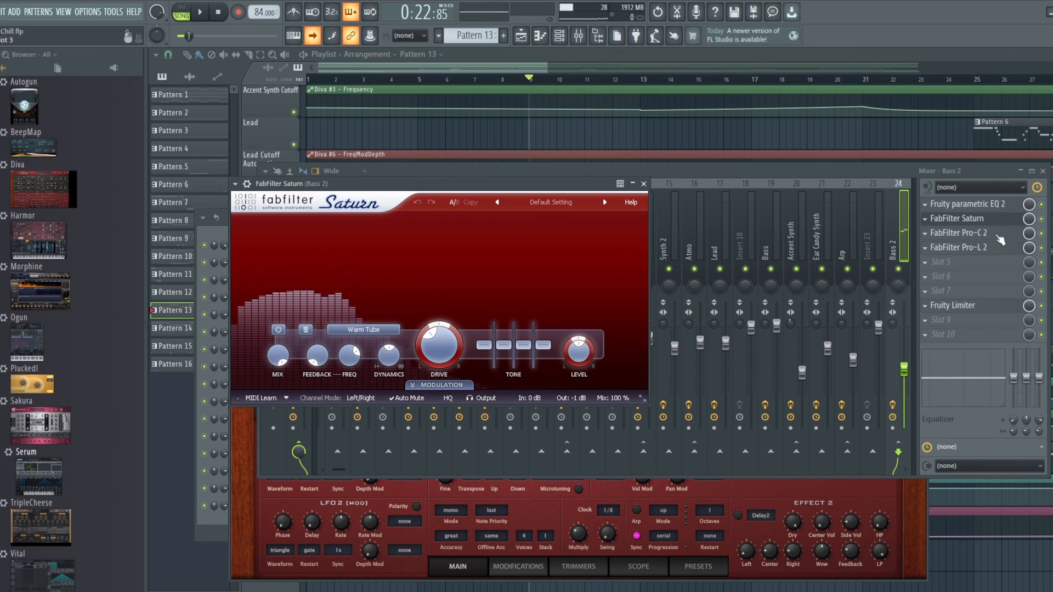
{"action": "left_click", "coordinate": [965, 203]}
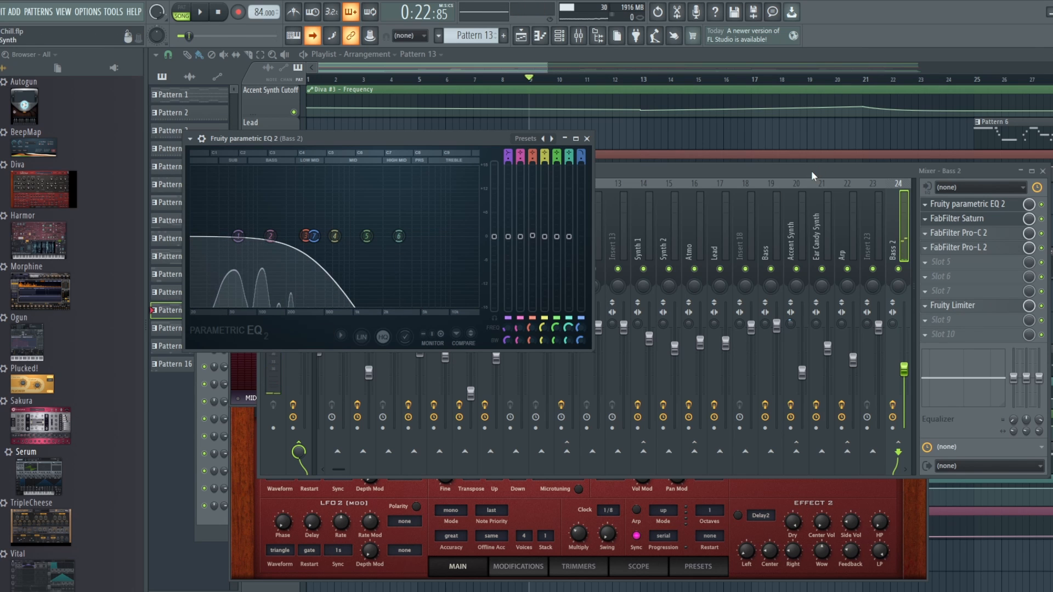
{"action": "left_click", "coordinate": [544, 70]}
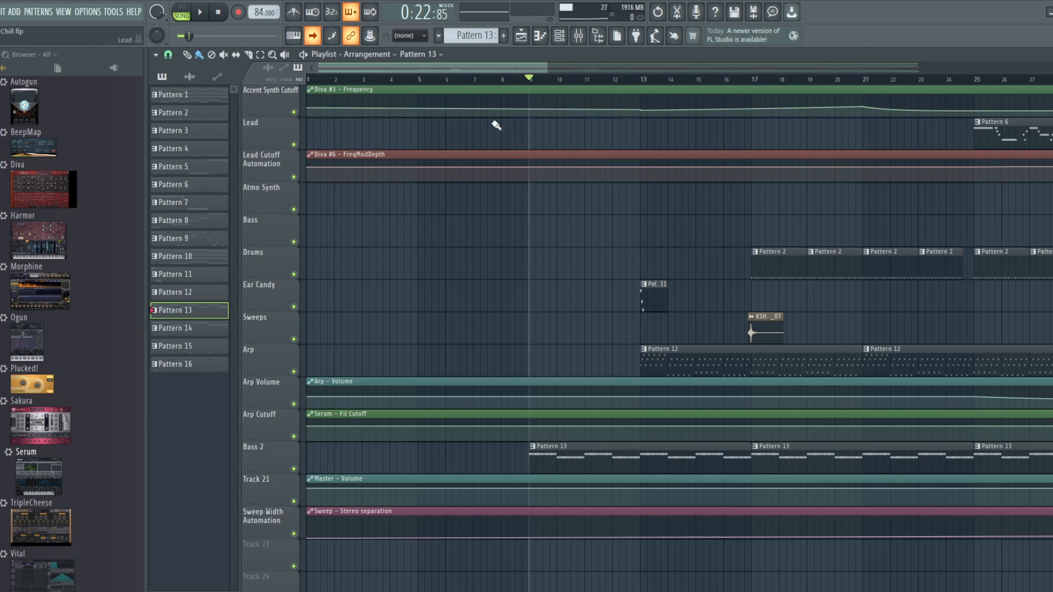
- Play the full arrangement from bar 9 to hear Bass 2 in the mix, and stop playback
{"action": "left_click", "coordinate": [212, 21]}
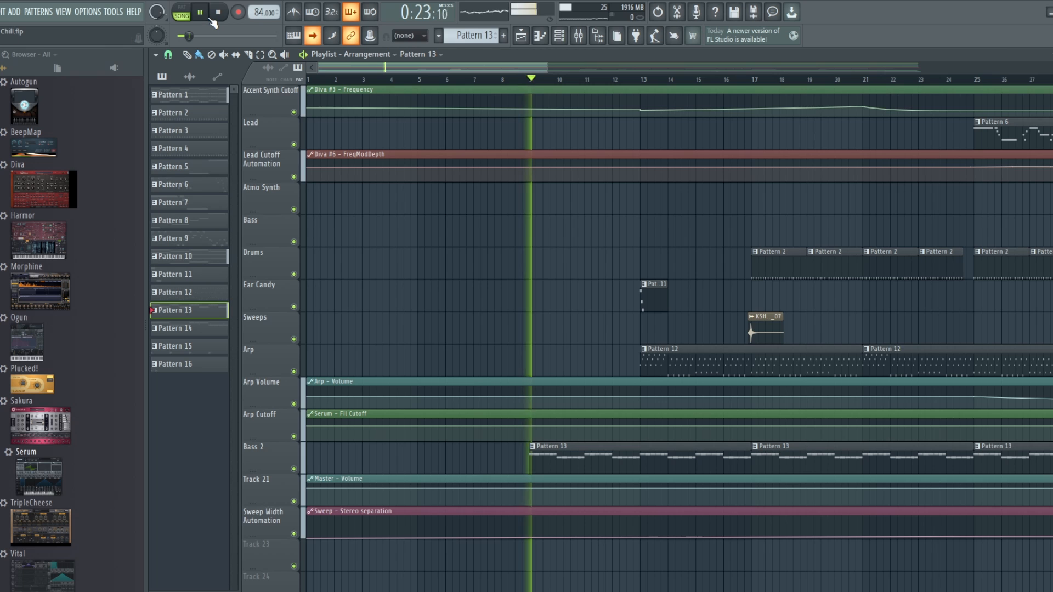
{"action": "scroll", "coordinate": [621, 230], "scroll_direction": "down", "scroll_amount": 4}
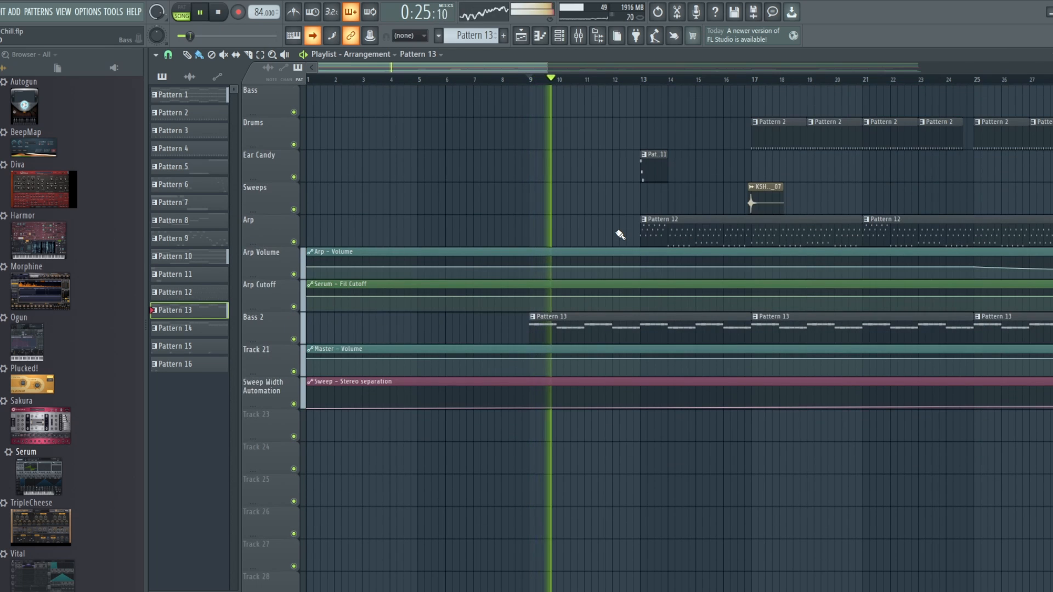
{"action": "scroll", "coordinate": [620, 234], "scroll_direction": "up", "scroll_amount": 4}
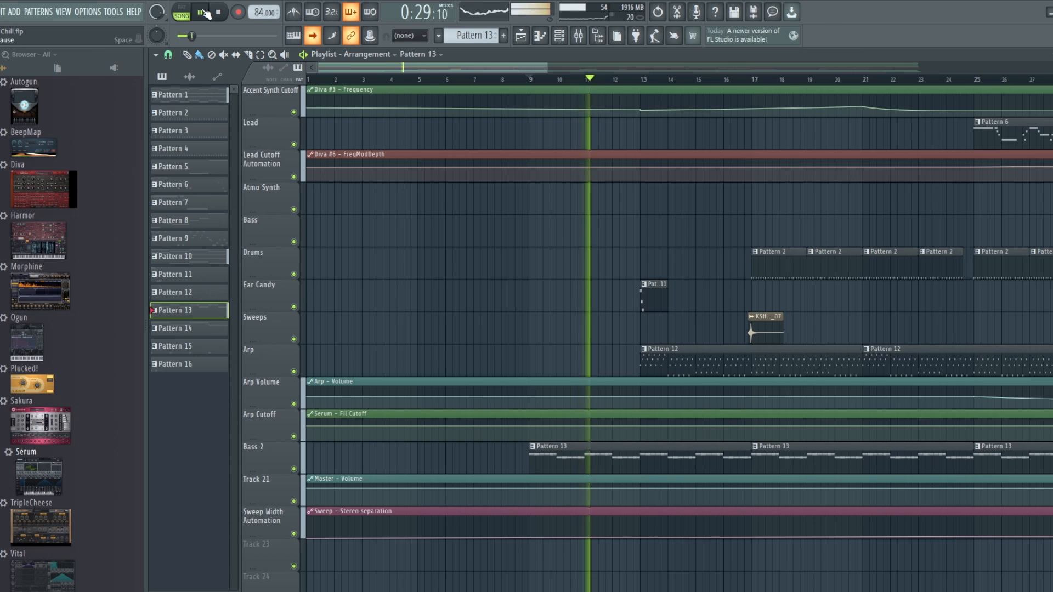
{"action": "key", "text": "space"}
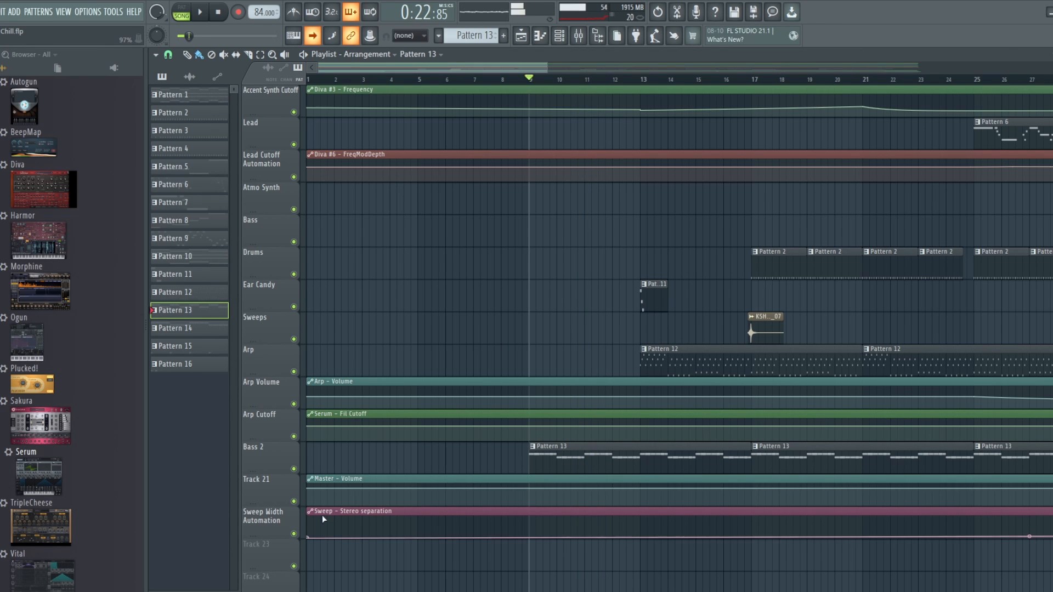
- Solo Bass 2 together with Track 21 and Sweep Width Automation, play from bar 9, bring all tracks back in and stop
{"action": "right_click", "coordinate": [294, 468]}
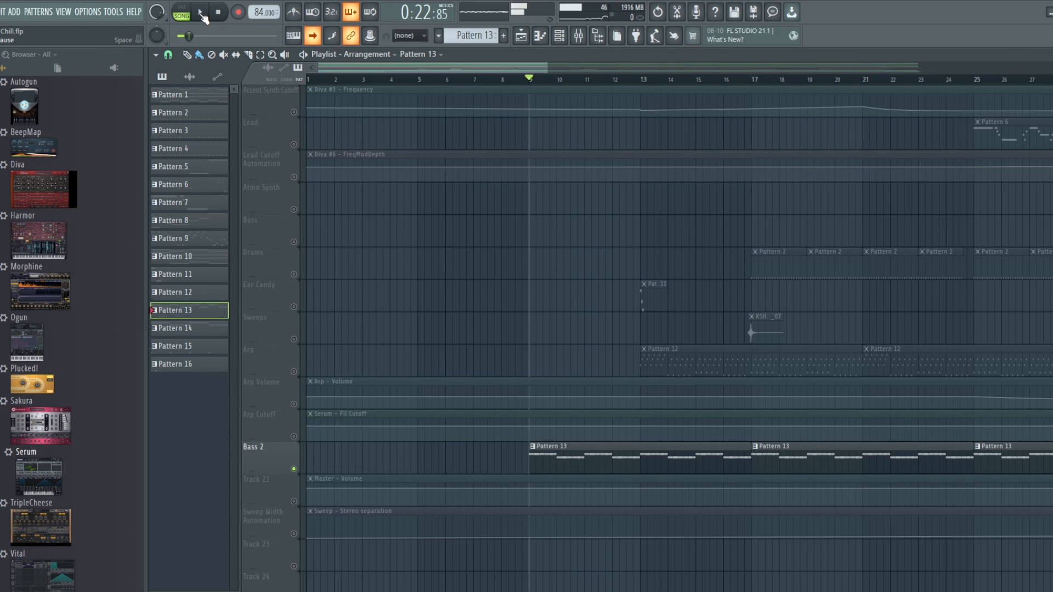
{"action": "left_click", "coordinate": [293, 502]}
{"action": "left_click", "coordinate": [294, 533]}
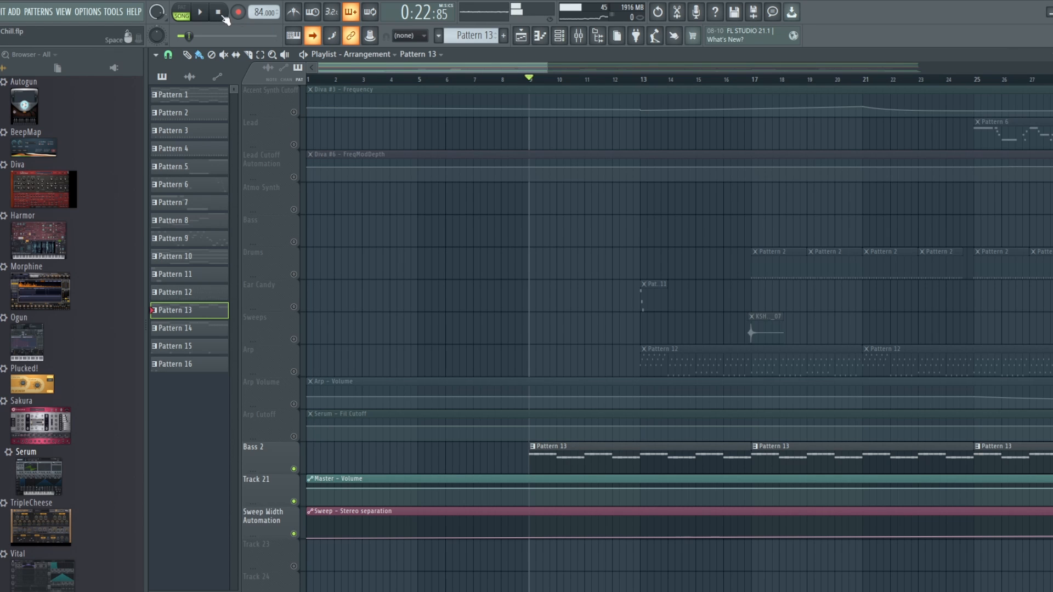
{"action": "left_click", "coordinate": [200, 12]}
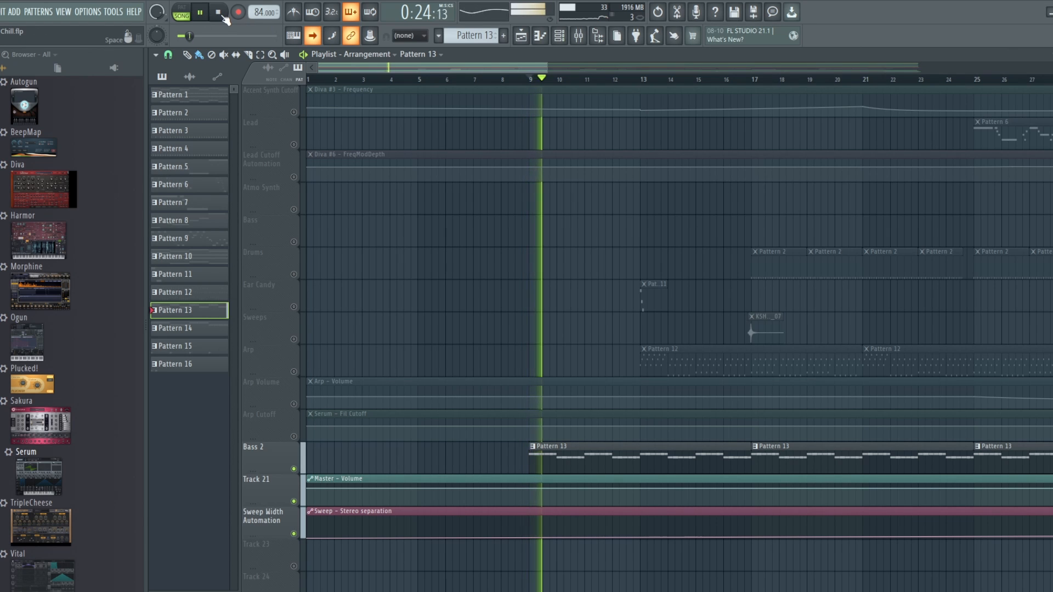
{"action": "right_click", "coordinate": [294, 469]}
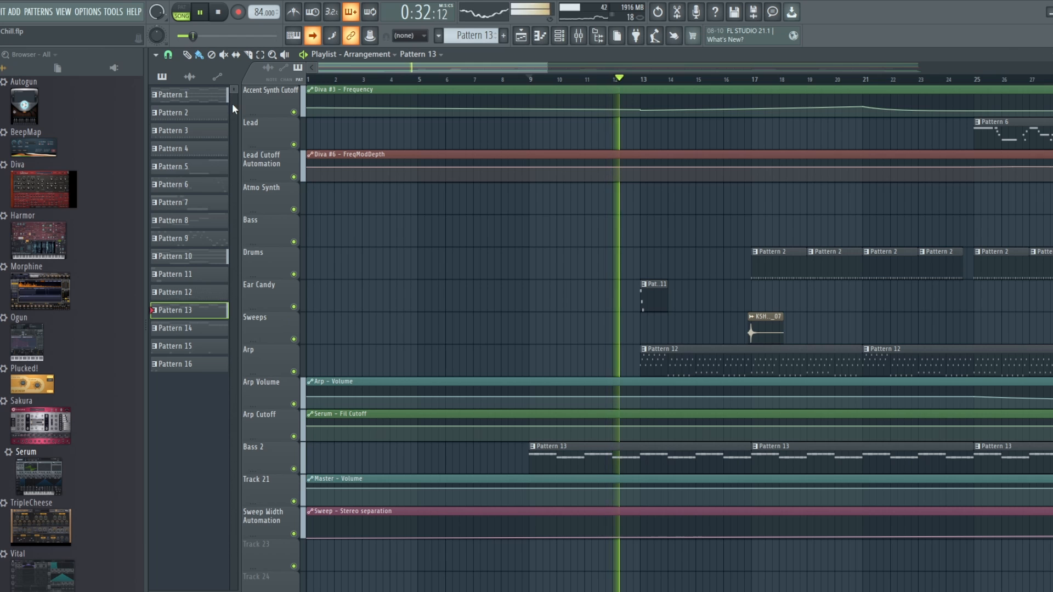
{"action": "left_click", "coordinate": [219, 12]}
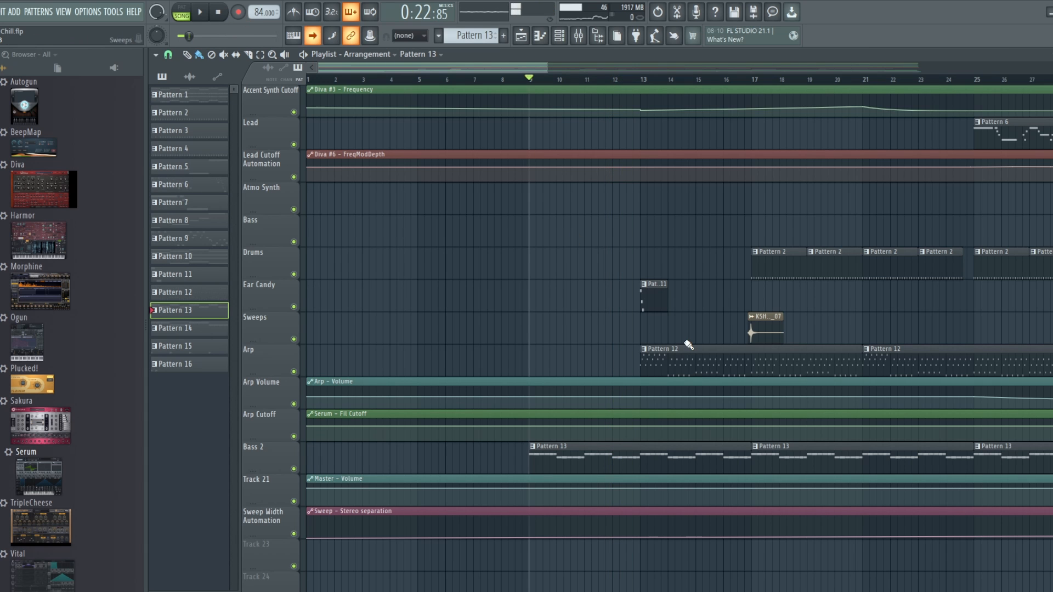
- Move the song's playback position to the start of bar 13, where the Arp and Ear Candy clips begin
{"action": "scroll", "coordinate": [648, 257], "scroll_direction": "up", "scroll_amount": 1}
{"action": "scroll", "coordinate": [647, 257], "scroll_direction": "up", "scroll_amount": 7}
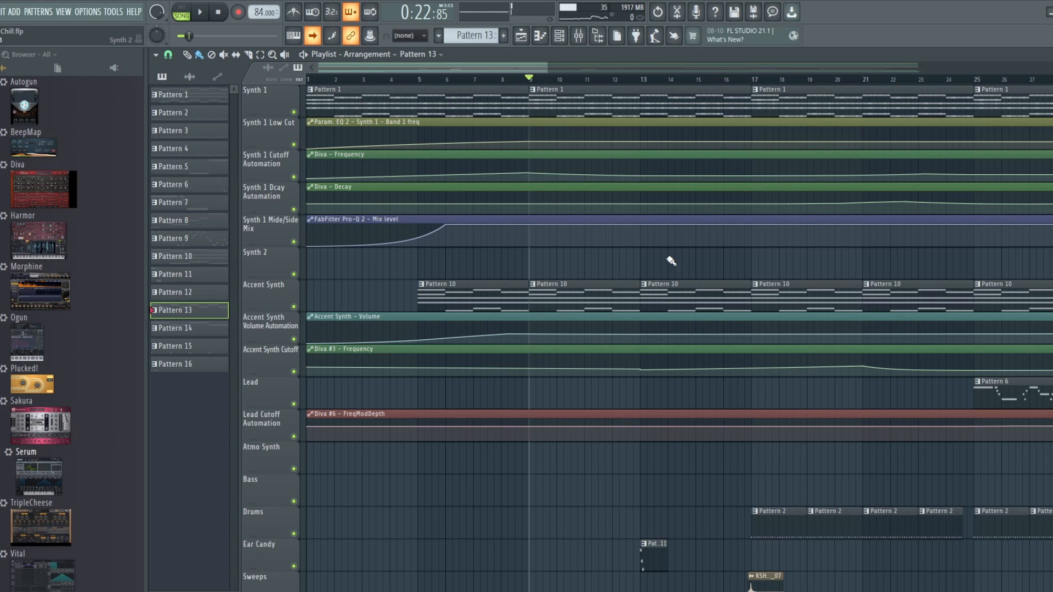
{"action": "left_click", "coordinate": [644, 80]}
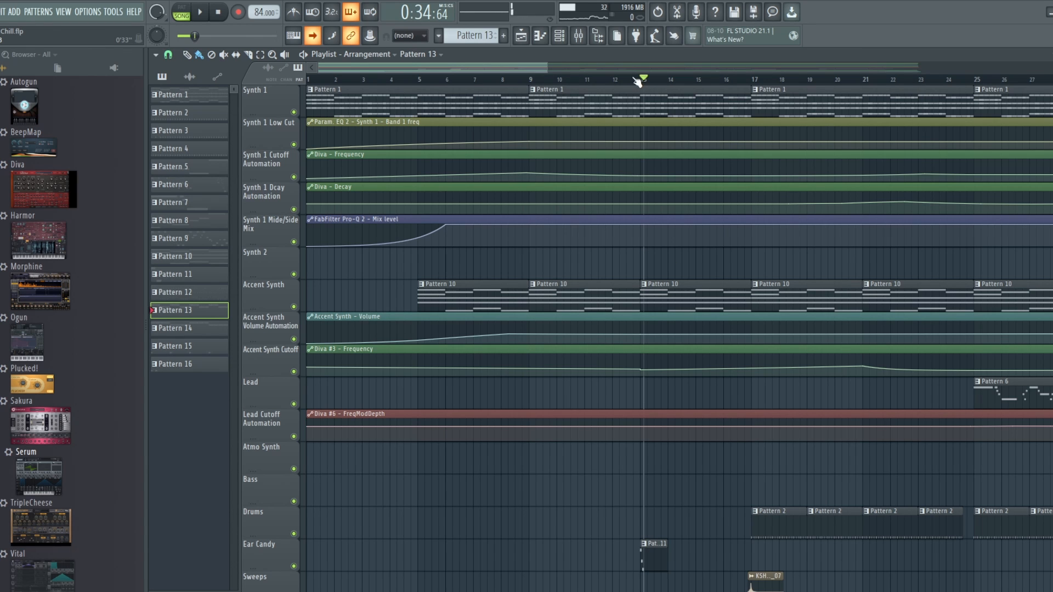
{"action": "left_click", "coordinate": [637, 81]}
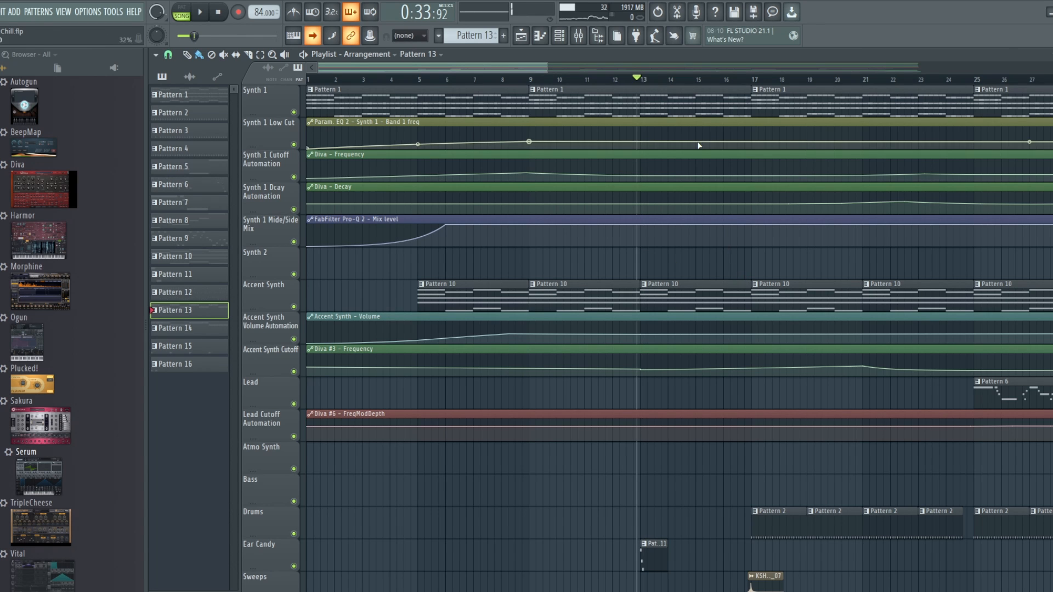
{"action": "scroll", "coordinate": [693, 156], "scroll_direction": "down", "scroll_amount": 3}
{"action": "left_click", "coordinate": [640, 81]}
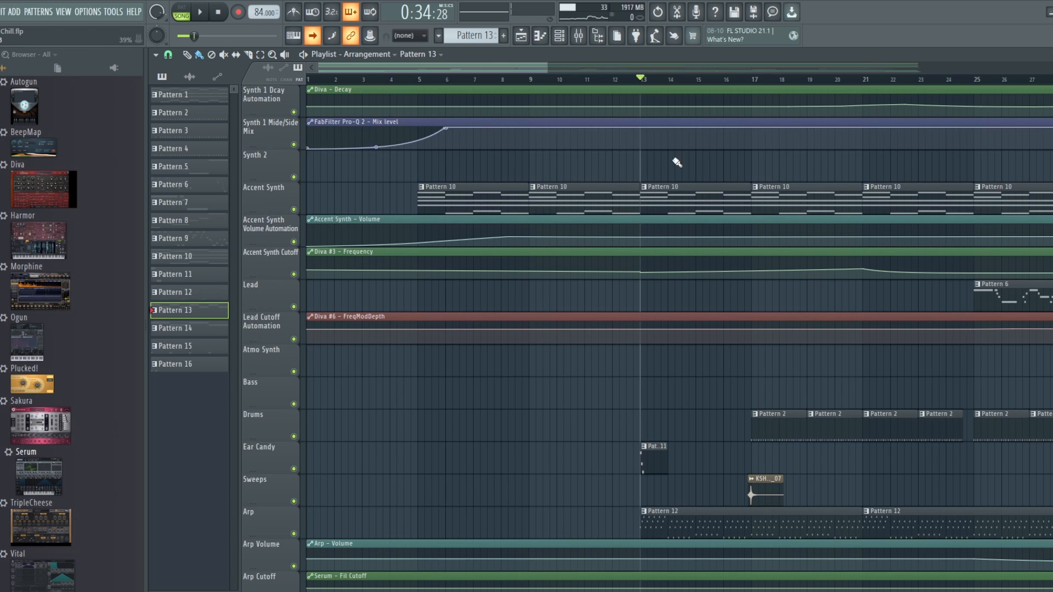
- Examine the tracks beyond bar 13, play the arrangement from bar 13 to about bar 25, and stop
{"action": "scroll", "coordinate": [701, 235], "scroll_direction": "down", "scroll_amount": 5}
{"action": "left_click_drag", "start_coordinate": [478, 67], "coordinate": [573, 81]}
{"action": "scroll", "coordinate": [607, 340], "scroll_direction": "down", "scroll_amount": 4}
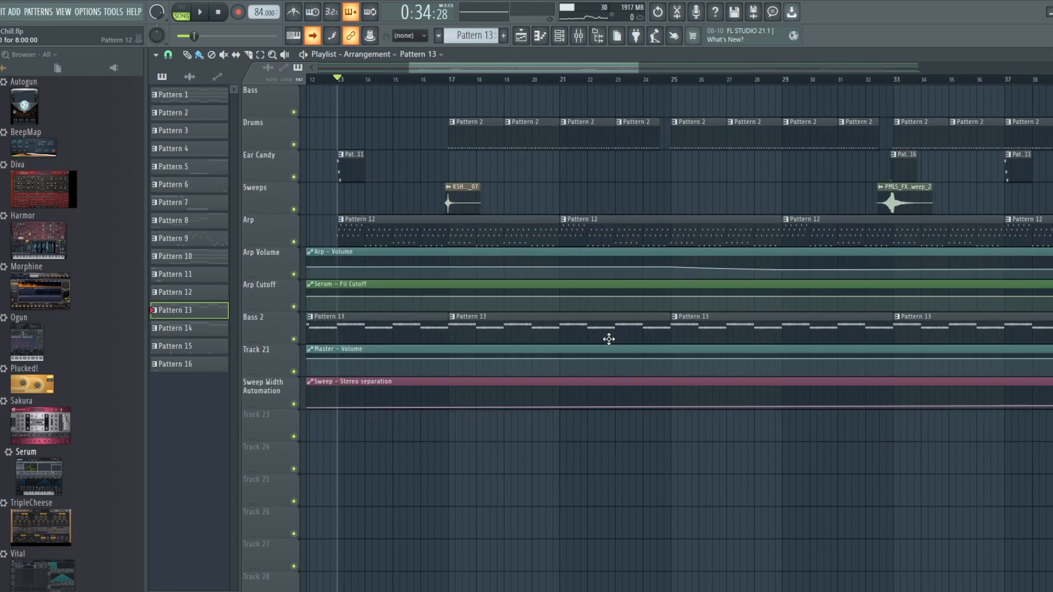
{"action": "scroll", "coordinate": [606, 341], "scroll_direction": "up", "scroll_amount": 10}
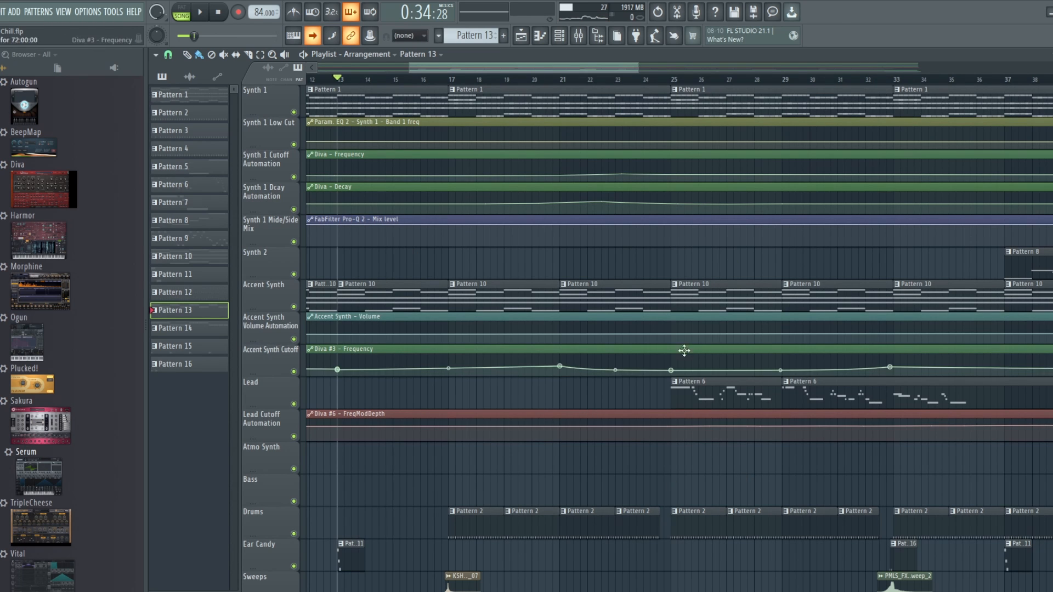
{"action": "scroll", "coordinate": [642, 477], "scroll_direction": "down", "scroll_amount": 2}
{"action": "scroll", "coordinate": [642, 476], "scroll_direction": "down", "scroll_amount": 3}
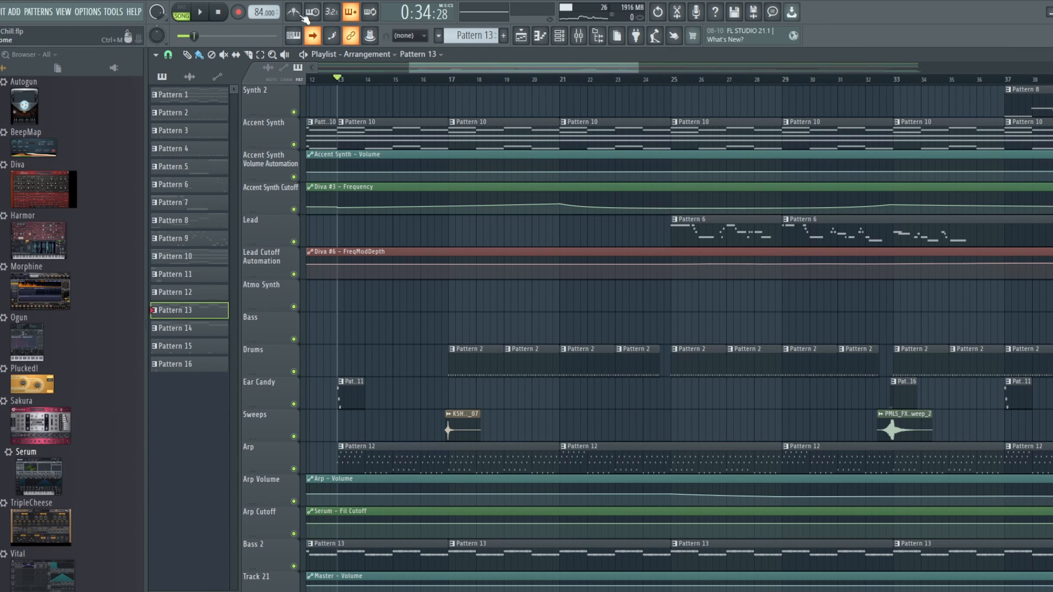
{"action": "left_click", "coordinate": [205, 12]}
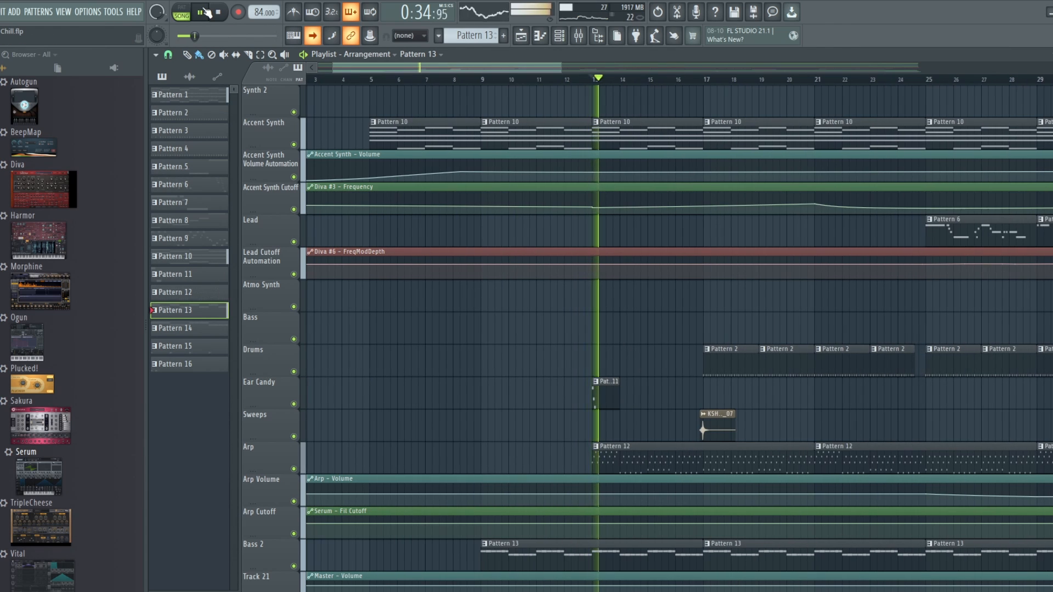
{"action": "left_click_drag", "start_coordinate": [541, 68], "coordinate": [604, 68]}
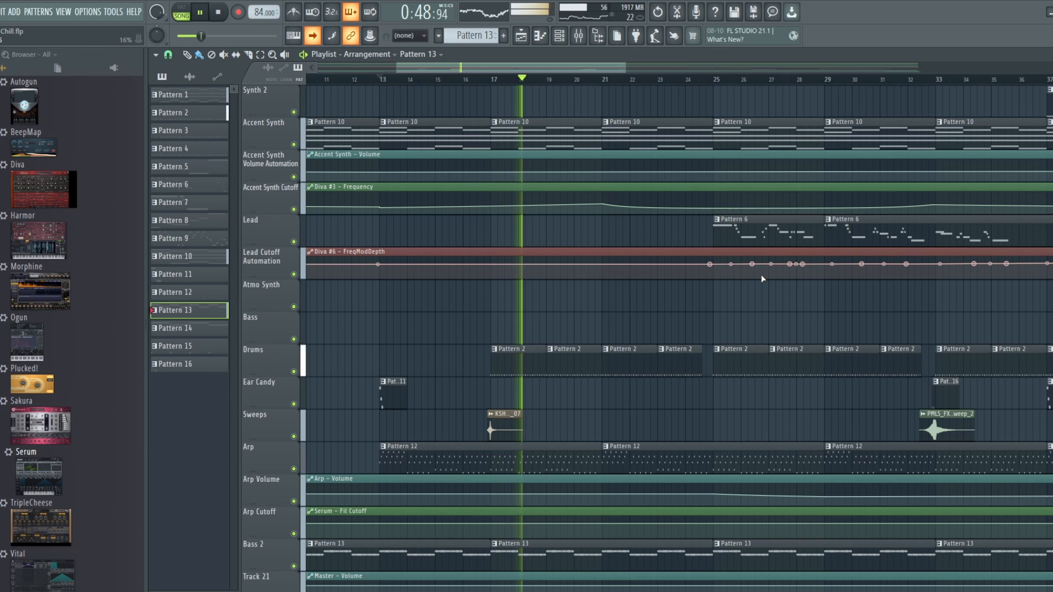
{"action": "scroll", "coordinate": [727, 399], "scroll_direction": "down", "scroll_amount": 4}
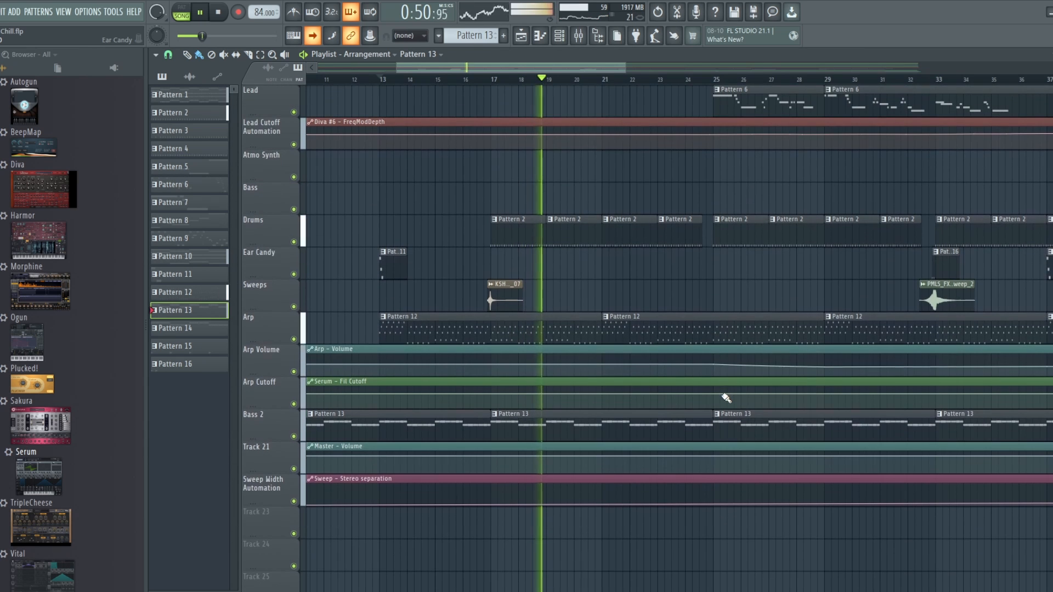
{"action": "scroll", "coordinate": [726, 398], "scroll_direction": "up", "scroll_amount": 5}
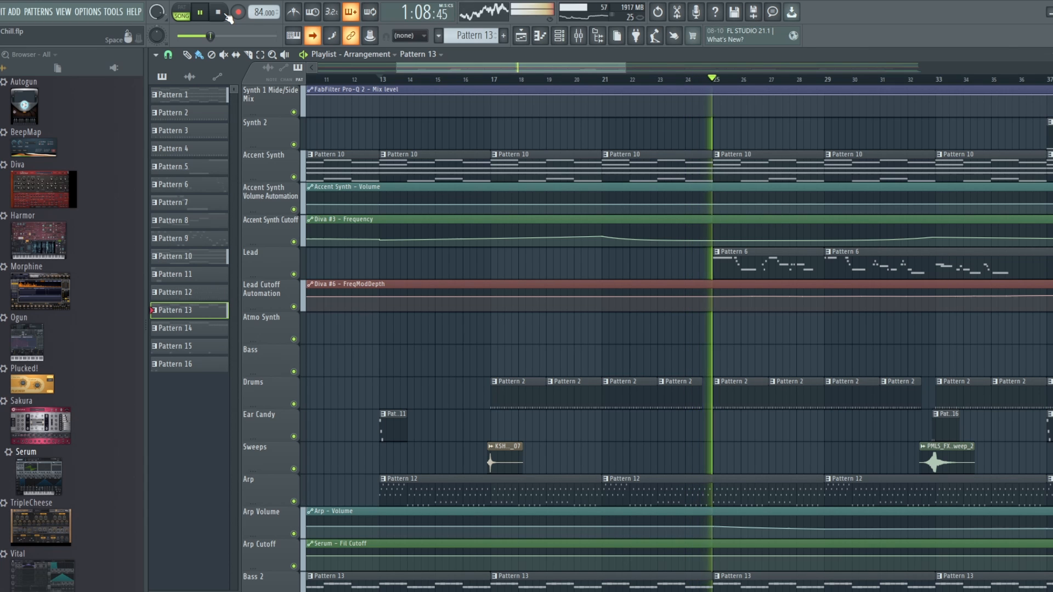
{"action": "left_click", "coordinate": [227, 15]}
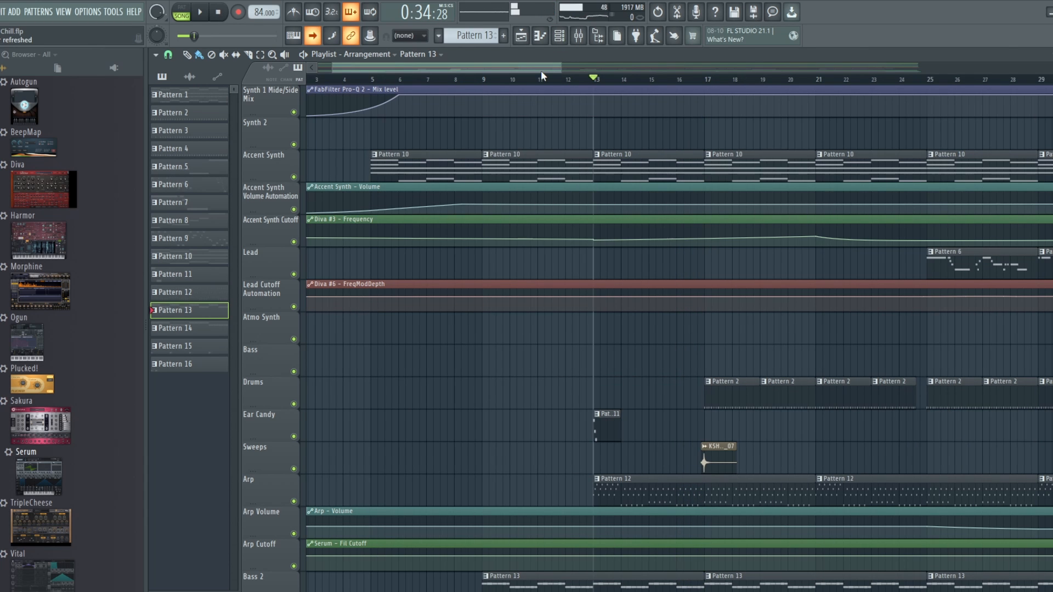
- Select Pattern 11, inspect the Ear Candy Synth patch in Diva #7, and return to the playlist
{"action": "left_click_drag", "start_coordinate": [541, 71], "coordinate": [586, 70]}
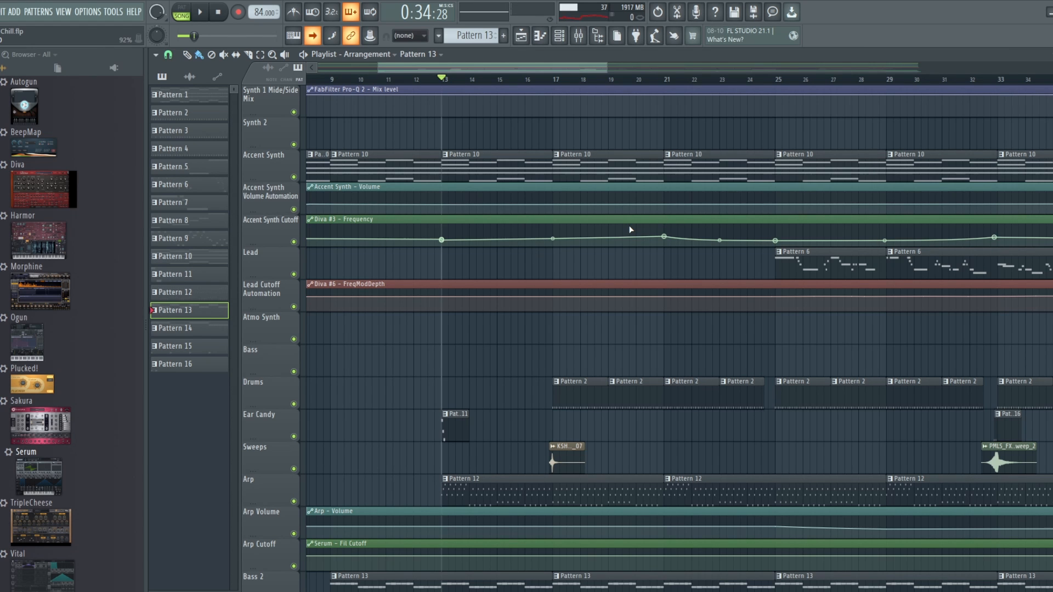
{"action": "scroll", "coordinate": [629, 225], "scroll_direction": "up", "scroll_amount": 3}
{"action": "scroll", "coordinate": [630, 231], "scroll_direction": "down", "scroll_amount": 3}
{"action": "scroll", "coordinate": [698, 179], "scroll_direction": "up", "scroll_amount": 4}
{"action": "scroll", "coordinate": [730, 300], "scroll_direction": "down", "scroll_amount": 3}
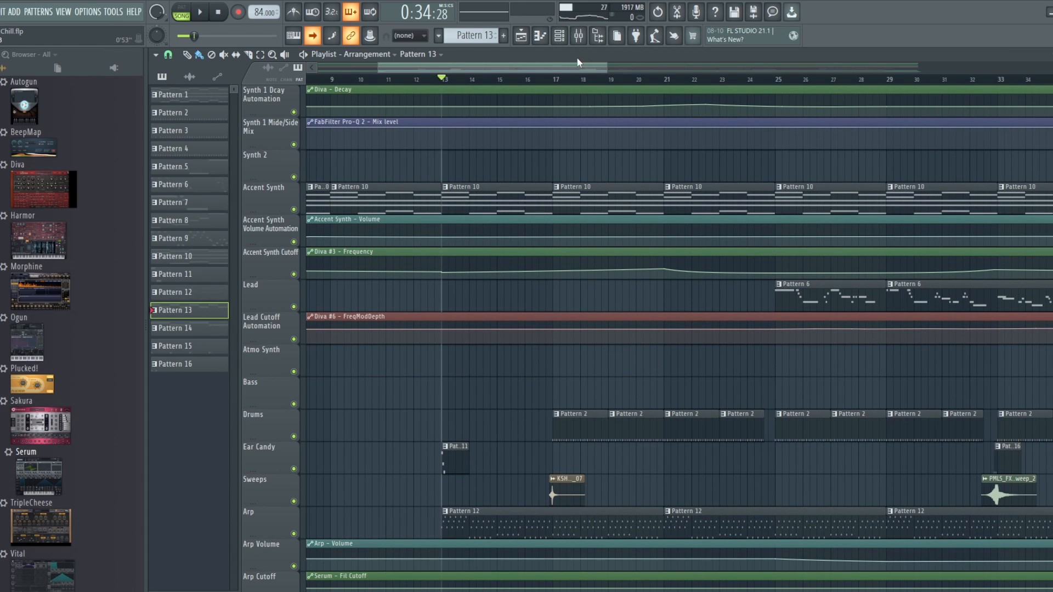
{"action": "key", "text": "F6"}
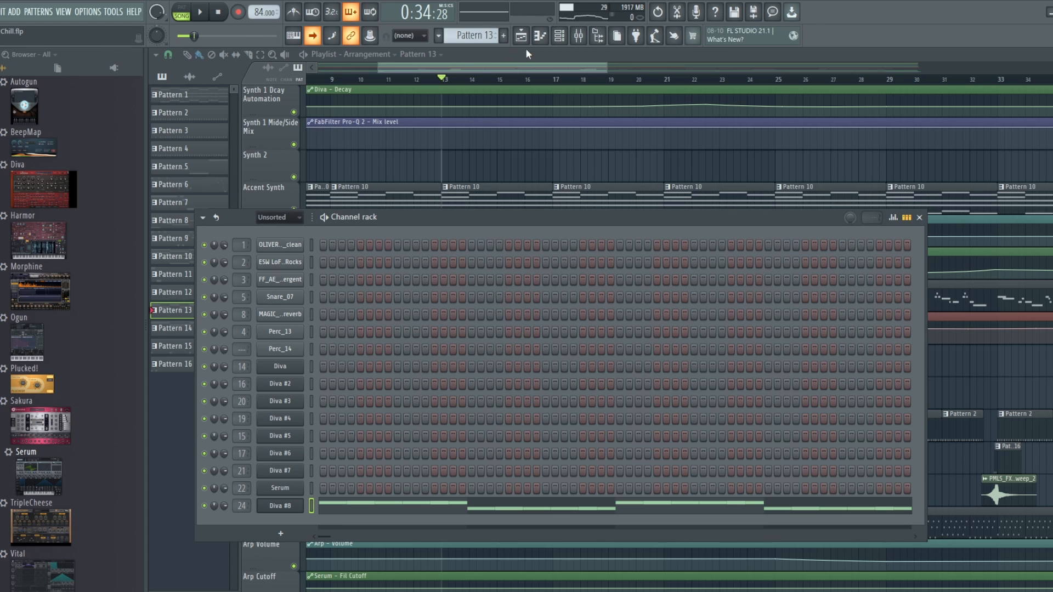
{"action": "left_click", "coordinate": [471, 35]}
{"action": "left_click", "coordinate": [507, 161]}
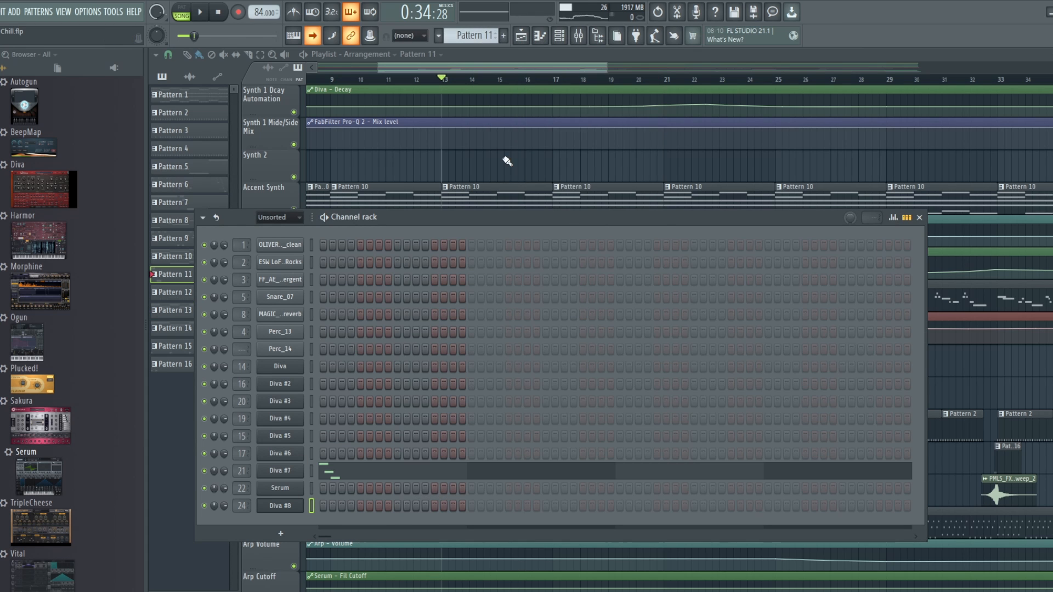
{"action": "left_click", "coordinate": [279, 474]}
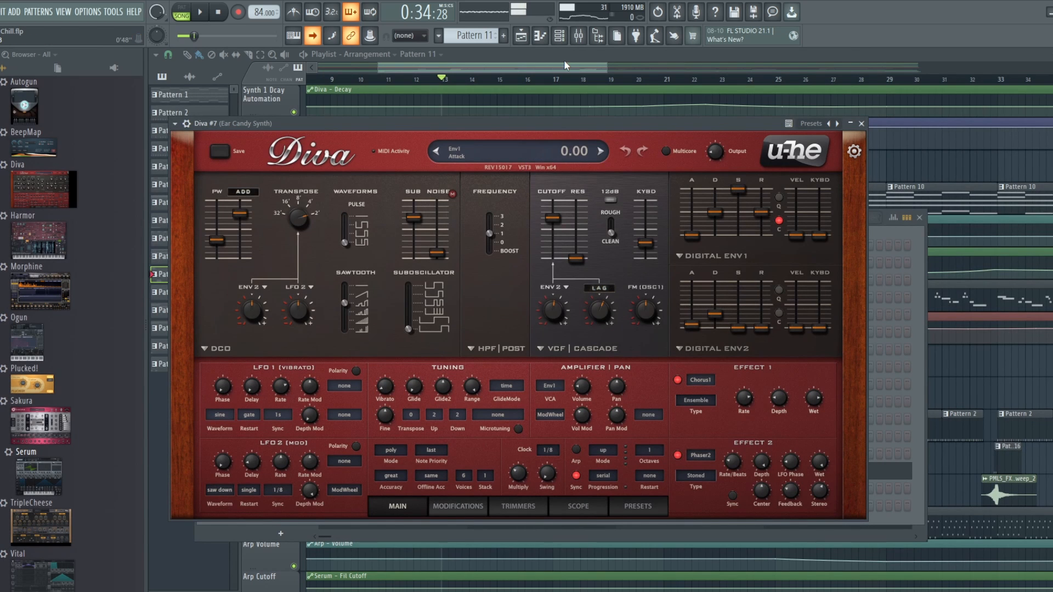
{"action": "left_click", "coordinate": [522, 37]}
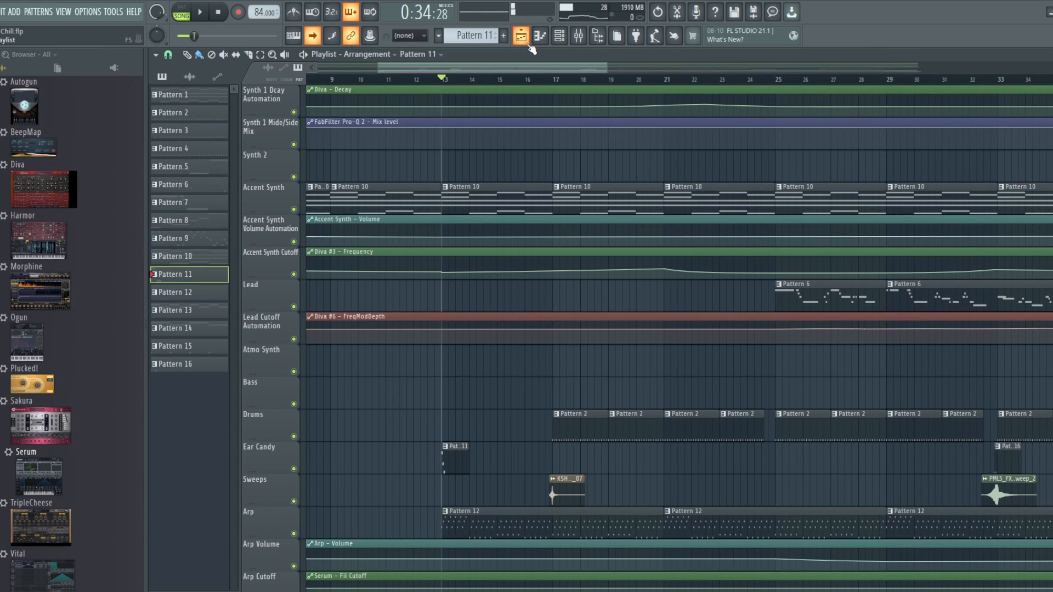
- Switch playback to pattern mode, audition Pattern 11 on its own, and stop
{"action": "key", "text": "l"}
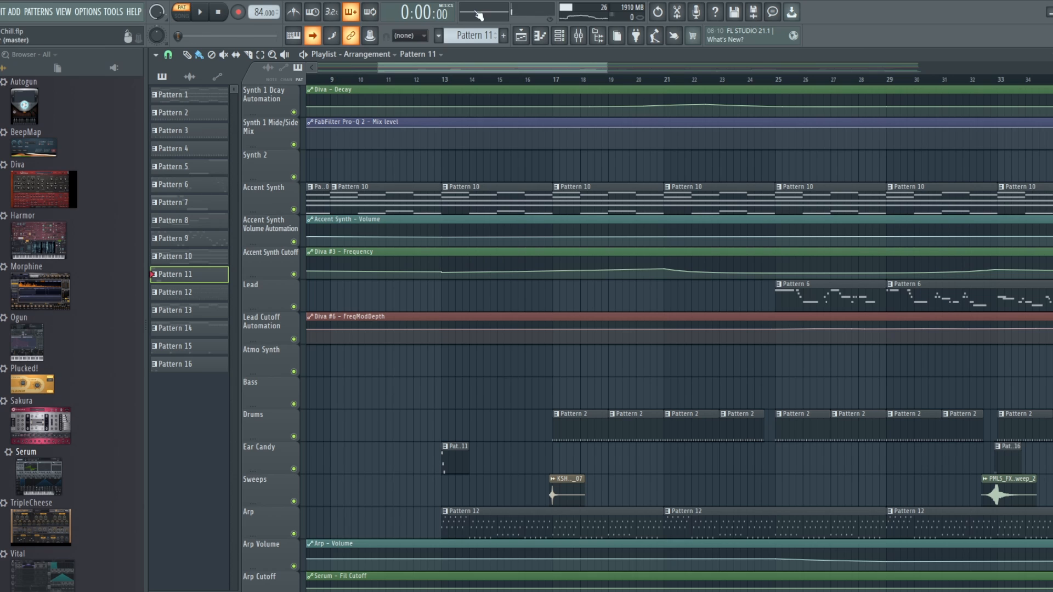
{"action": "left_click", "coordinate": [200, 14]}
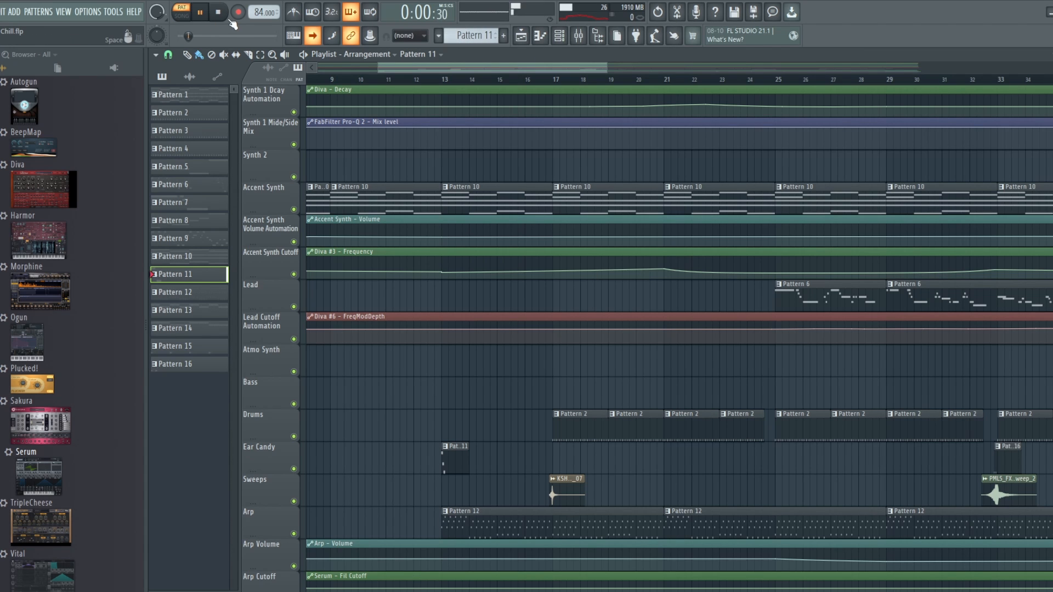
{"action": "left_click", "coordinate": [218, 13]}
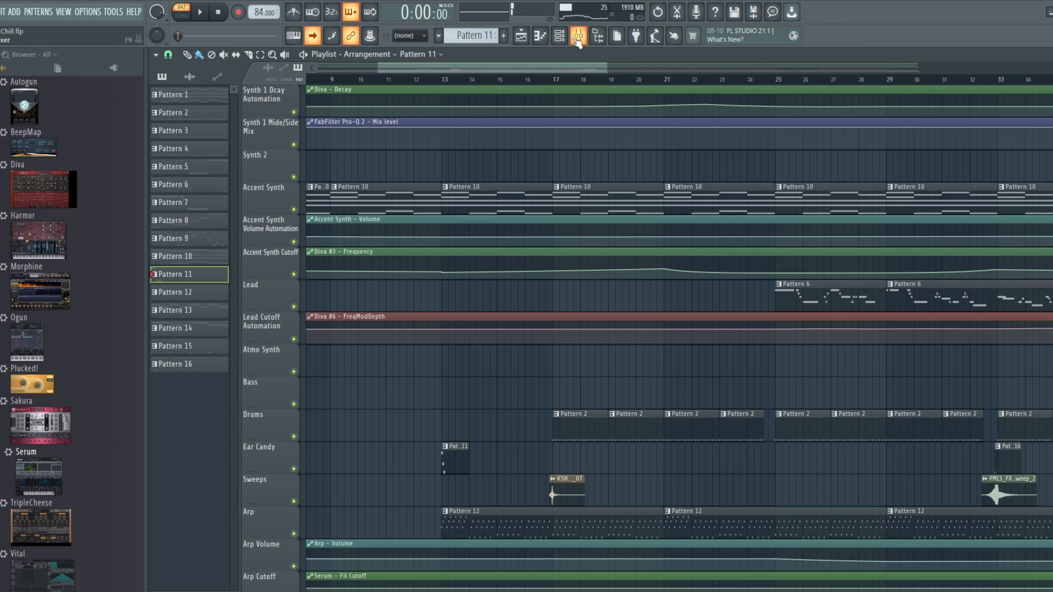
- Inspect the Ear Candy Synth mixer insert's effects, including PanCake2's panning curve, and return to the playlist
{"action": "left_click", "coordinate": [559, 36]}
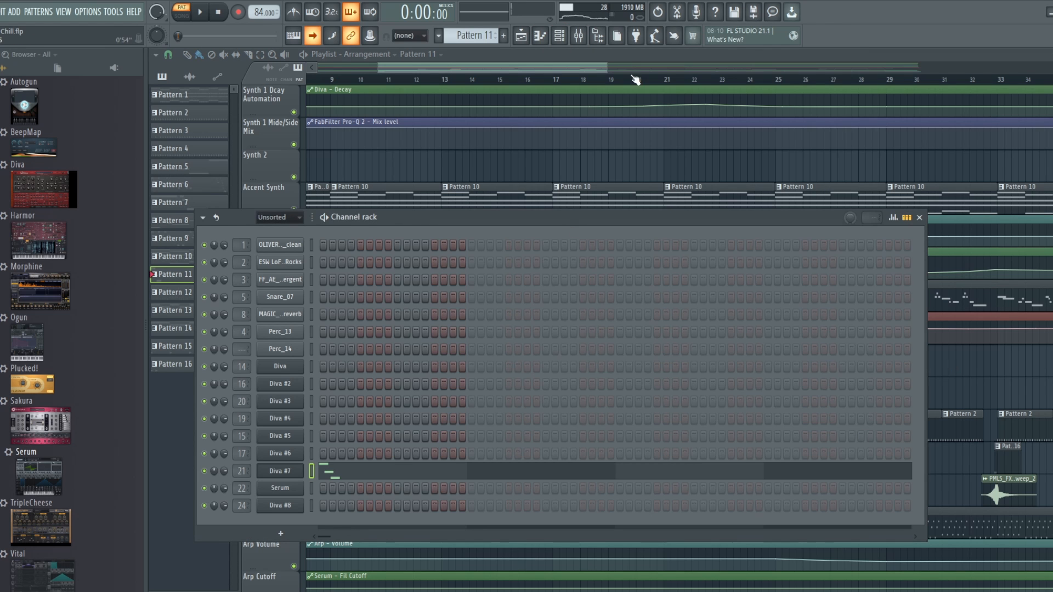
{"action": "left_click", "coordinate": [579, 36]}
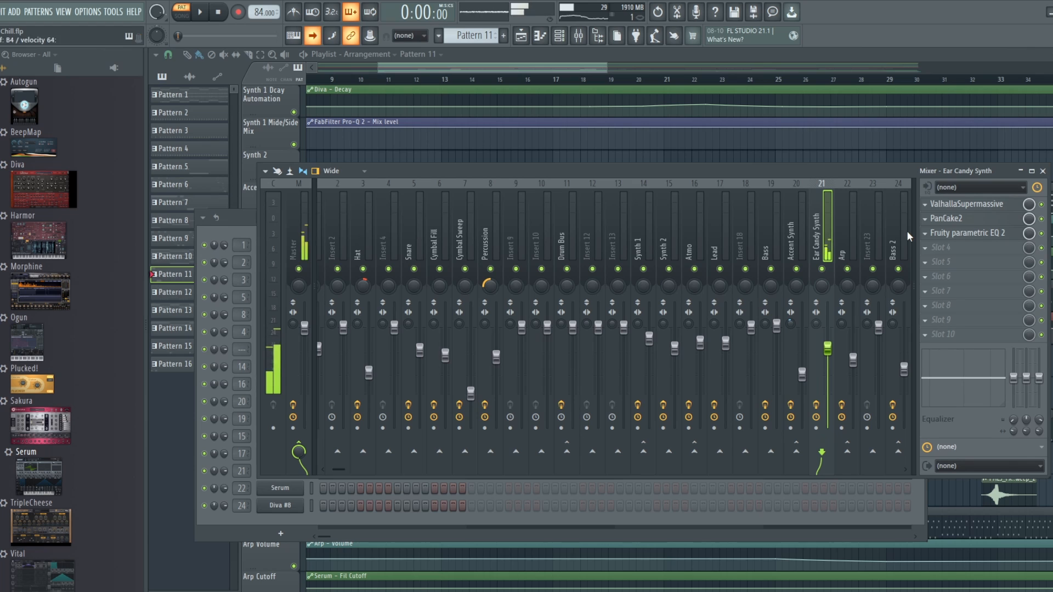
{"action": "left_click", "coordinate": [958, 222]}
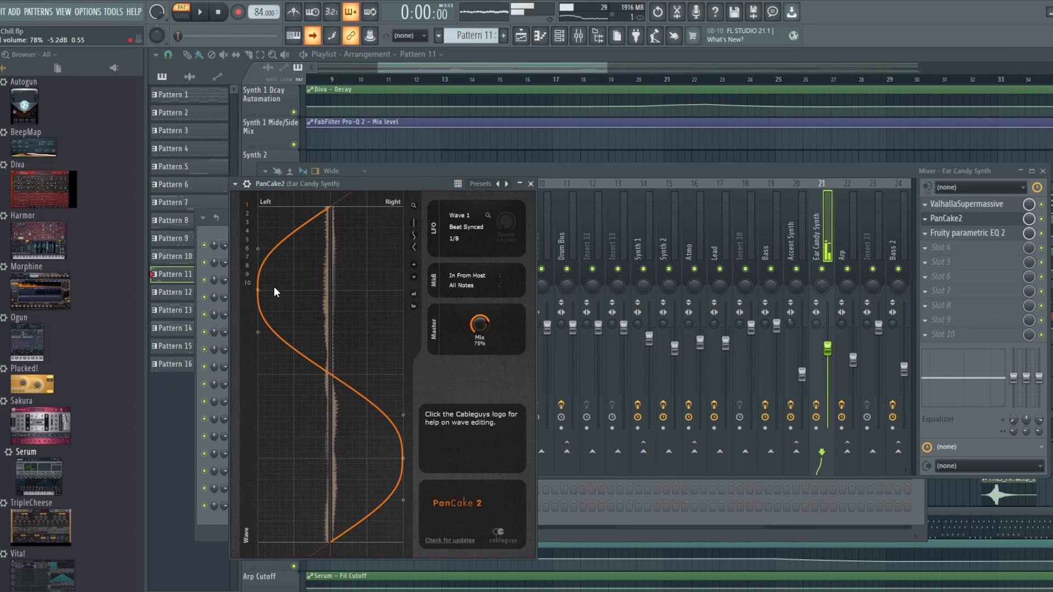
{"action": "left_click", "coordinate": [799, 175]}
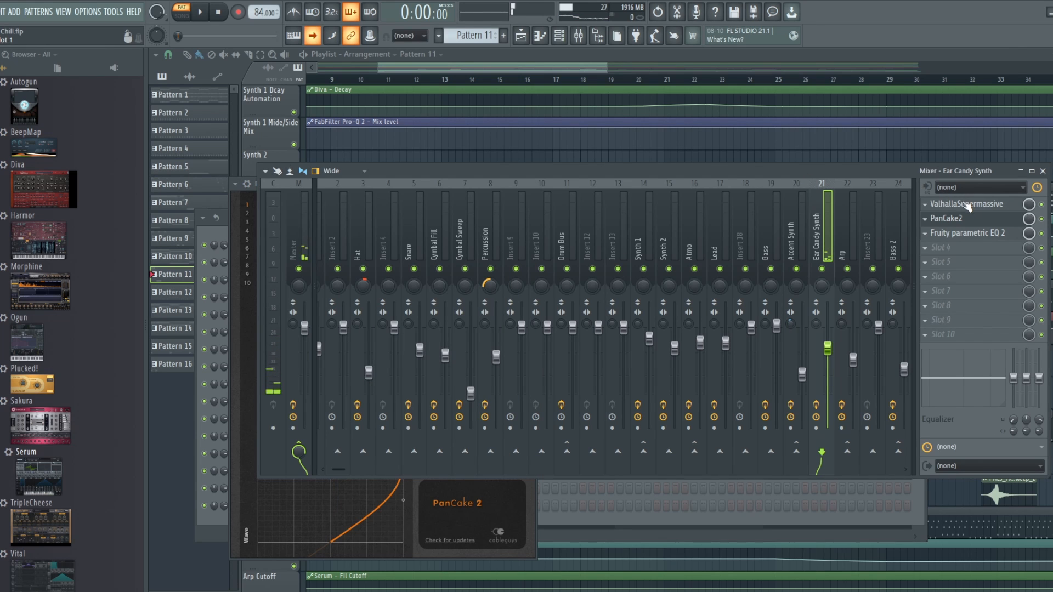
{"action": "left_click", "coordinate": [548, 72]}
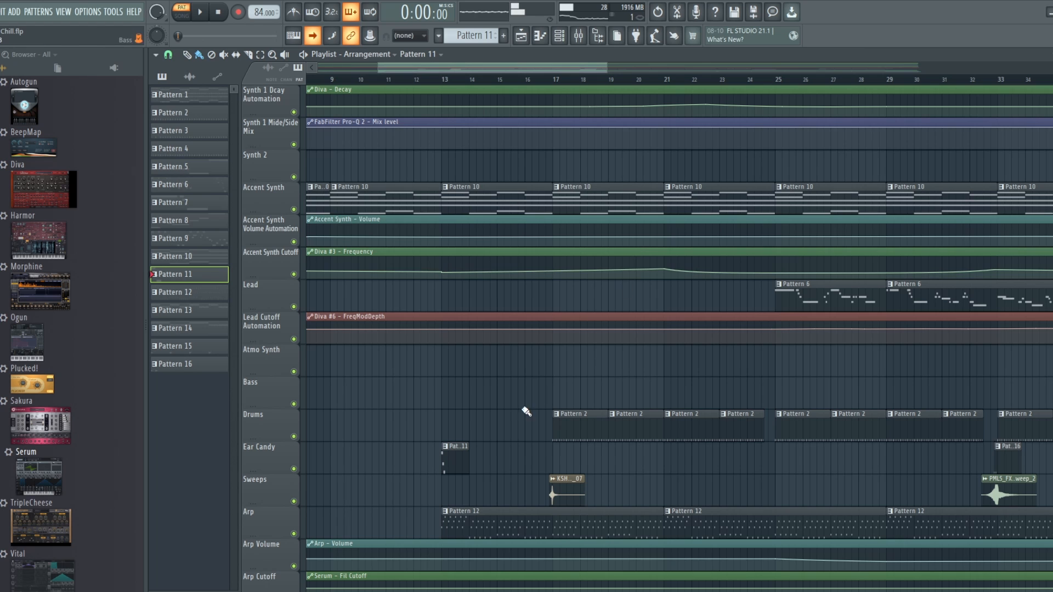
- Bring the Arp tracks into view and select Pattern 12
{"action": "scroll", "coordinate": [562, 353], "scroll_direction": "down", "scroll_amount": 3}
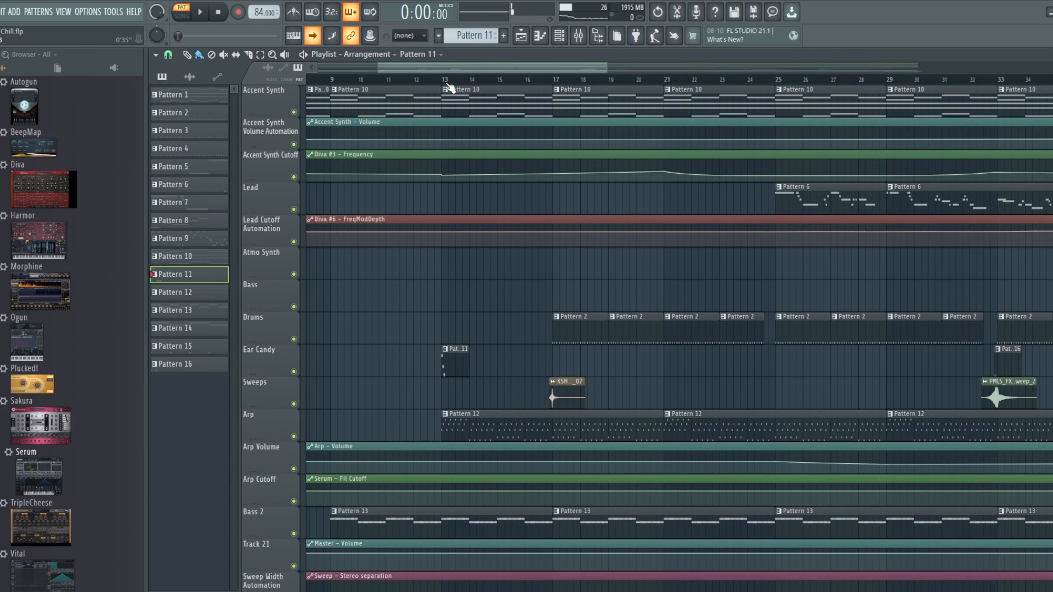
{"action": "left_click", "coordinate": [463, 35]}
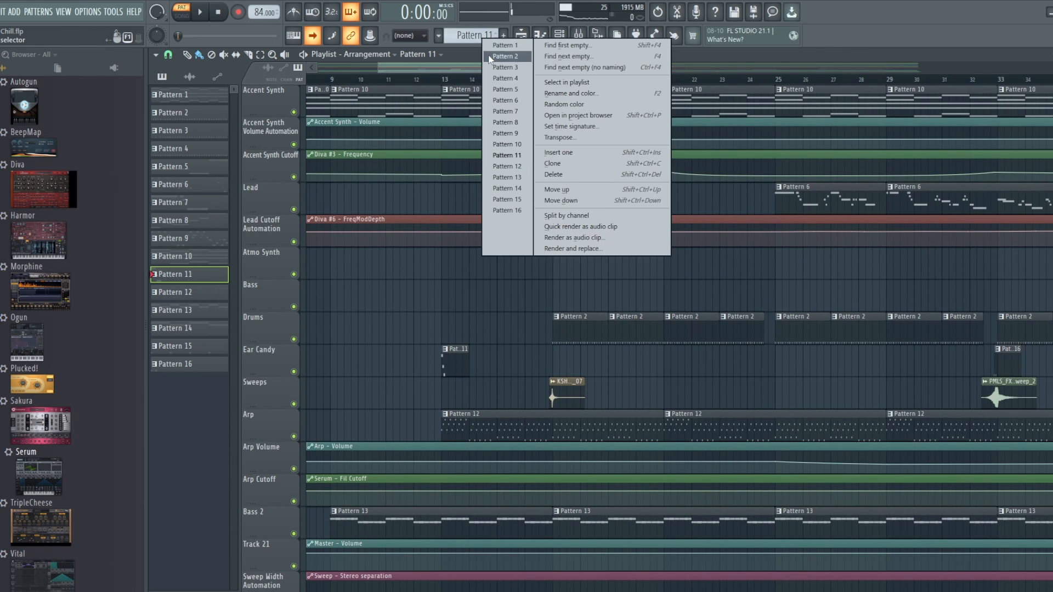
{"action": "left_click", "coordinate": [514, 167]}
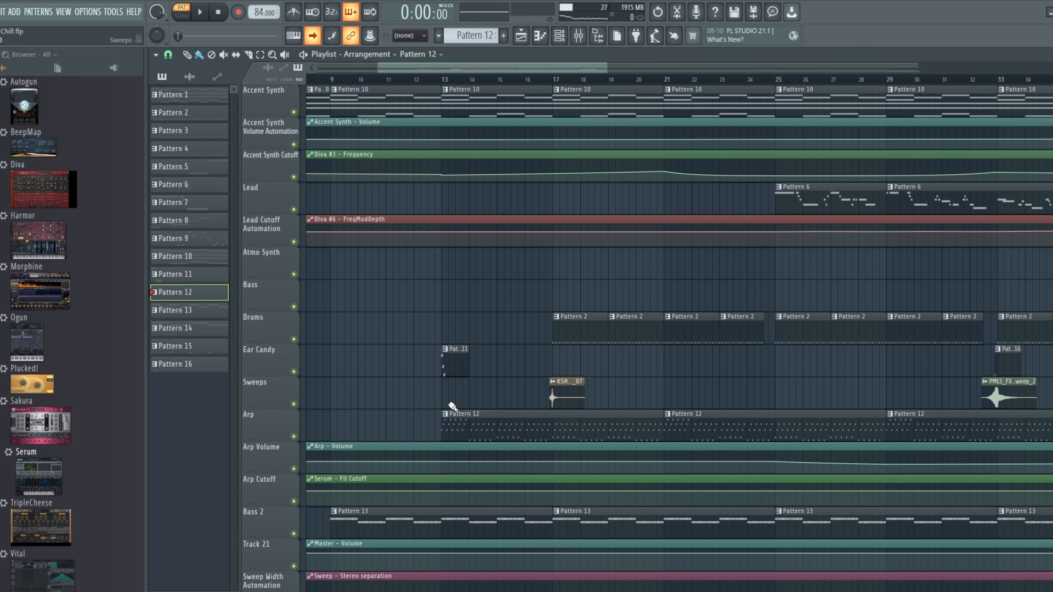
- Solo the Arp track together with its Arp Volume and Arp Cutoff automation, audition Pattern 12, and stop
{"action": "right_click", "coordinate": [295, 437]}
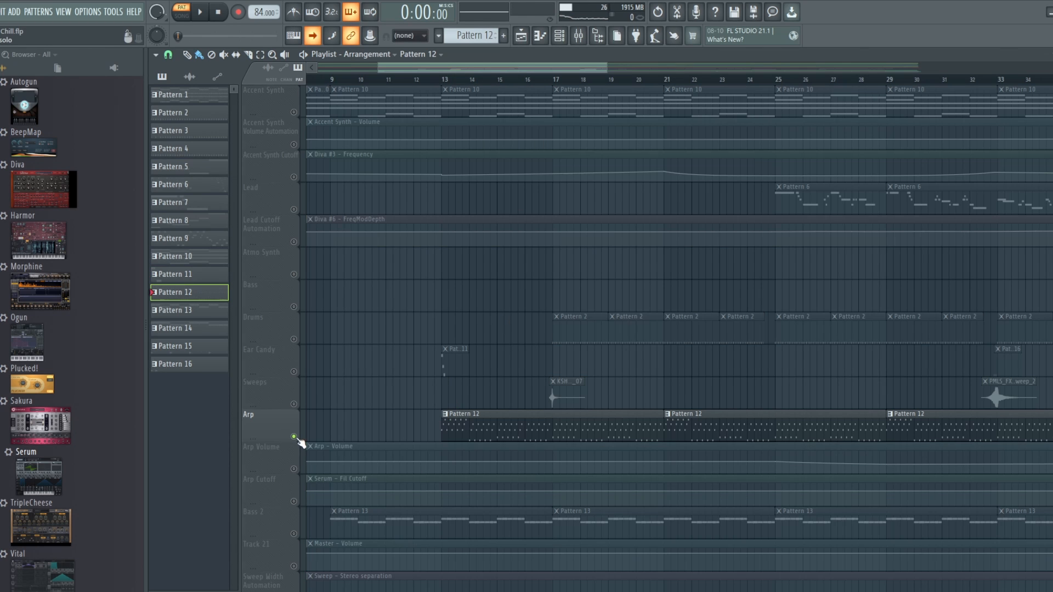
{"action": "left_click", "coordinate": [294, 469]}
{"action": "left_click", "coordinate": [294, 502]}
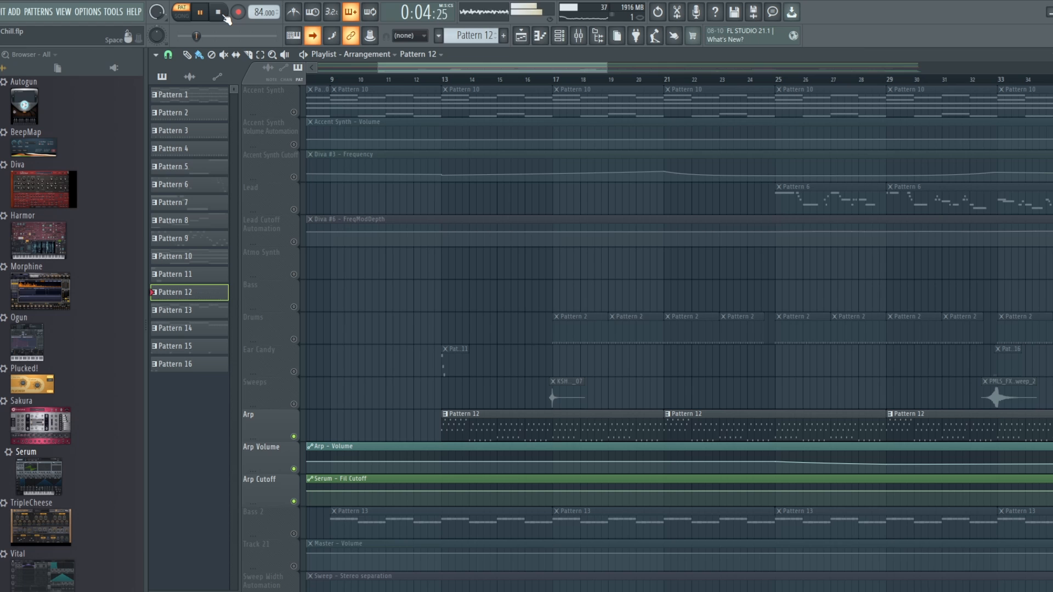
{"action": "key", "text": "space"}
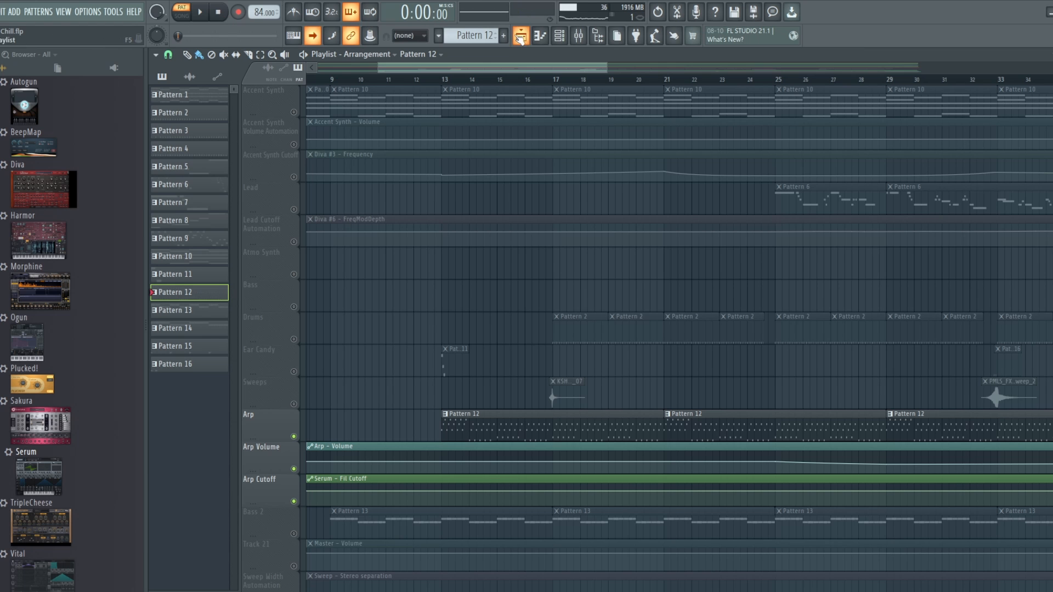
- Open the Arp's Serum patch from the channel rack, inspect its oscillators and effects chain, and return to the oscillator page
{"action": "left_click", "coordinate": [559, 36]}
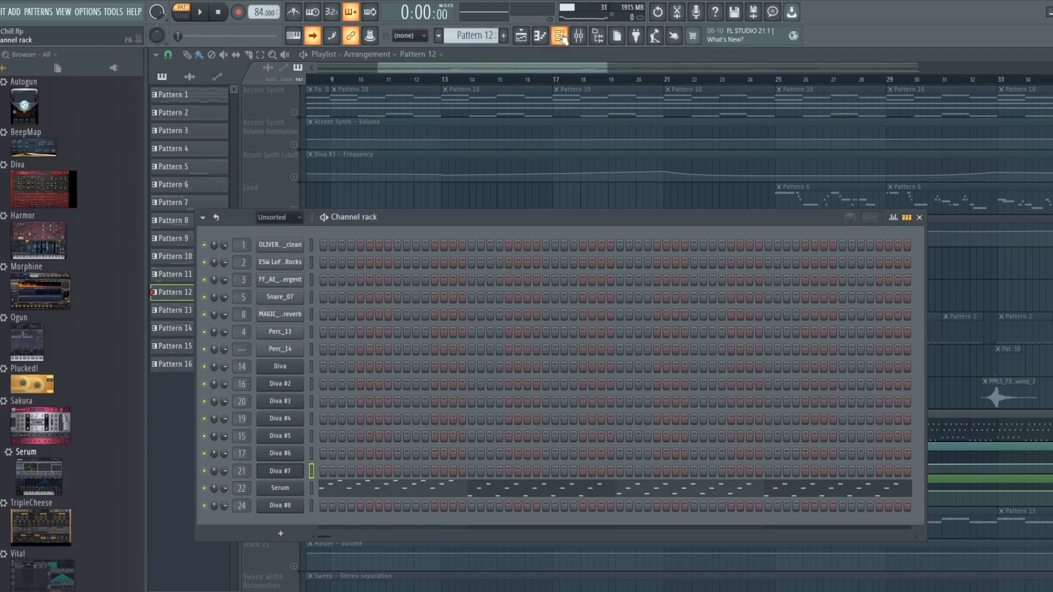
{"action": "left_click", "coordinate": [290, 491]}
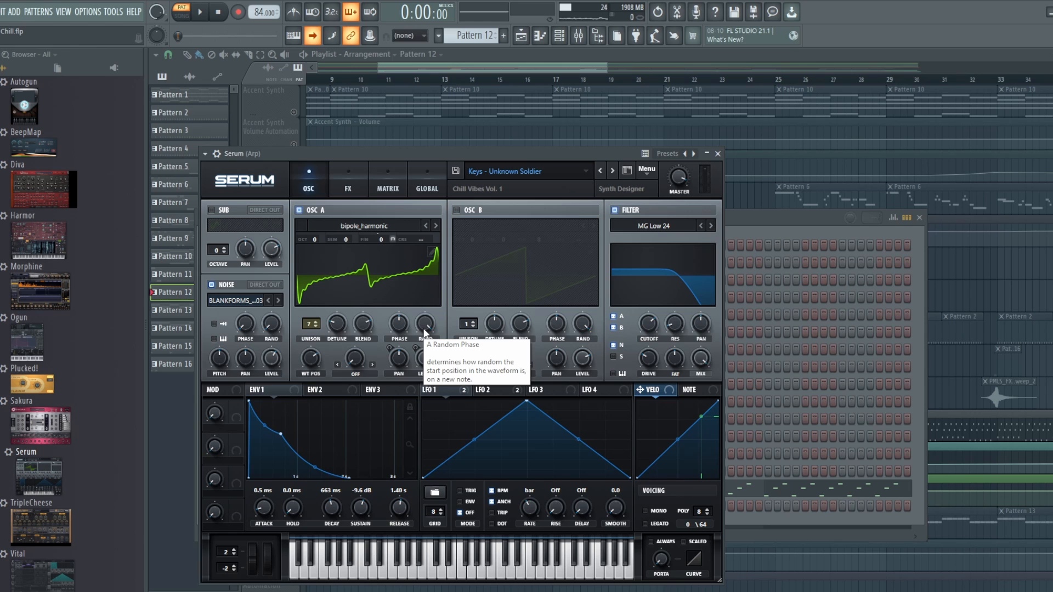
{"action": "left_click", "coordinate": [345, 186]}
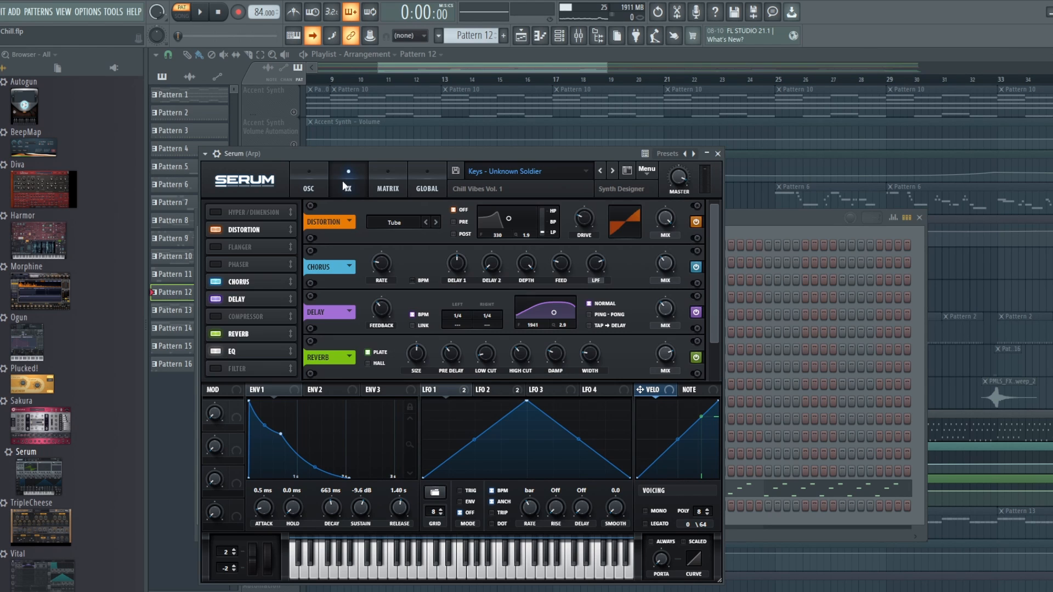
{"action": "left_click_drag", "start_coordinate": [718, 268], "coordinate": [715, 319]}
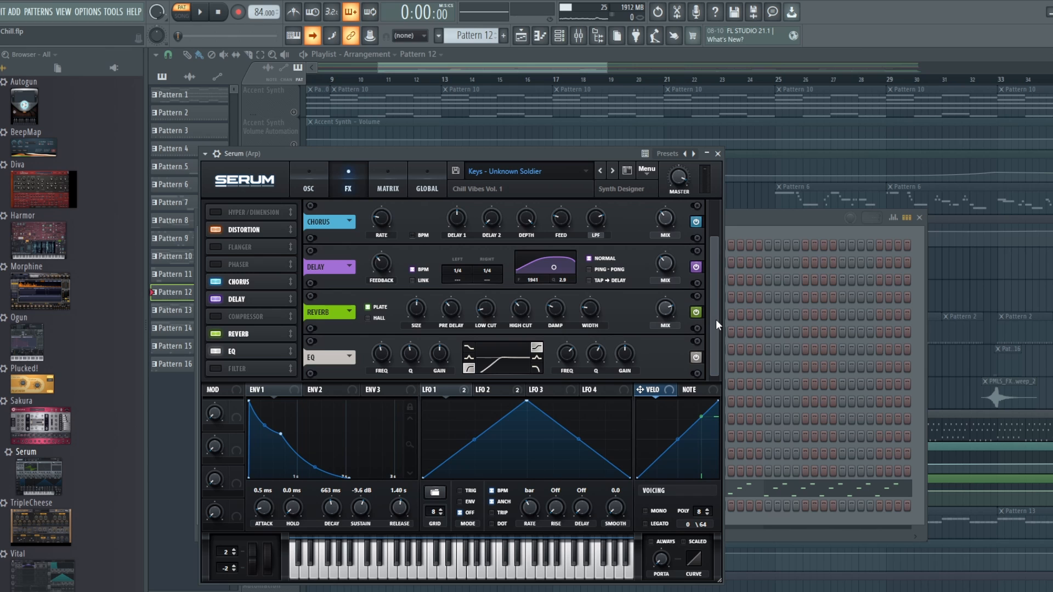
{"action": "left_click", "coordinate": [298, 185]}
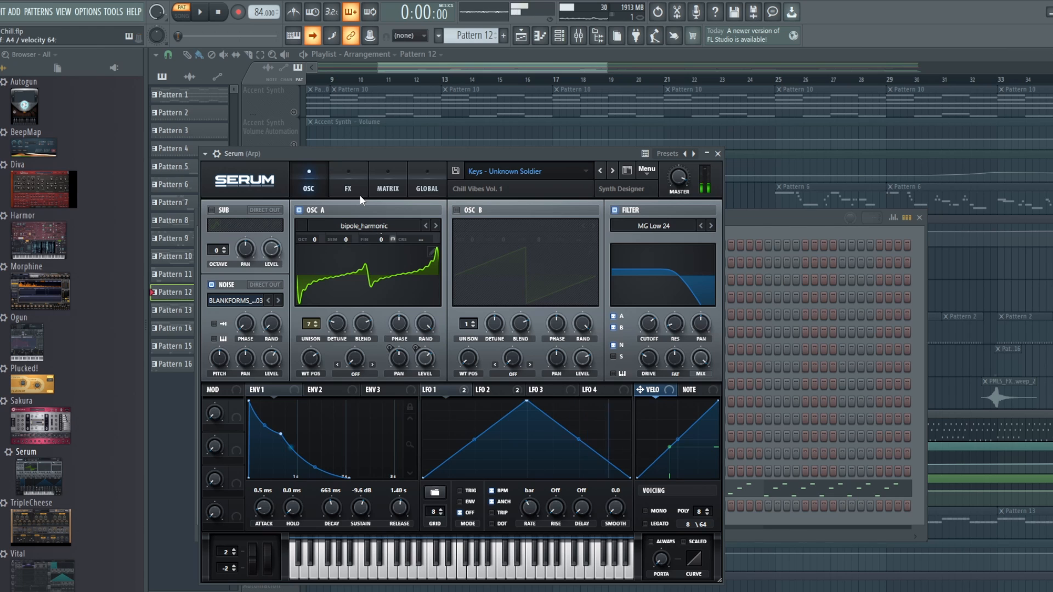
- Examine the modulation from LFO 2 and LFO 1 in the Arp's Serum patch
{"action": "left_click", "coordinate": [485, 389]}
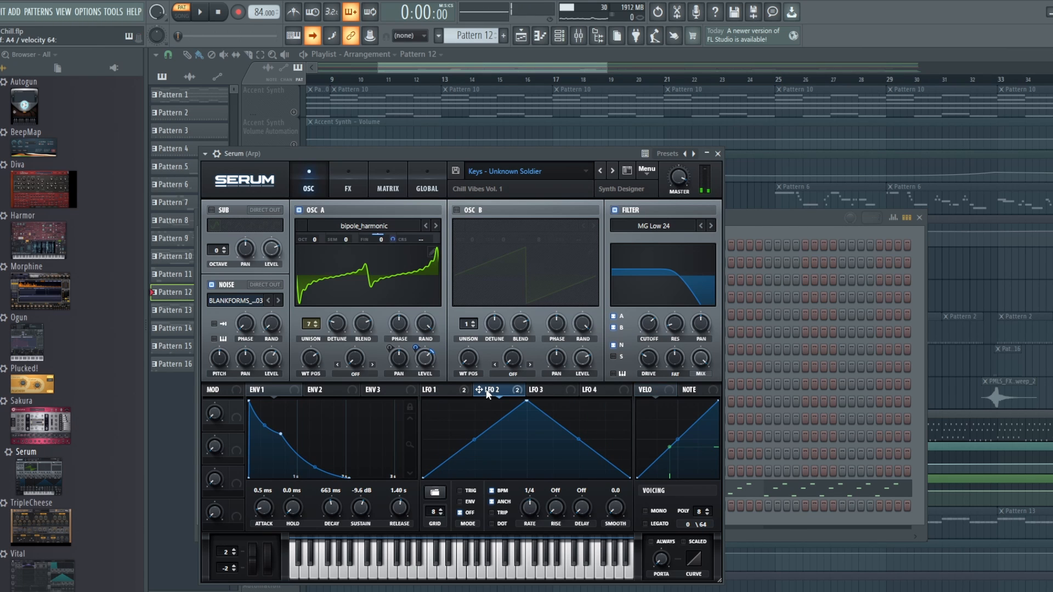
{"action": "right_click", "coordinate": [440, 397]}
{"action": "left_click", "coordinate": [441, 392]}
- Try the Serum reverb mix at 31%, restore its previous level, review the effects chain, and return to the oscillator page
{"action": "left_click", "coordinate": [349, 180]}
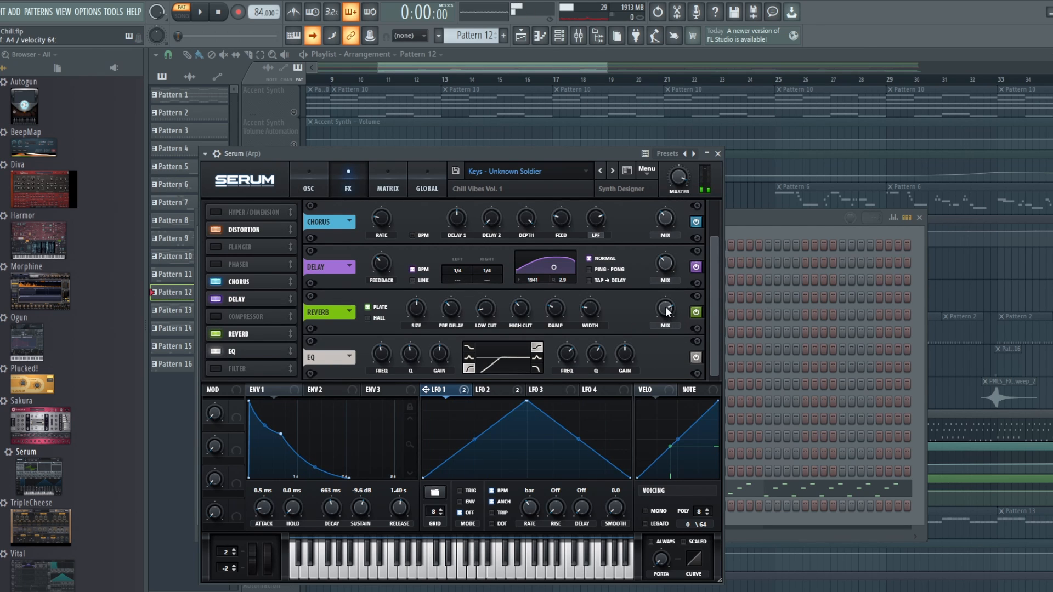
{"action": "left_click_drag", "start_coordinate": [665, 311], "coordinate": [664, 368]}
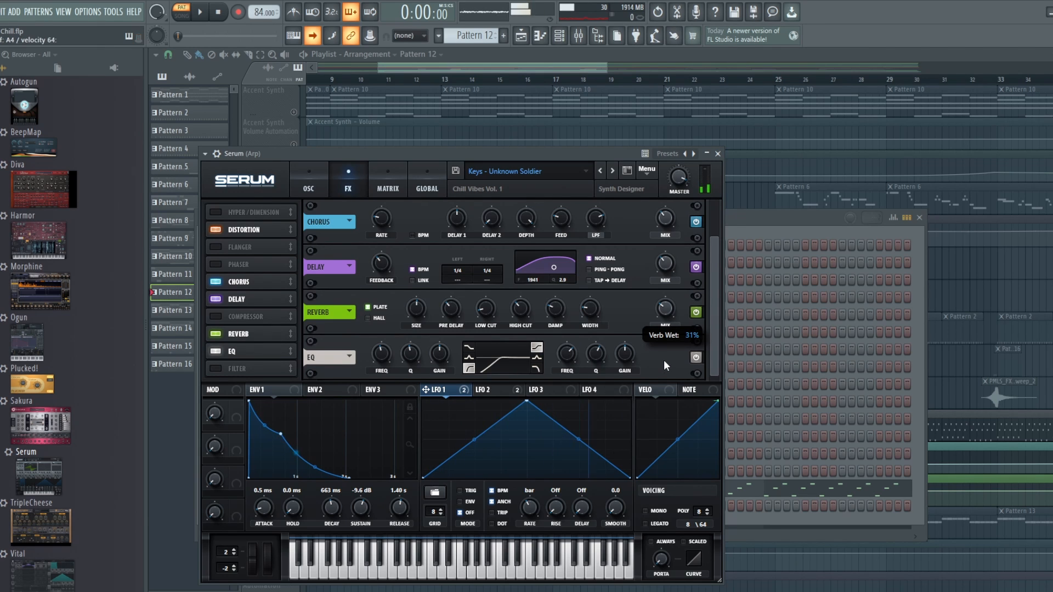
{"action": "left_click_drag", "start_coordinate": [664, 364], "coordinate": [665, 312]}
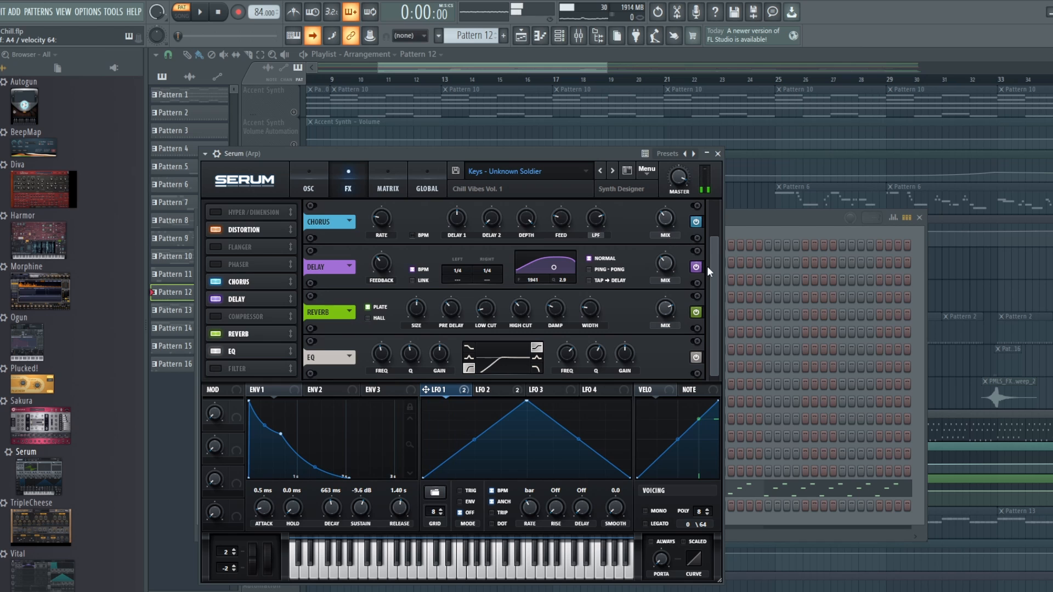
{"action": "scroll", "coordinate": [715, 235], "scroll_direction": "up", "scroll_amount": 2}
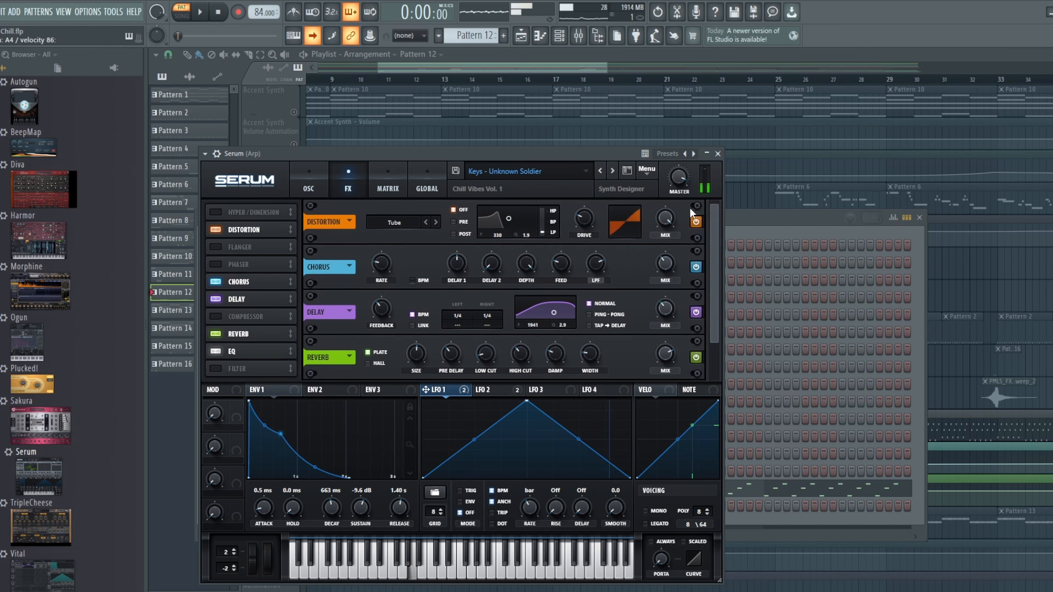
{"action": "left_click", "coordinate": [308, 187]}
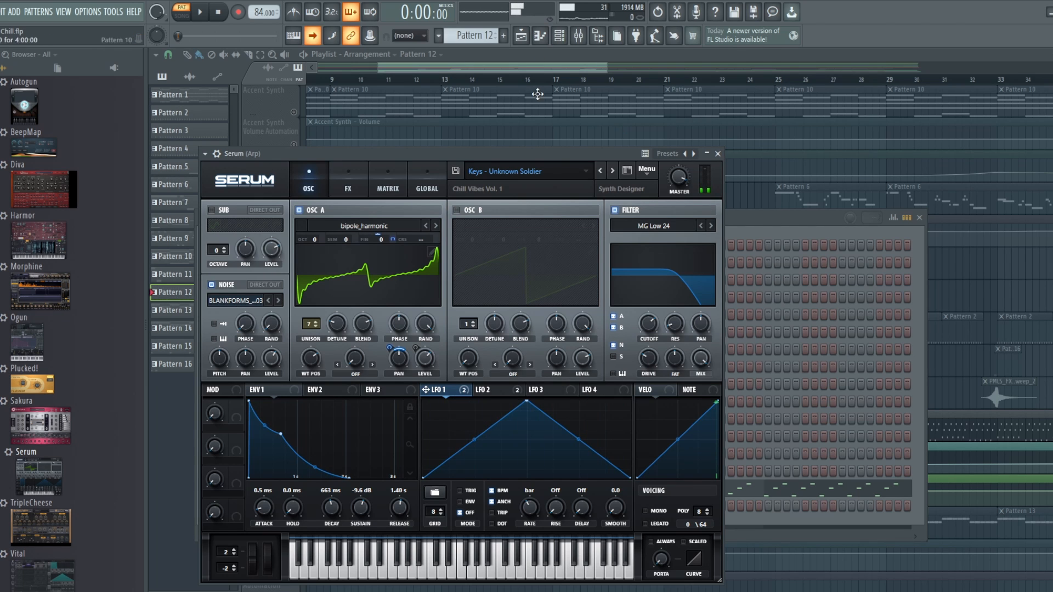
- Return to the playlist, play Pattern 12 on its own again, and stop
{"action": "left_click", "coordinate": [540, 62]}
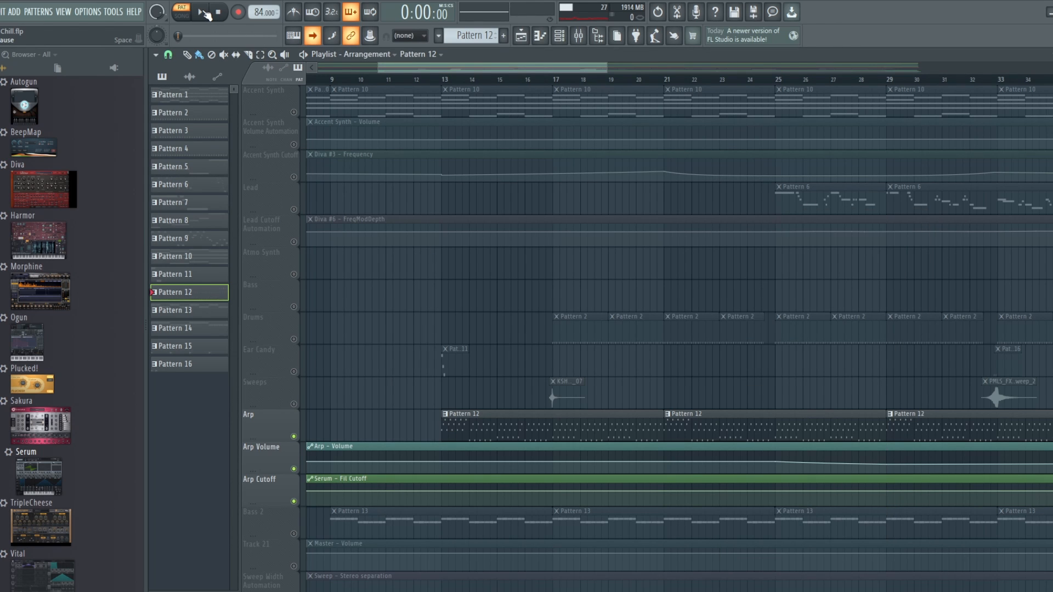
{"action": "left_click", "coordinate": [204, 12]}
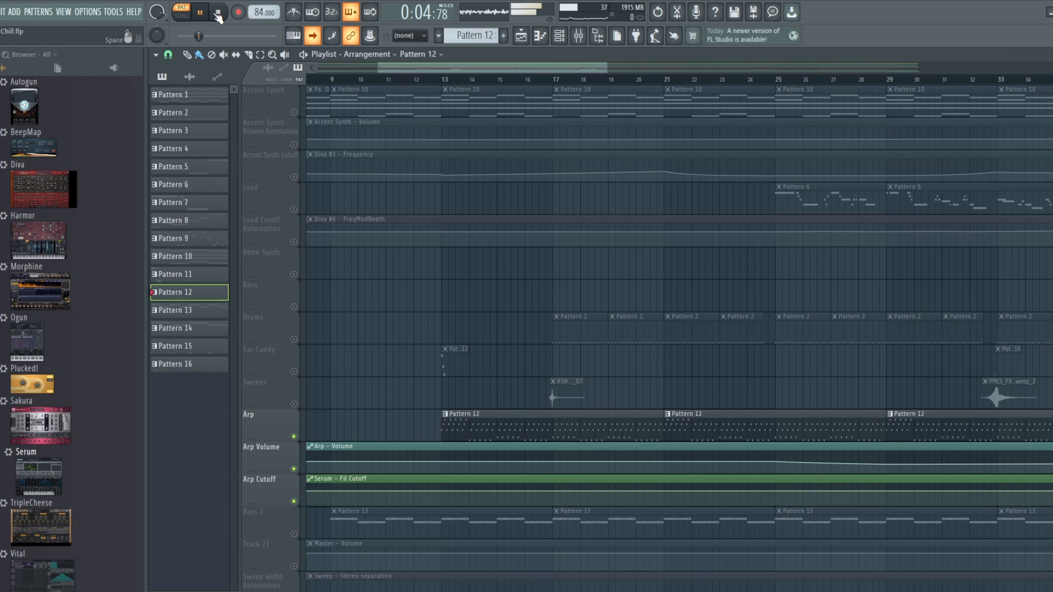
{"action": "left_click", "coordinate": [218, 13]}
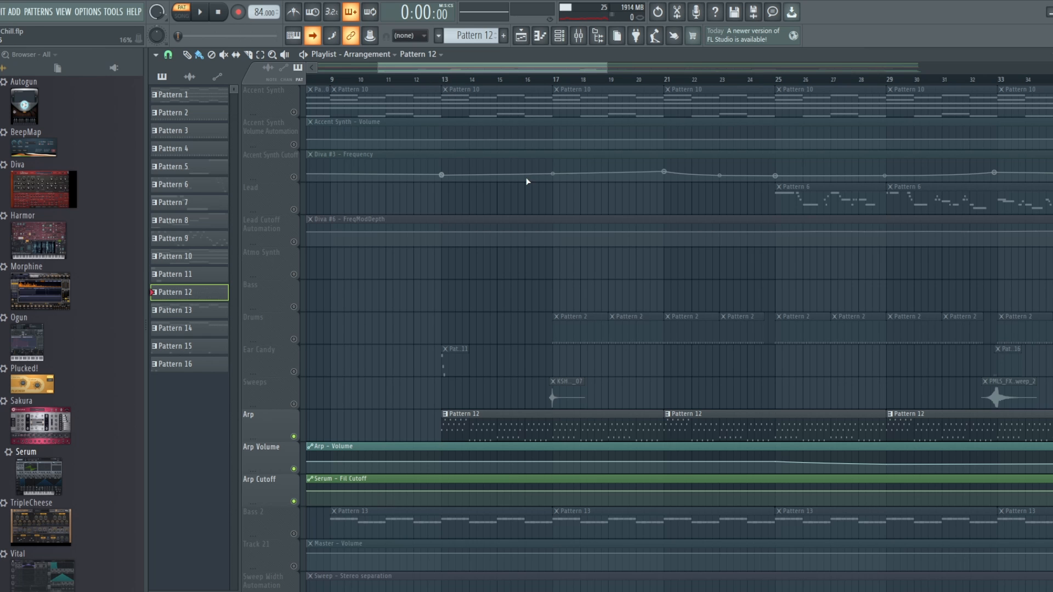
- Unsolo the Arp tracks so every playlist track is active, and review the arrangement's track list
{"action": "scroll", "coordinate": [526, 181], "scroll_direction": "up", "scroll_amount": 4}
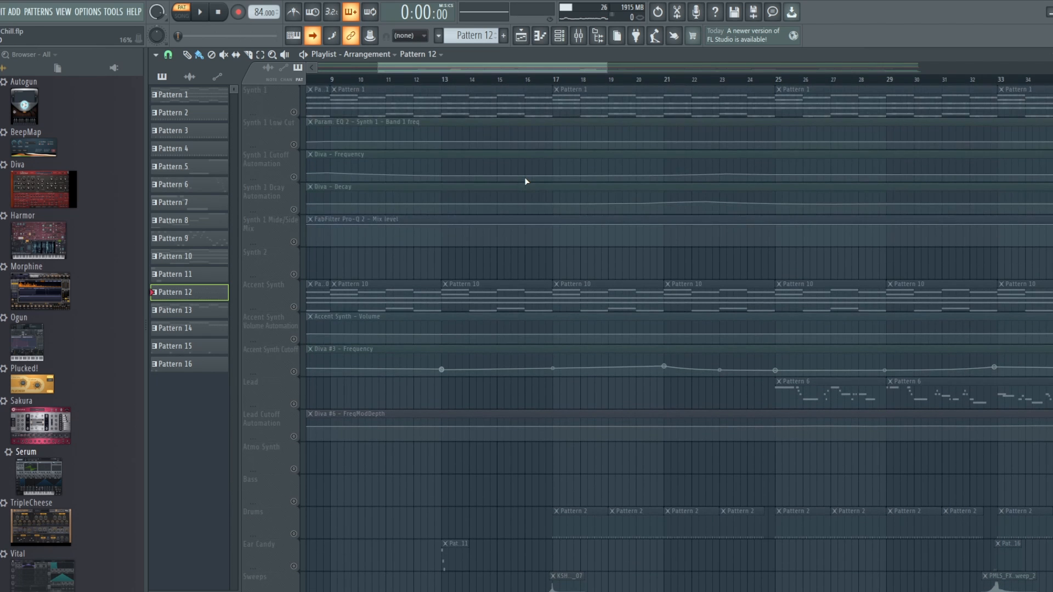
{"action": "scroll", "coordinate": [524, 176], "scroll_direction": "down", "scroll_amount": 4}
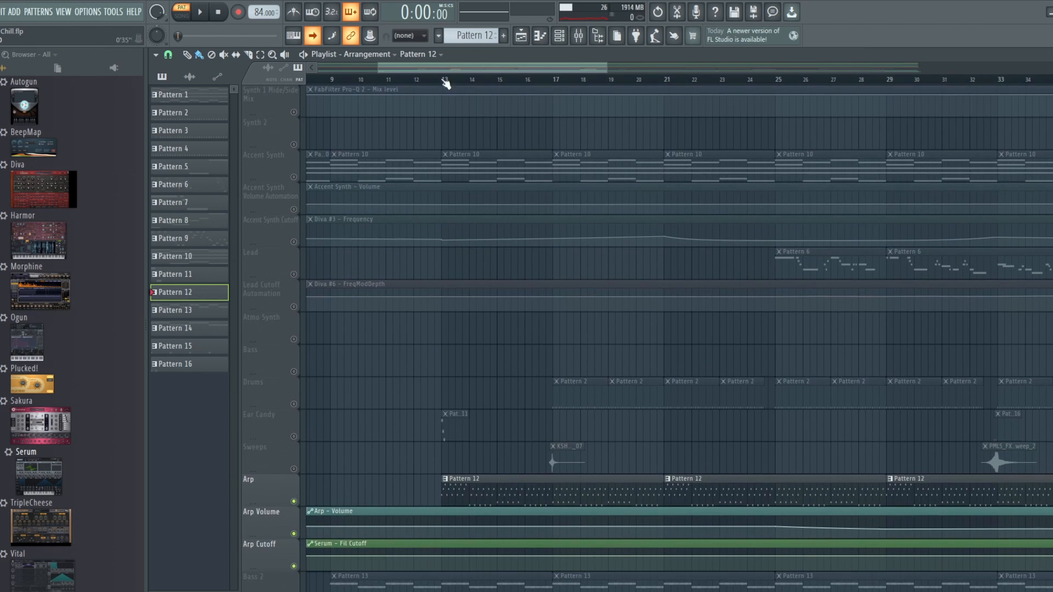
{"action": "right_click", "coordinate": [300, 116]}
{"action": "right_click", "coordinate": [299, 116]}
{"action": "scroll", "coordinate": [604, 225], "scroll_direction": "down", "scroll_amount": 3}
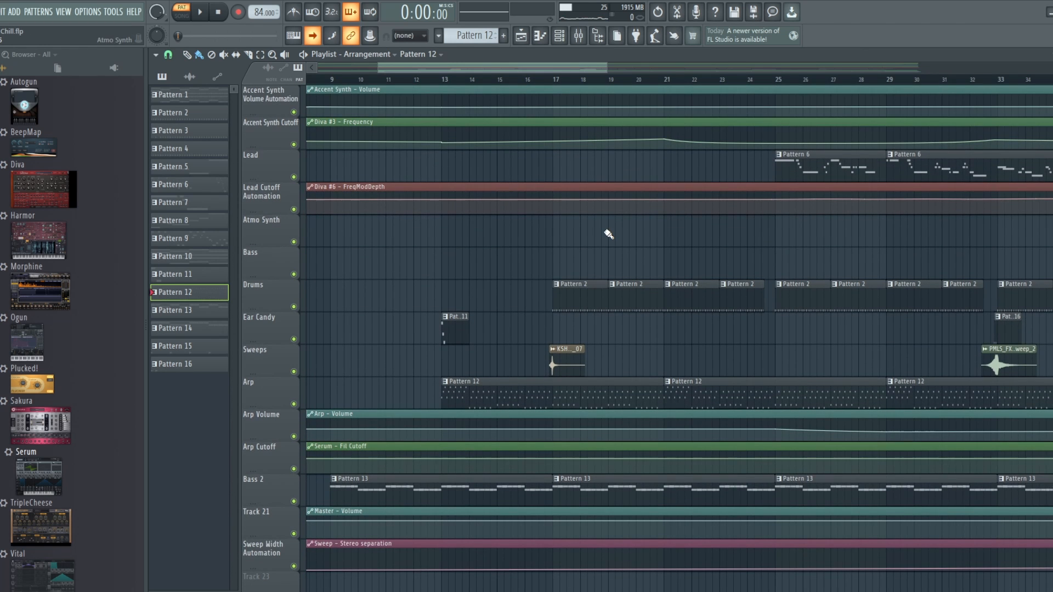
{"action": "scroll", "coordinate": [609, 233], "scroll_direction": "down", "scroll_amount": 2}
{"action": "scroll", "coordinate": [608, 233], "scroll_direction": "up", "scroll_amount": 6}
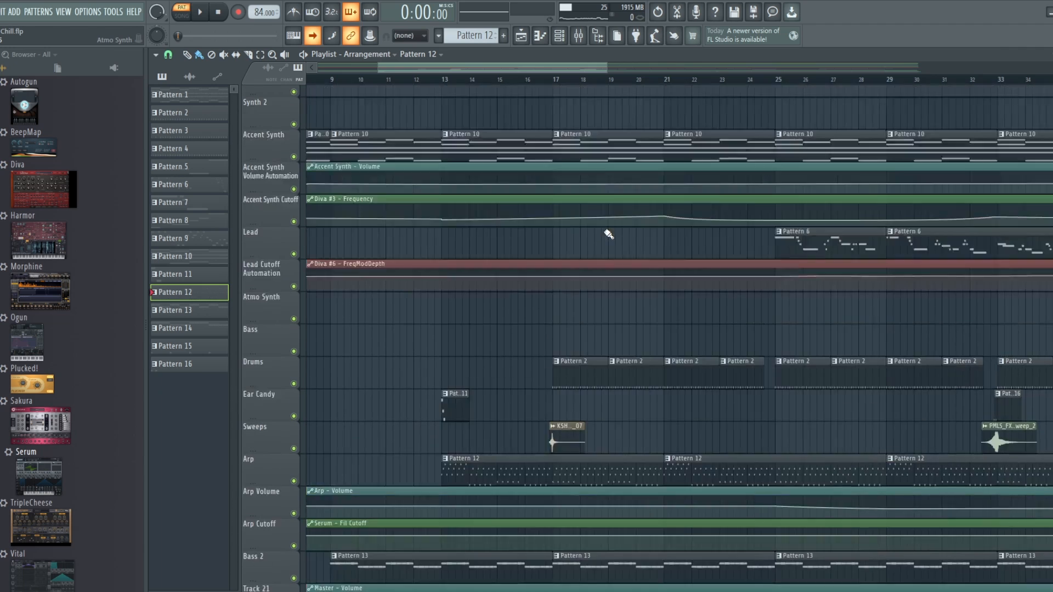
- Switch playback to song mode, play the full arrangement from bar 13, and stop
{"action": "left_click", "coordinate": [442, 80]}
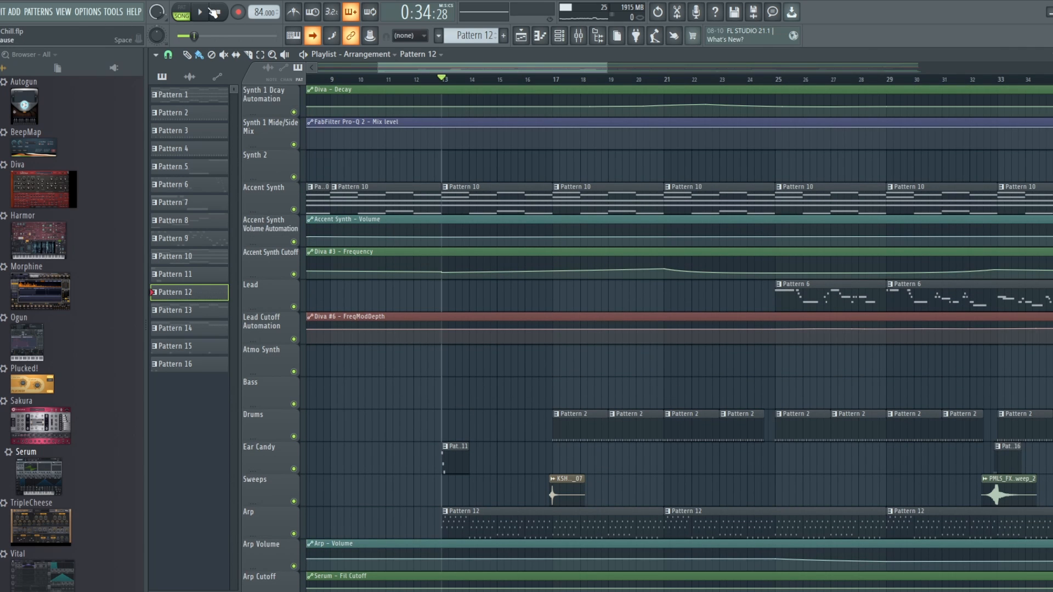
{"action": "left_click", "coordinate": [213, 11]}
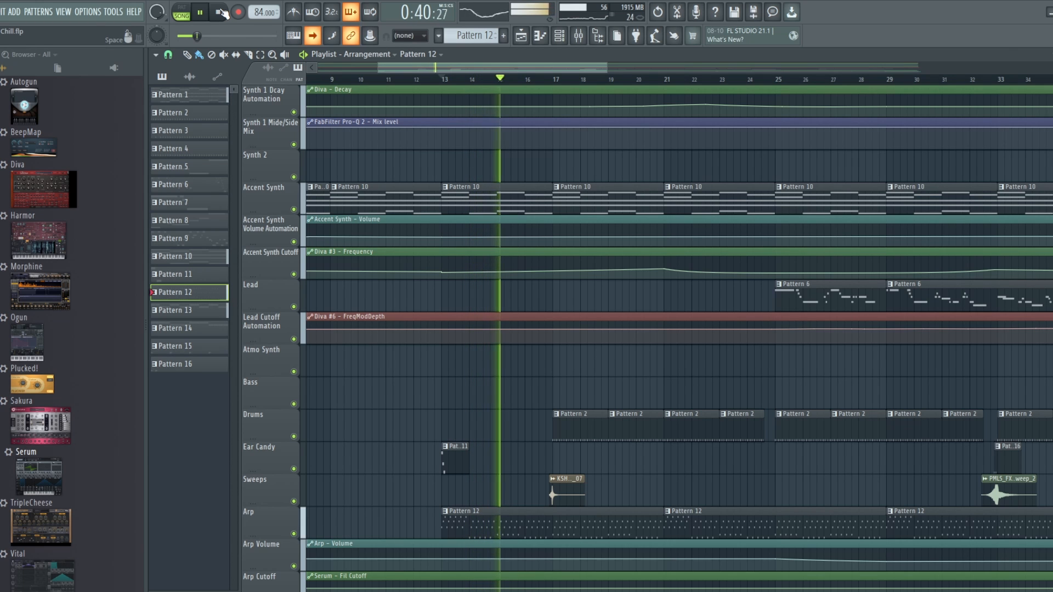
{"action": "left_click", "coordinate": [220, 12]}
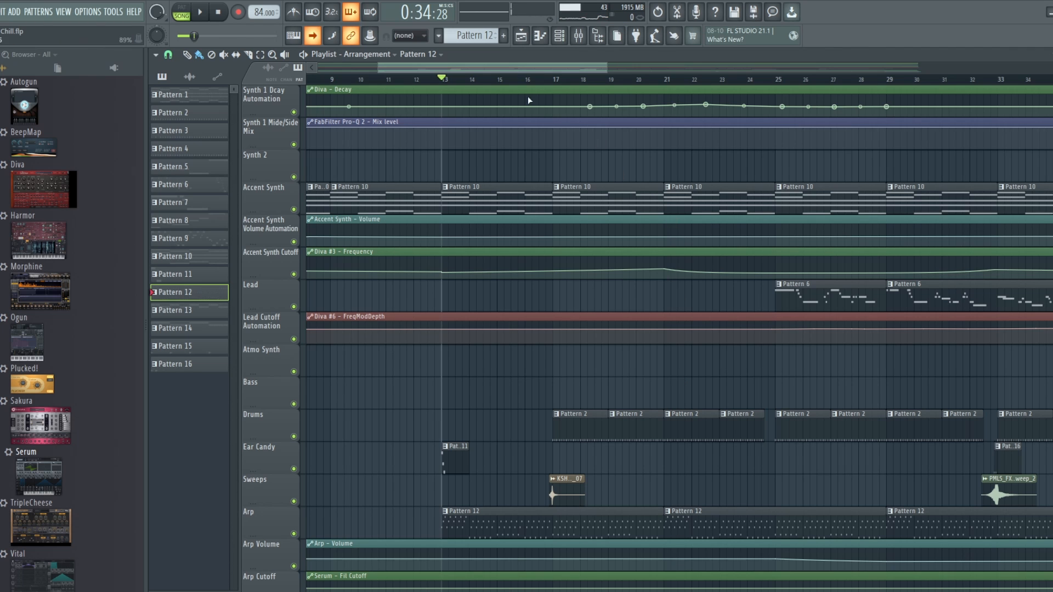
- Move the playhead to bar 17, select Pattern 2, and show its drum steps in the channel rack
{"action": "left_click", "coordinate": [555, 81]}
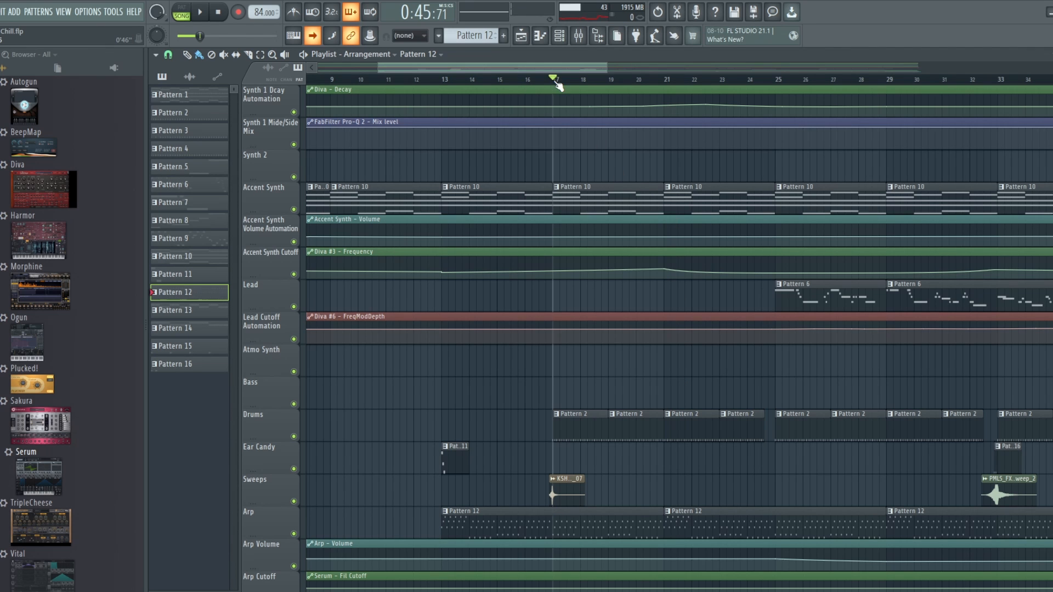
{"action": "right_click", "coordinate": [487, 40]}
{"action": "left_click", "coordinate": [496, 62]}
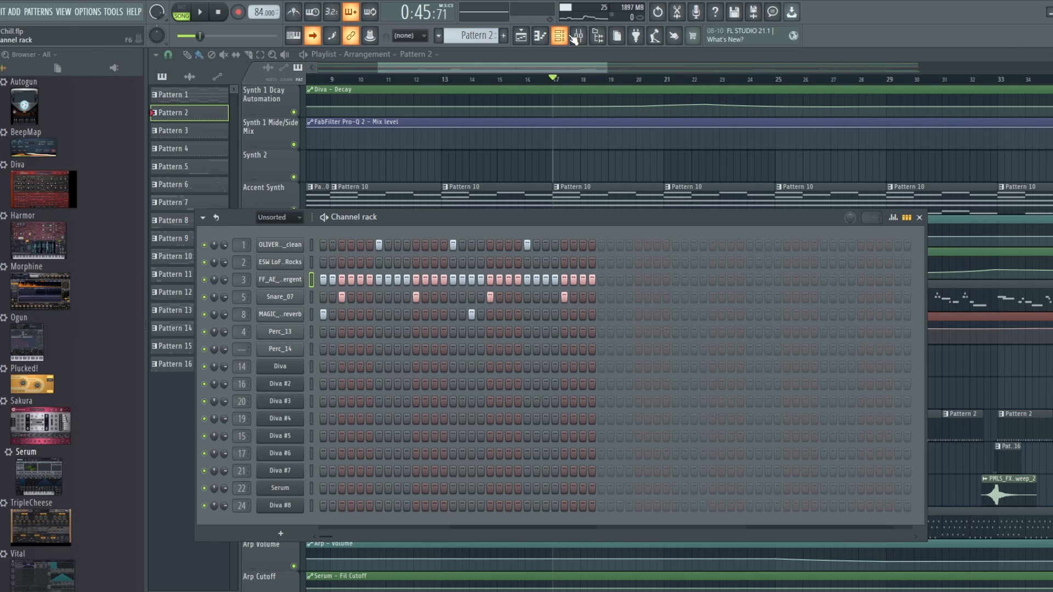
- Switch playback to pattern mode, audition the Pattern 2 drums while viewing the start of the step sequence, and stop
{"action": "left_click", "coordinate": [181, 12]}
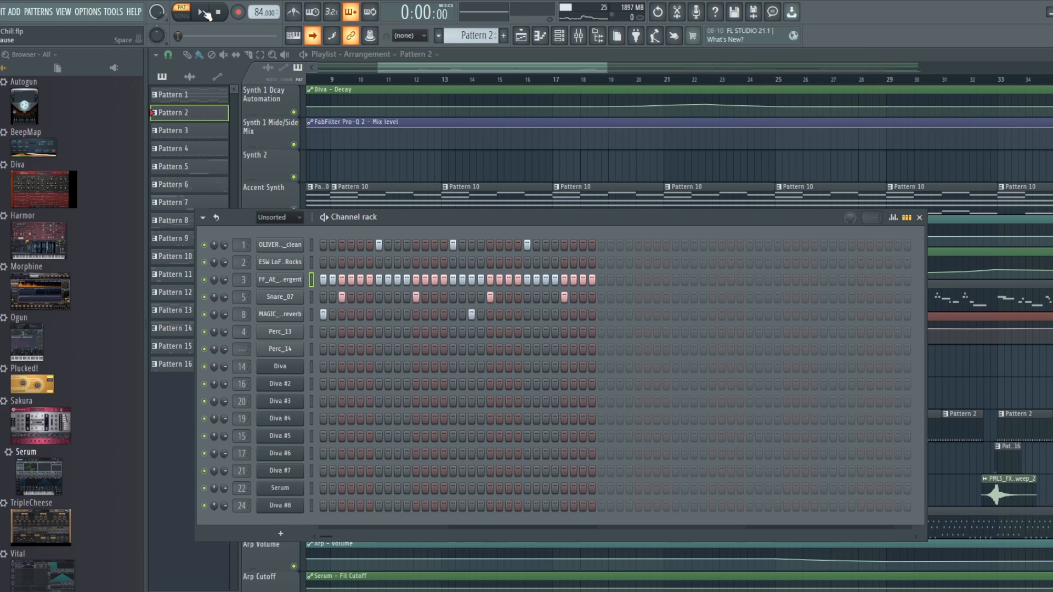
{"action": "left_click", "coordinate": [204, 12]}
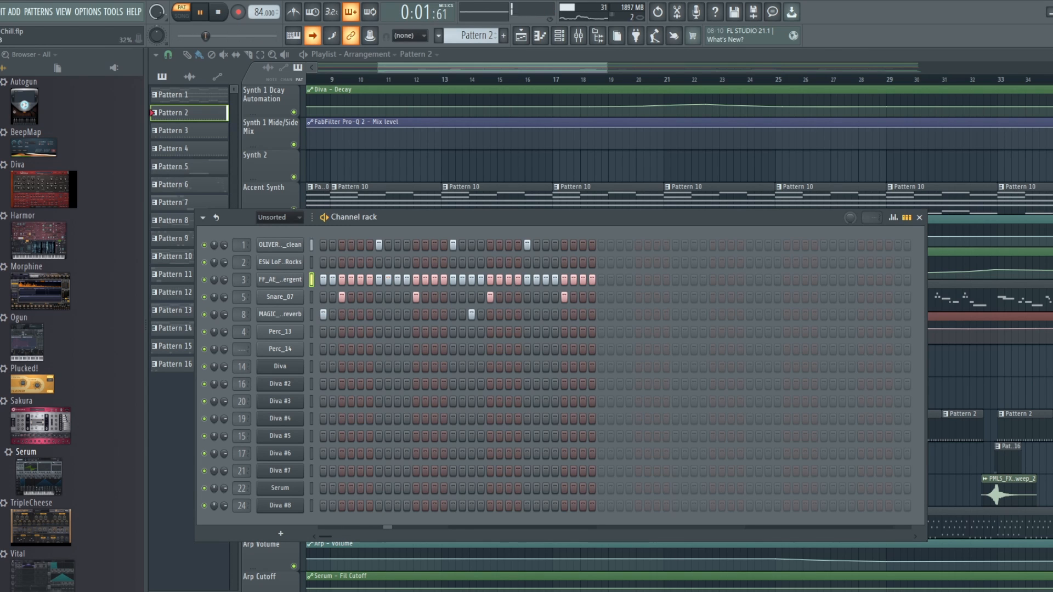
{"action": "left_click", "coordinate": [314, 537]}
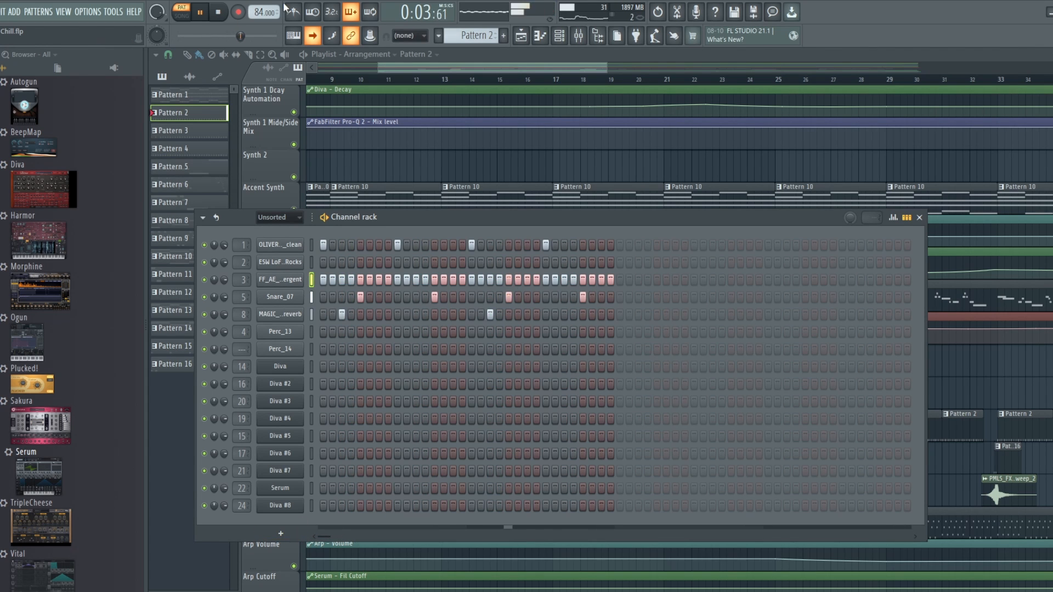
{"action": "left_click", "coordinate": [218, 12]}
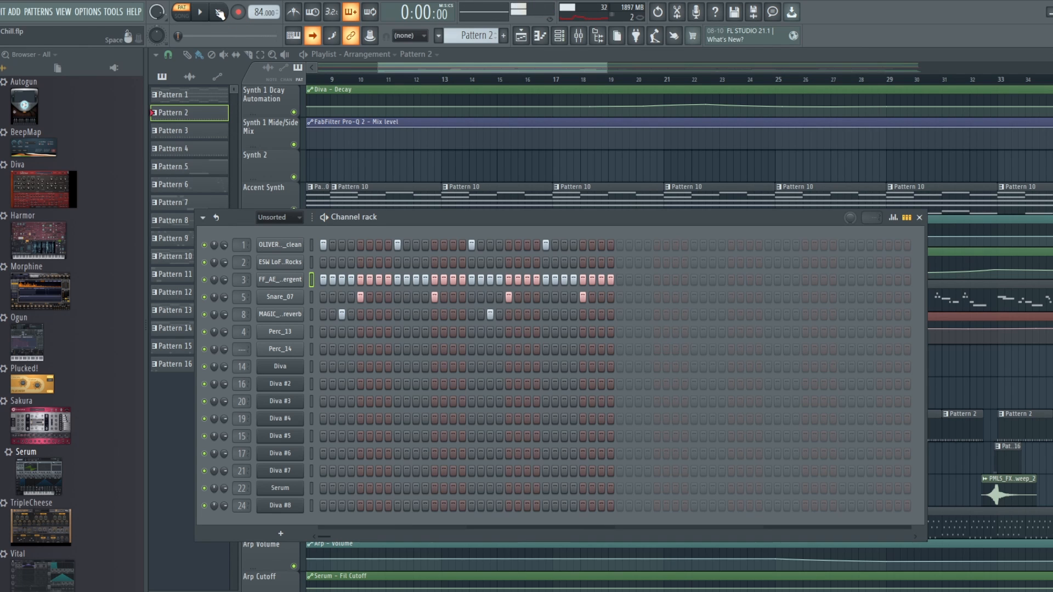
- Show the velocity graph for the FF_AE channel's steps in Pattern 2
{"action": "left_click", "coordinate": [299, 279]}
{"action": "left_click", "coordinate": [474, 108]}
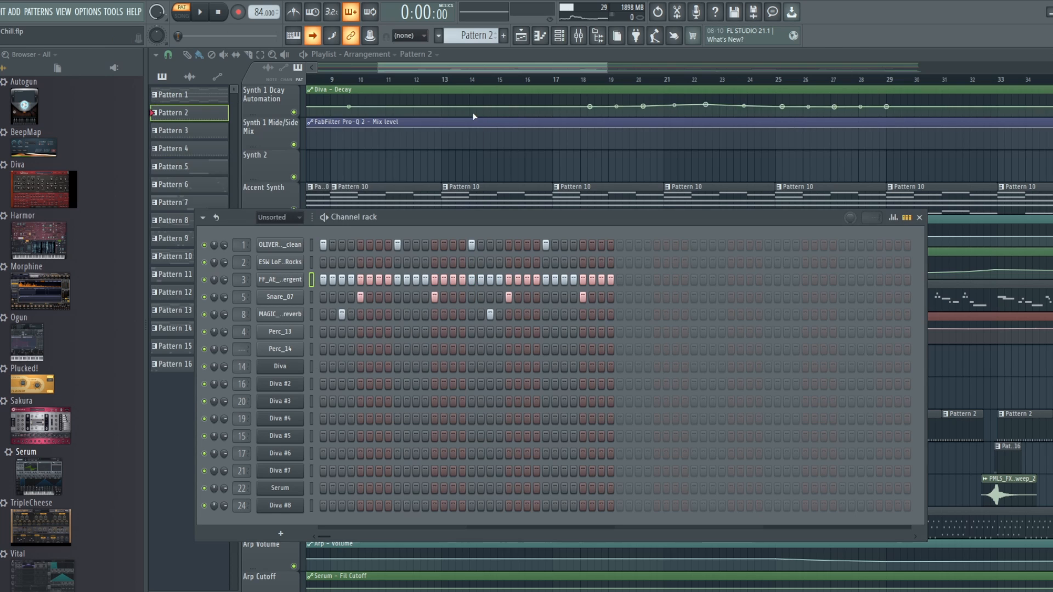
{"action": "left_click", "coordinate": [891, 217]}
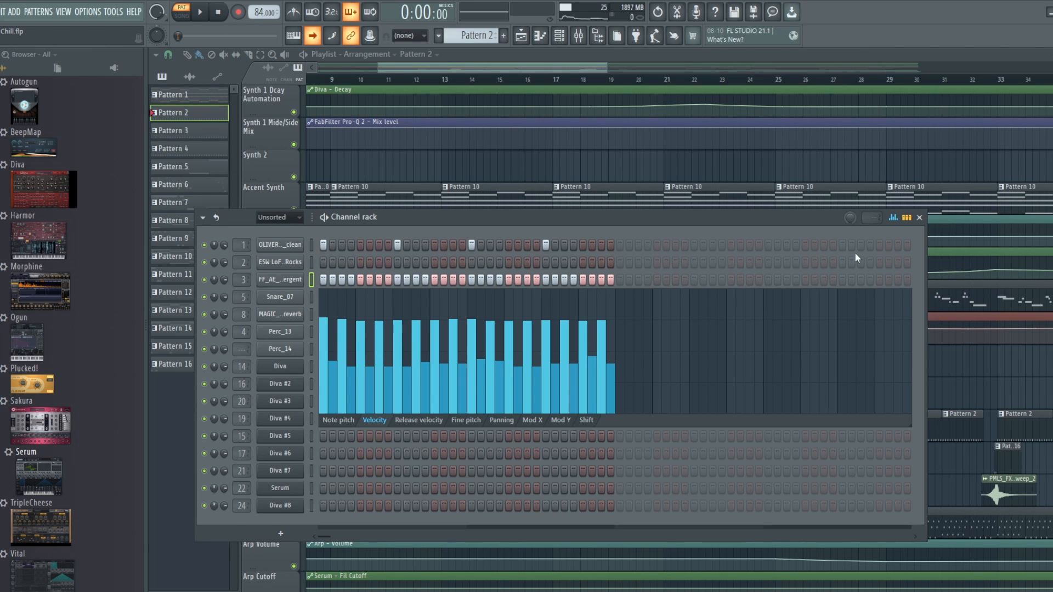
- Hide the velocity graph, audition the Snare_07 sample in its sampler, and close the sampler window
{"action": "left_click", "coordinate": [892, 218]}
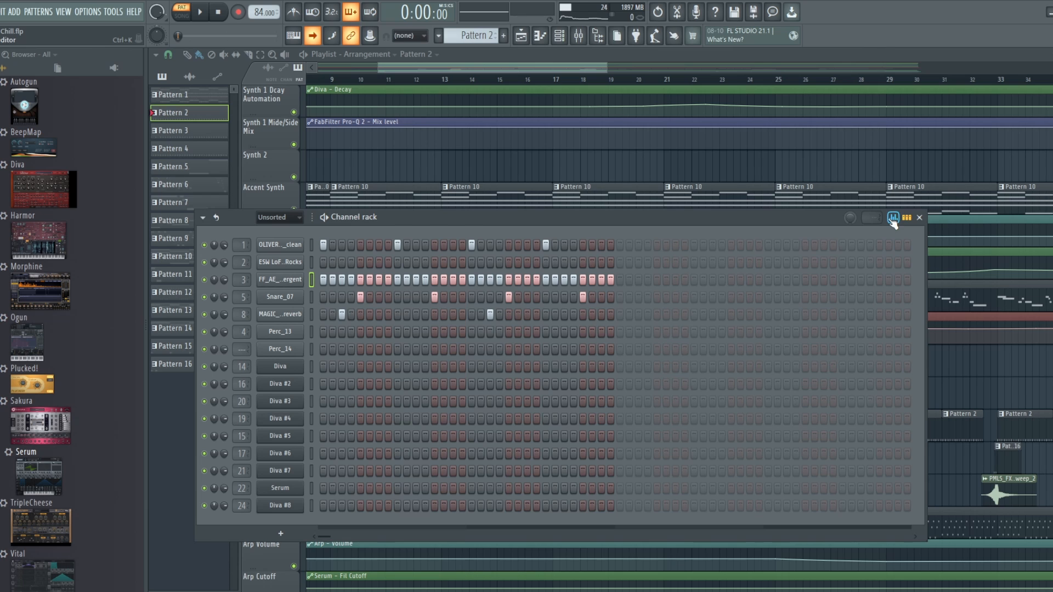
{"action": "left_click", "coordinate": [284, 301]}
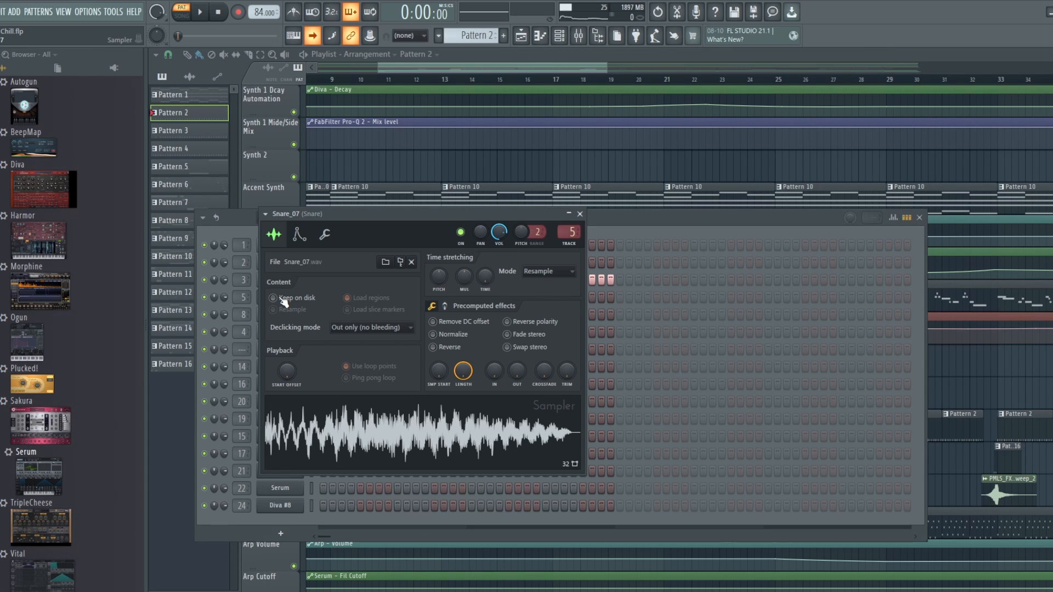
{"action": "left_click", "coordinate": [428, 445]}
{"action": "left_click", "coordinate": [579, 214]}
{"action": "left_click", "coordinate": [280, 297]}
{"action": "left_click", "coordinate": [393, 441]}
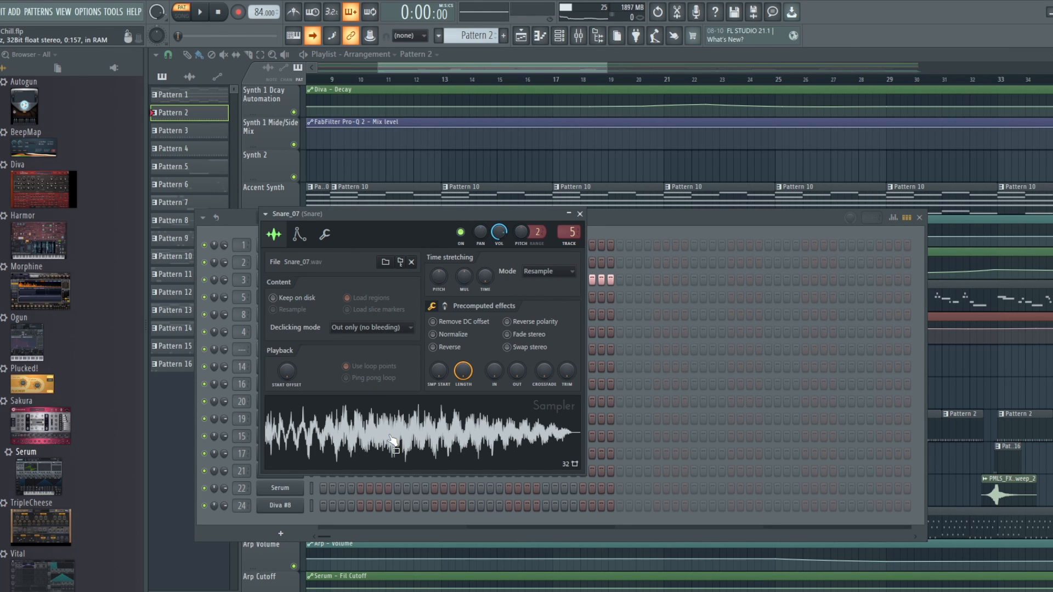
{"action": "left_click", "coordinate": [578, 214]}
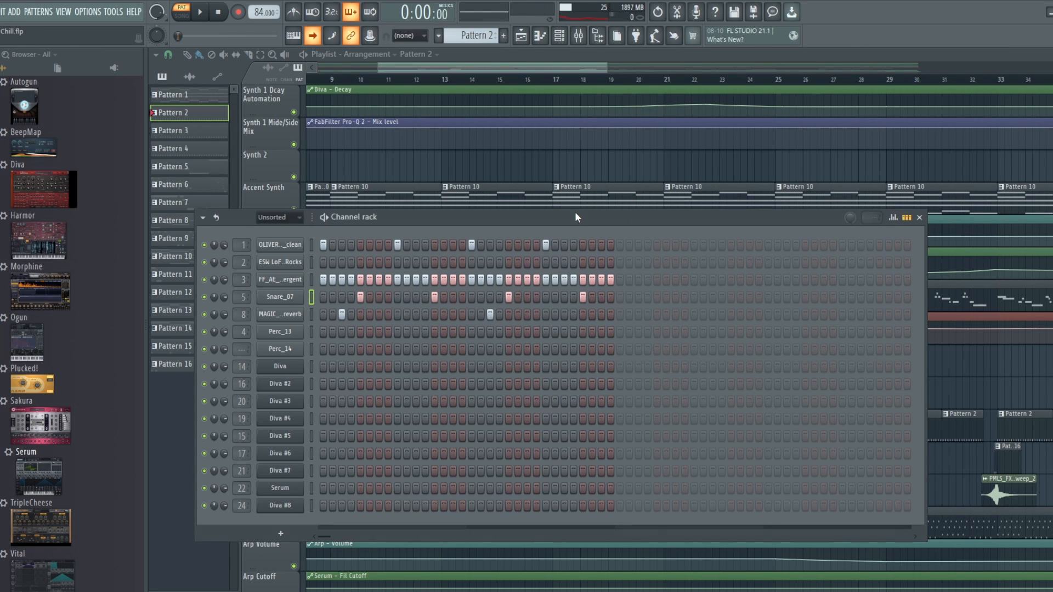
- Show the MAGIC_SWORD woodblock percussion sample, and audition the OLIVER kick sample's waveform in its sampler
{"action": "left_click", "coordinate": [279, 317]}
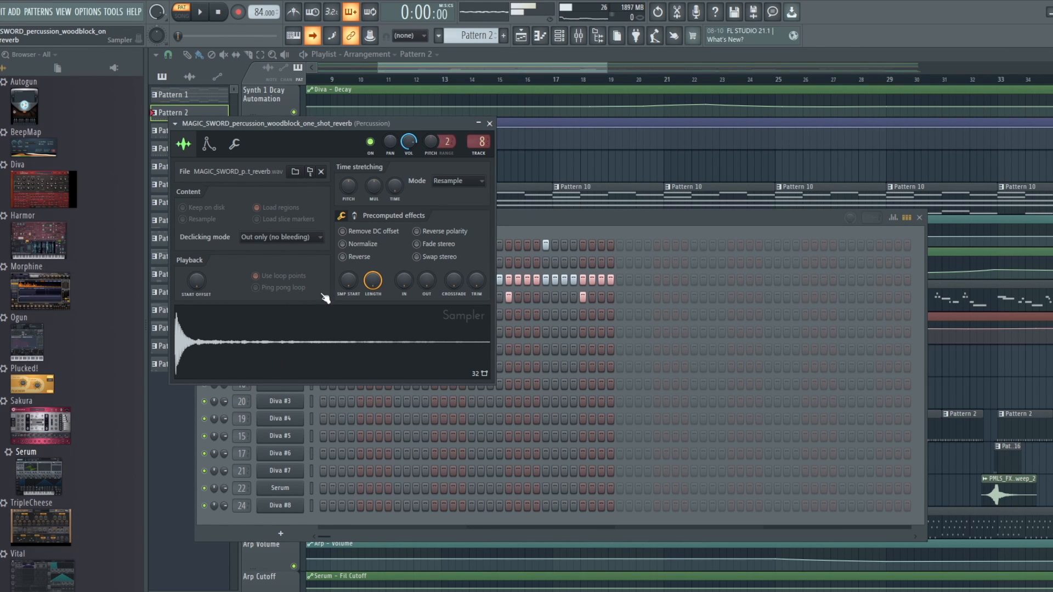
{"action": "left_click", "coordinate": [489, 124]}
{"action": "left_click", "coordinate": [296, 245]}
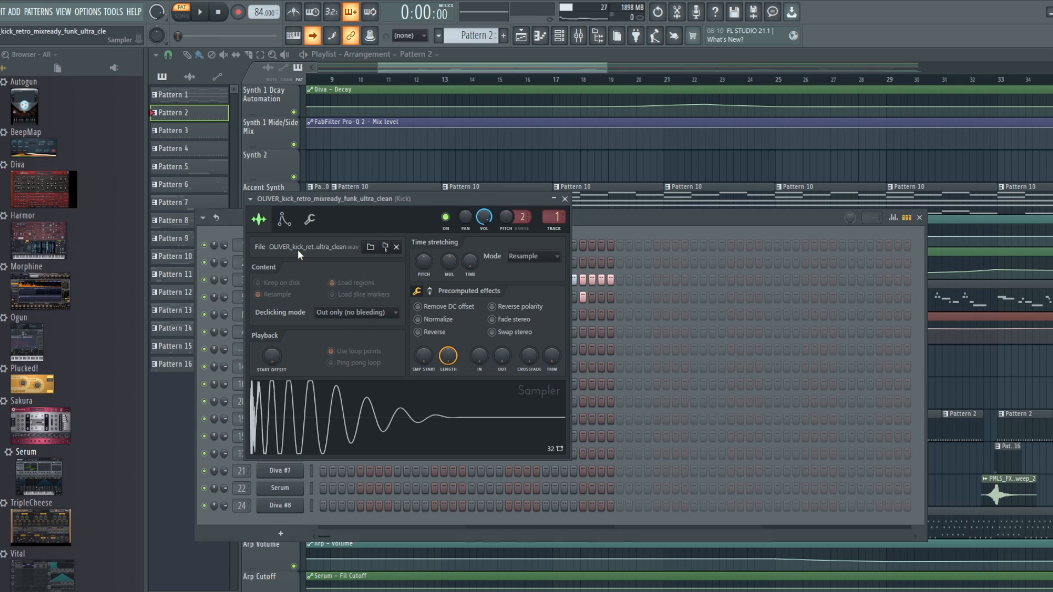
{"action": "left_click", "coordinate": [340, 434]}
{"action": "left_click", "coordinate": [344, 408]}
{"action": "left_click", "coordinate": [342, 409]}
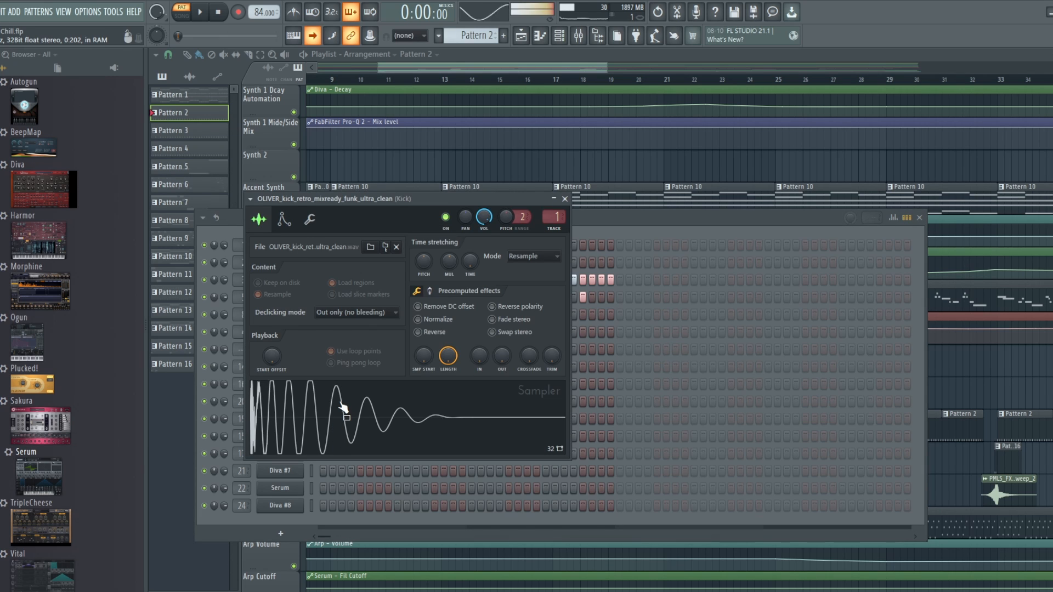
{"action": "left_click", "coordinate": [342, 409]}
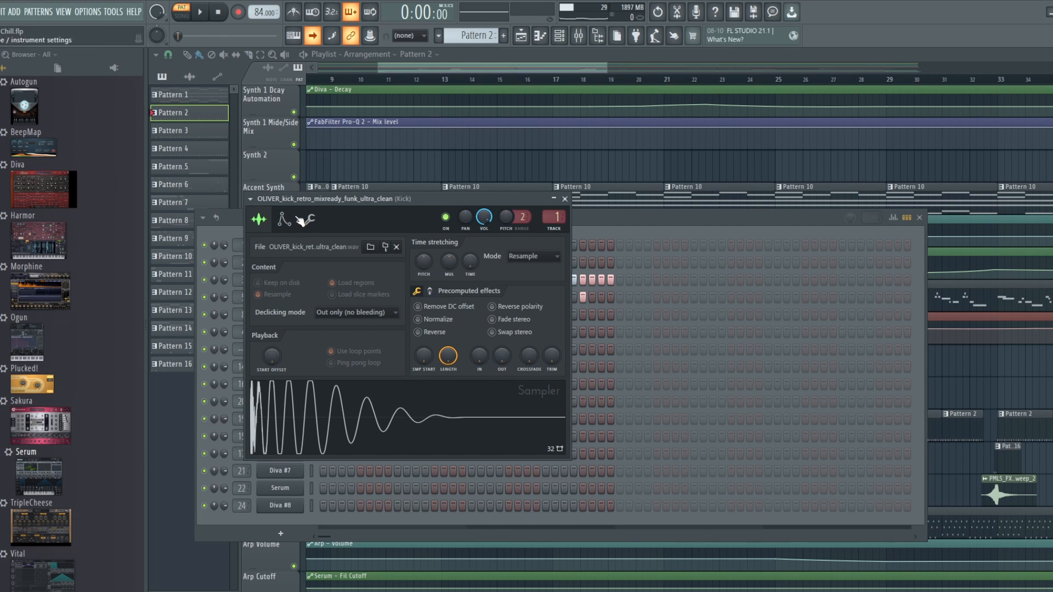
{"action": "left_click", "coordinate": [564, 199]}
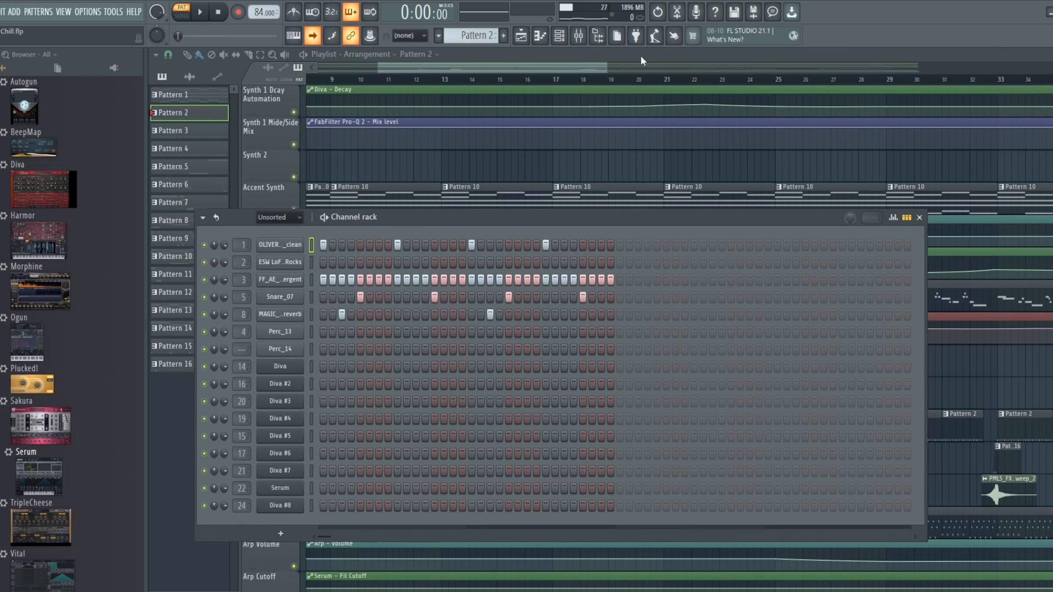
- Close the channel rack, switch to song mode, and place the playhead at bar 17 of the arrangement
{"action": "key", "text": "F6"}
{"action": "left_click_drag", "start_coordinate": [582, 63], "coordinate": [610, 69]}
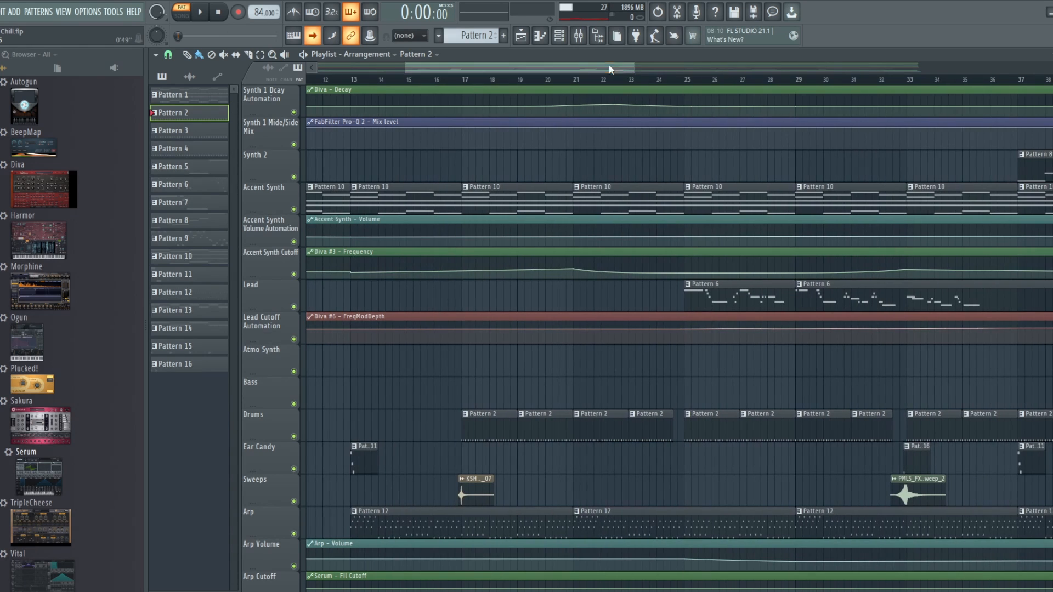
{"action": "left_click", "coordinate": [465, 86]}
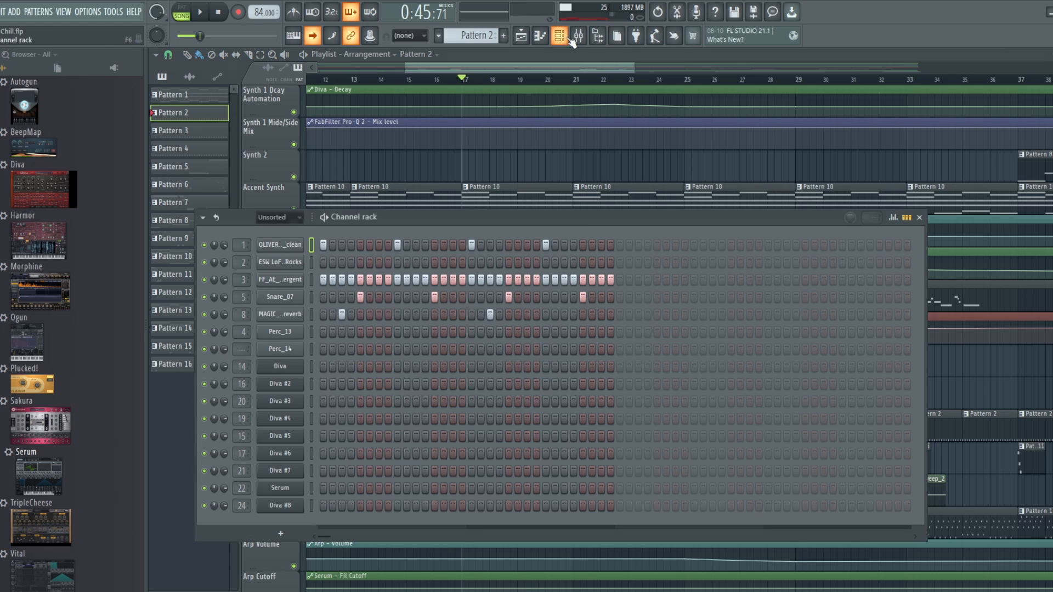
- Inspect the effect chains and Fruity parametric EQ 2 curves on the Snare and Hat mixer tracks
{"action": "left_click", "coordinate": [560, 36]}
{"action": "left_click", "coordinate": [582, 38]}
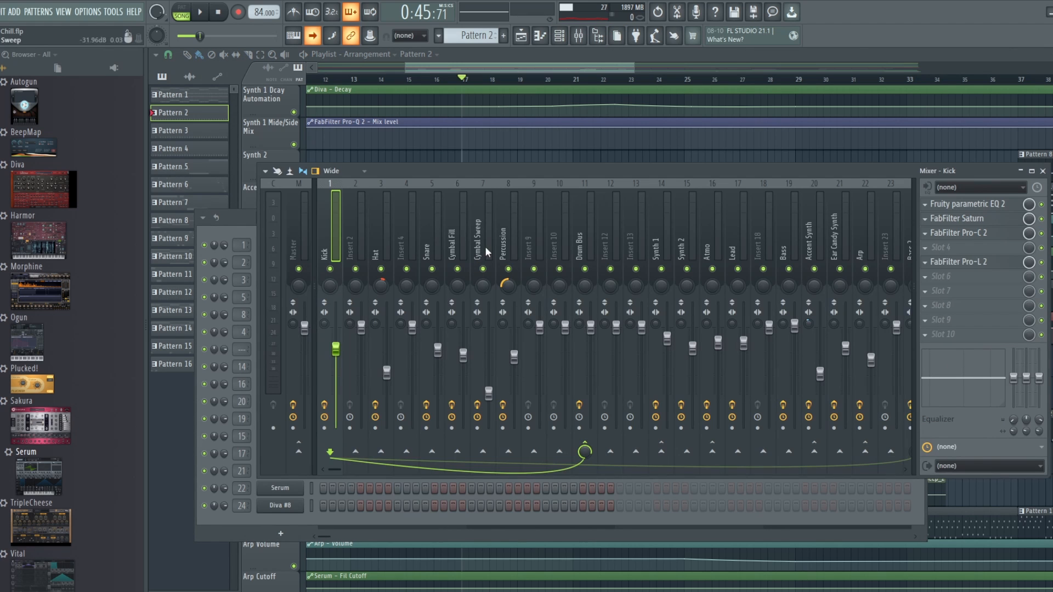
{"action": "left_click", "coordinate": [585, 239]}
{"action": "double_click", "coordinate": [428, 247]}
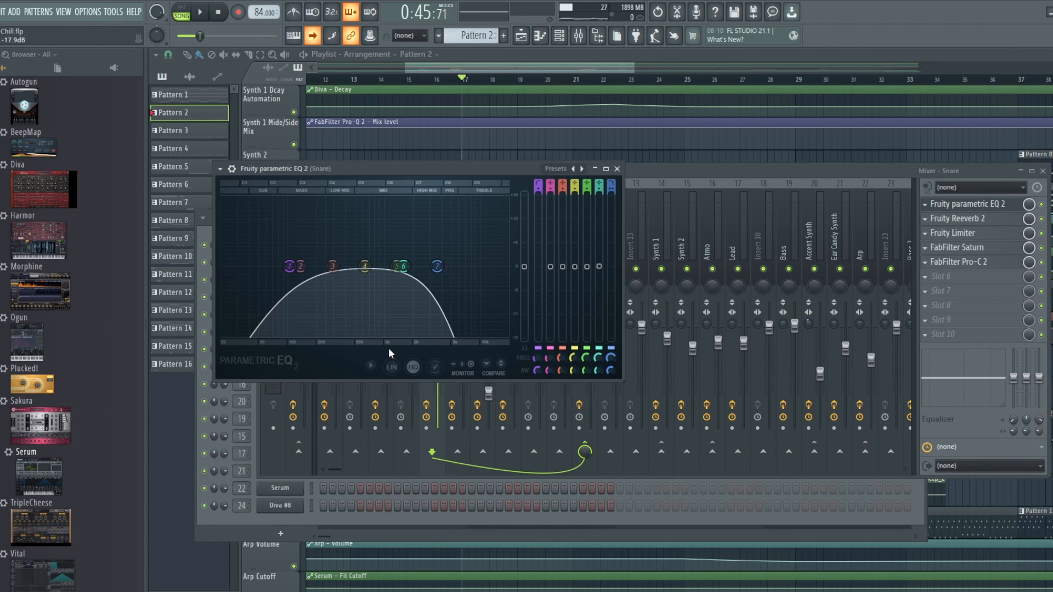
{"action": "left_click", "coordinate": [666, 174]}
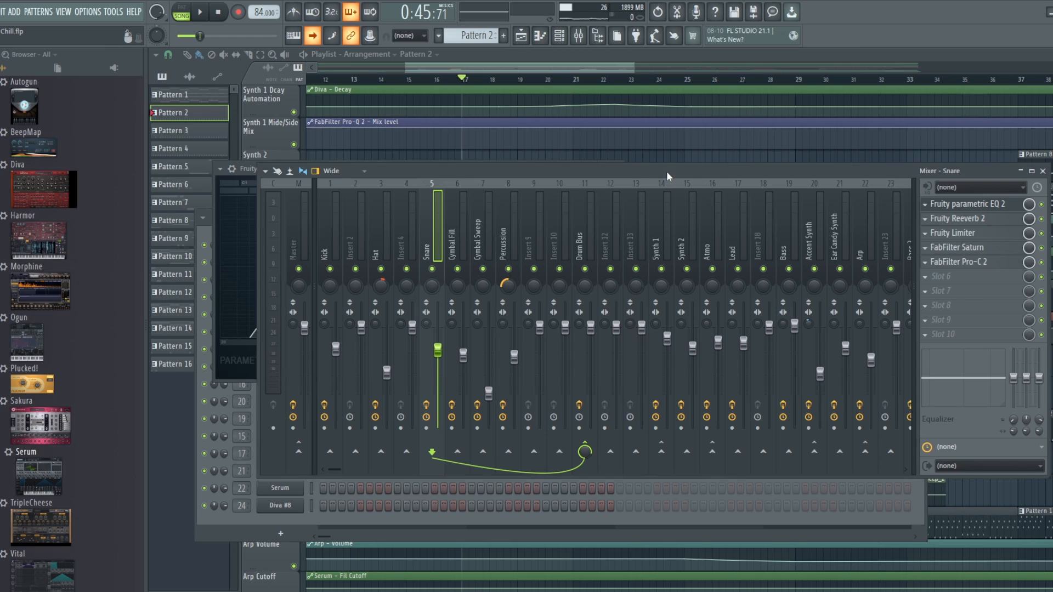
{"action": "double_click", "coordinate": [385, 247]}
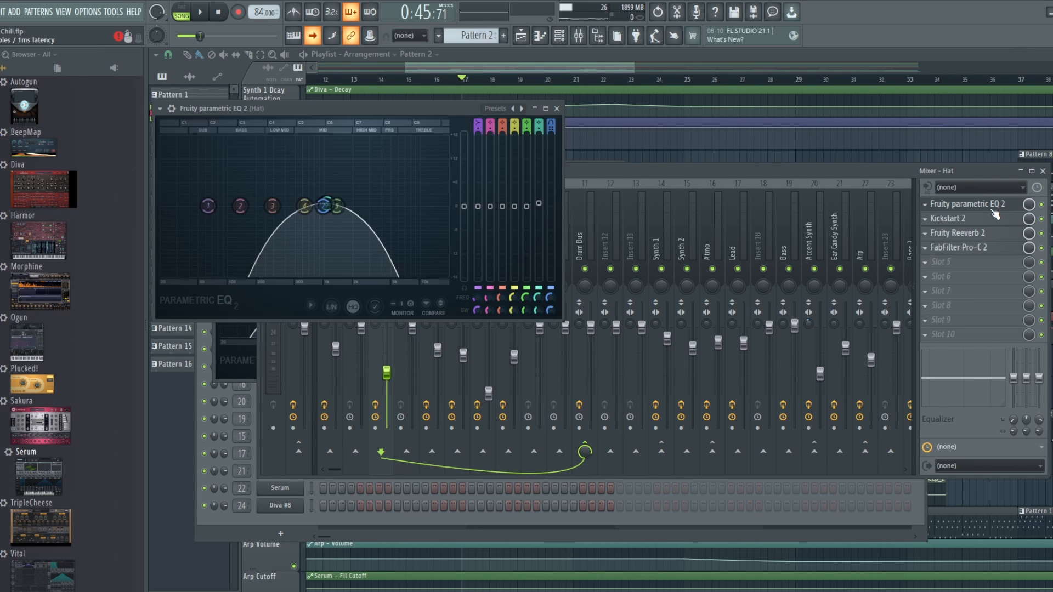
{"action": "left_click", "coordinate": [662, 174]}
- Return to the playlist and move the playhead to bar 25, where the Lead clips begin
{"action": "left_click", "coordinate": [600, 69]}
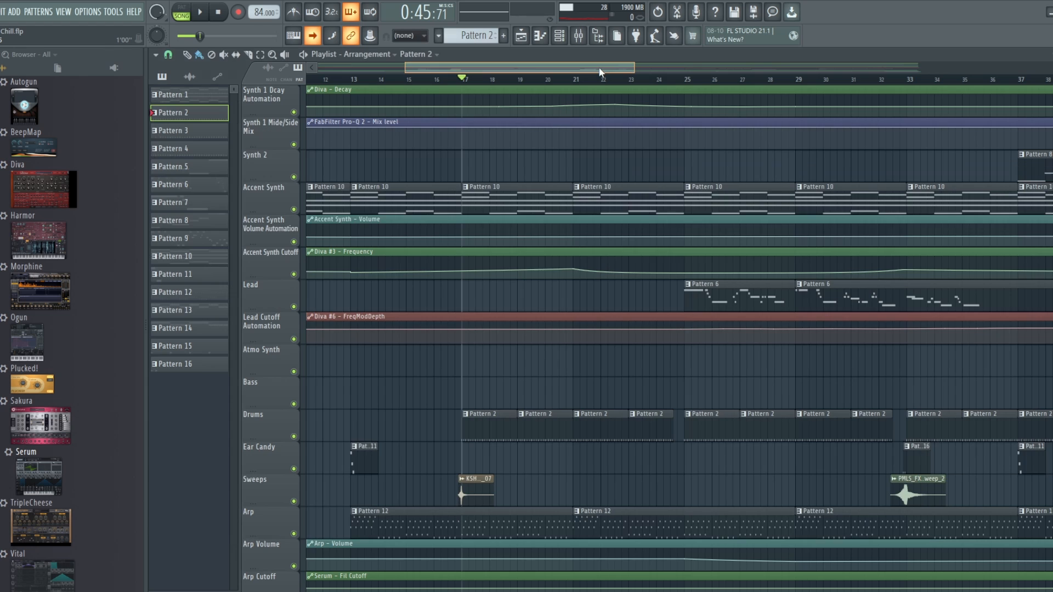
{"action": "left_click_drag", "start_coordinate": [600, 72], "coordinate": [627, 81]}
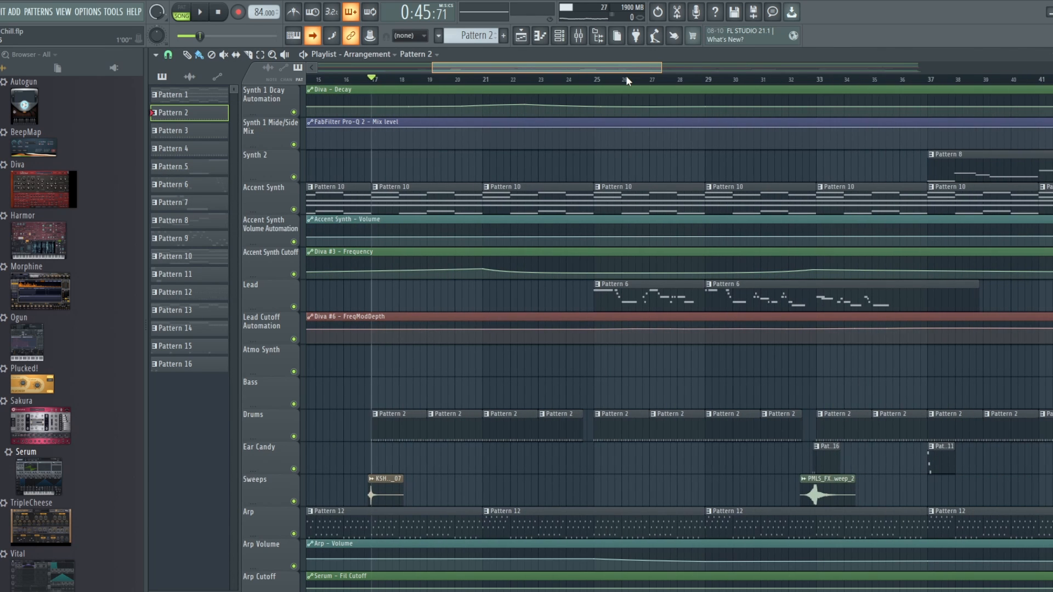
{"action": "left_click", "coordinate": [595, 80]}
{"action": "left_click_drag", "start_coordinate": [601, 70], "coordinate": [657, 70]}
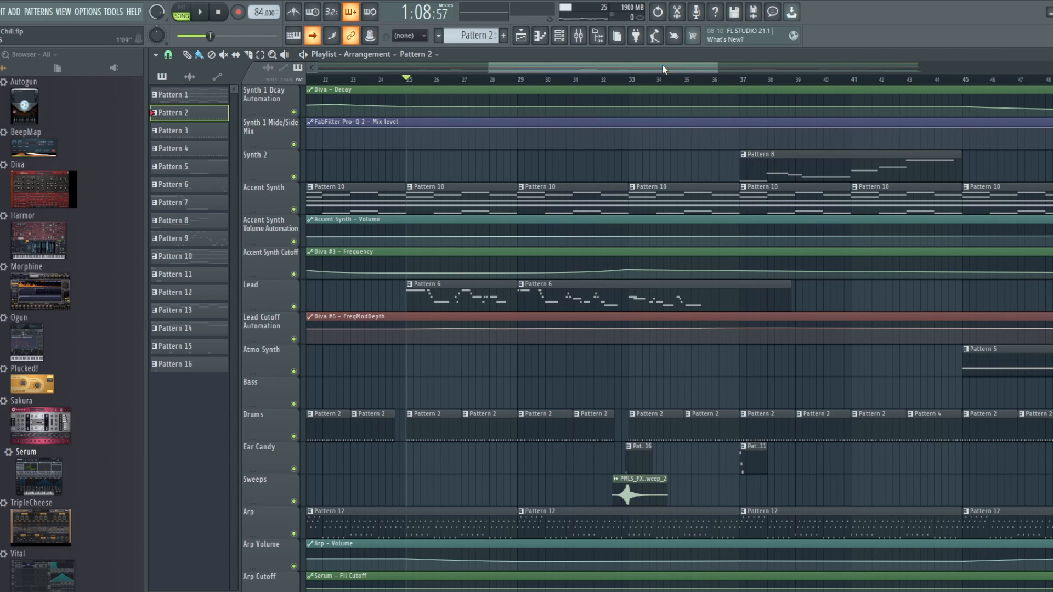
- Play the arrangement from bar 25 while viewing all its tracks from Synth 1 to Sweep Width Automation, and stop
{"action": "left_click", "coordinate": [200, 13]}
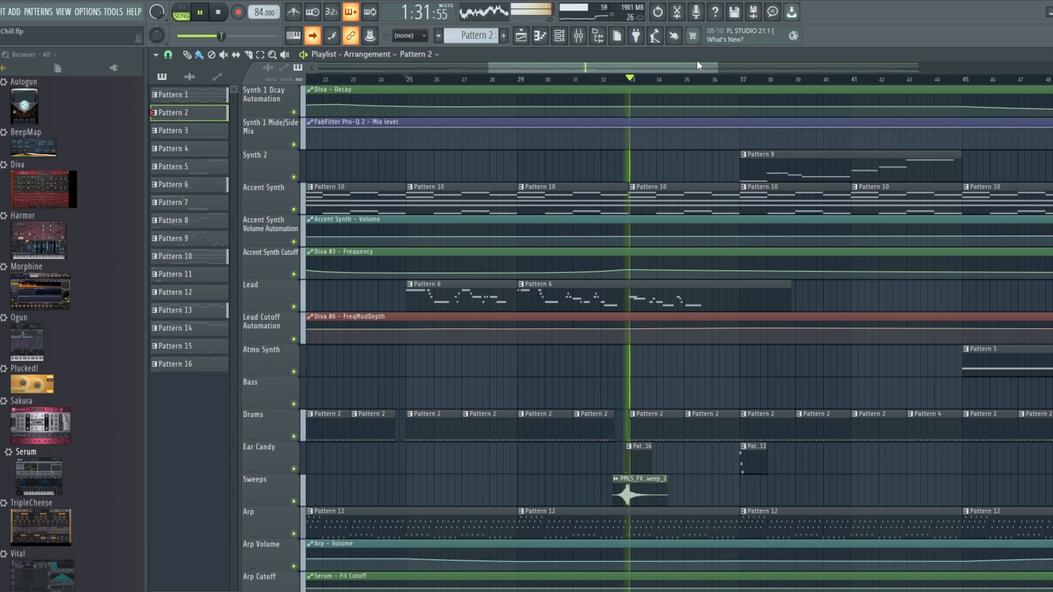
{"action": "left_click_drag", "start_coordinate": [703, 68], "coordinate": [759, 64]}
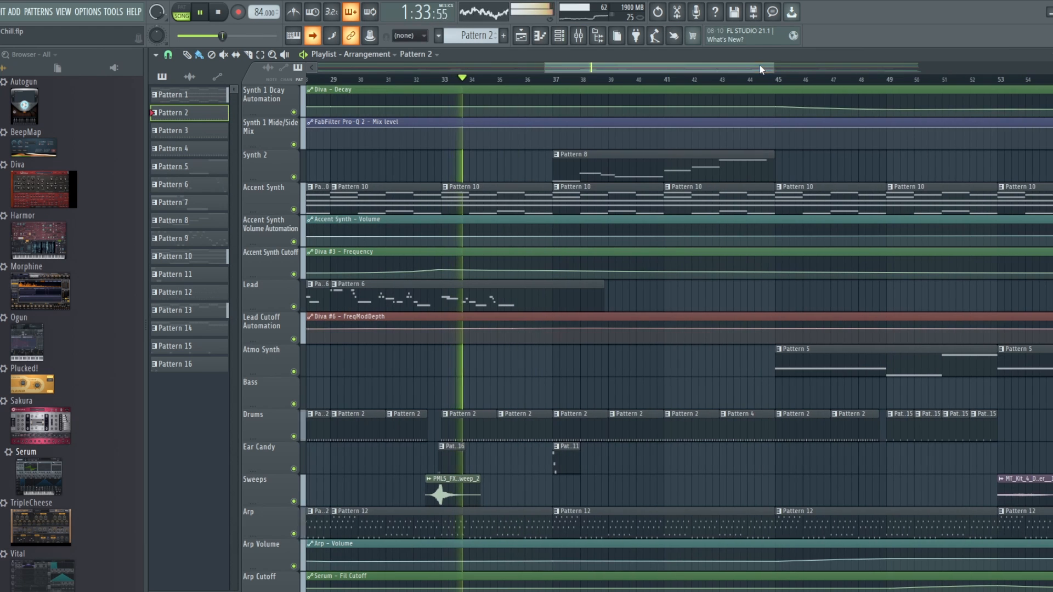
{"action": "scroll", "coordinate": [795, 287], "scroll_direction": "down", "scroll_amount": 3}
{"action": "scroll", "coordinate": [795, 287], "scroll_direction": "down", "scroll_amount": 5}
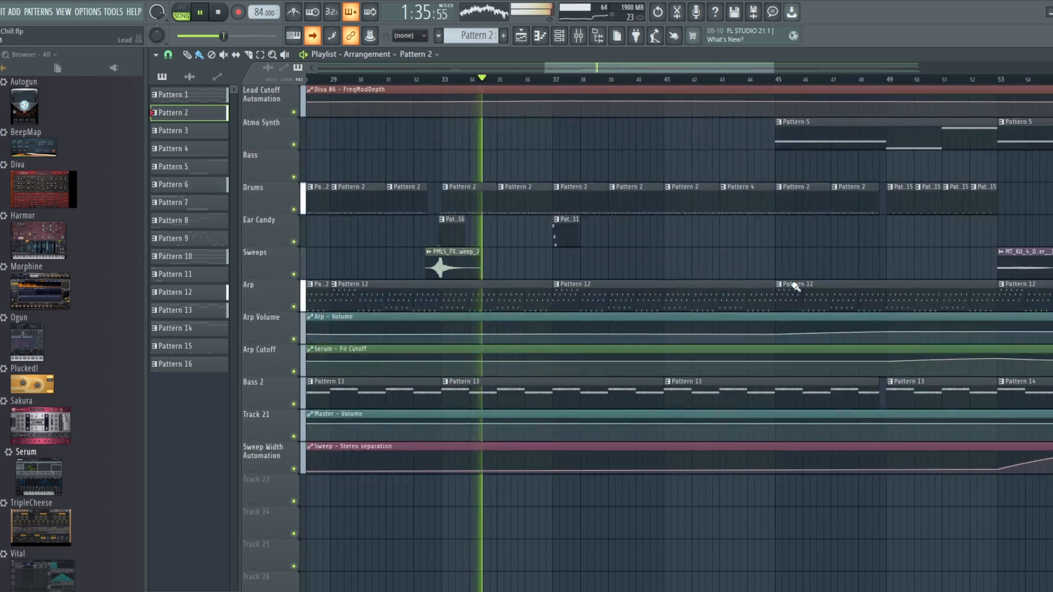
{"action": "scroll", "coordinate": [794, 287], "scroll_direction": "up", "scroll_amount": 11}
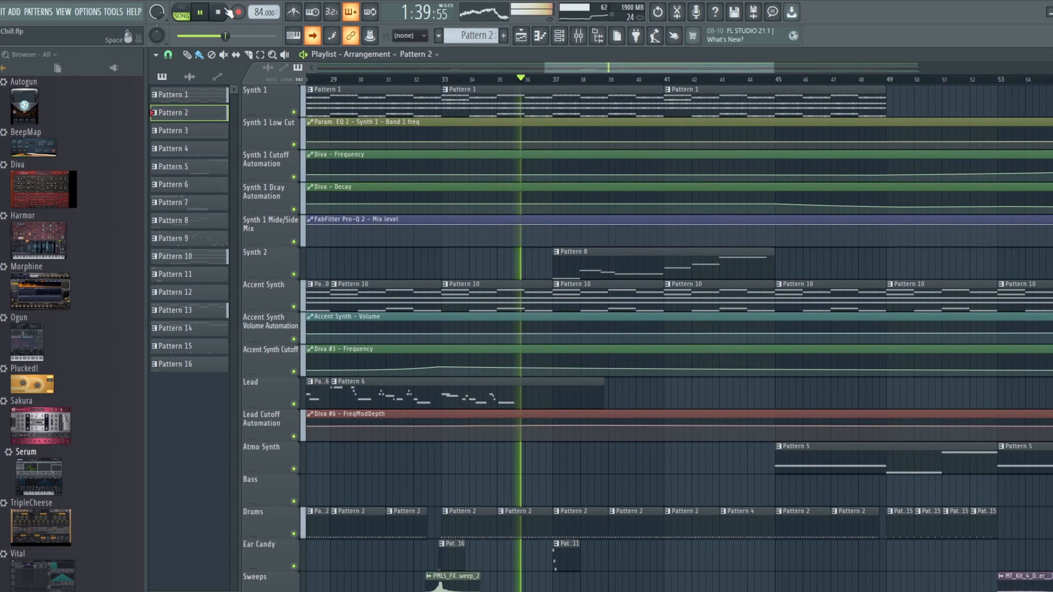
{"action": "left_click", "coordinate": [219, 12]}
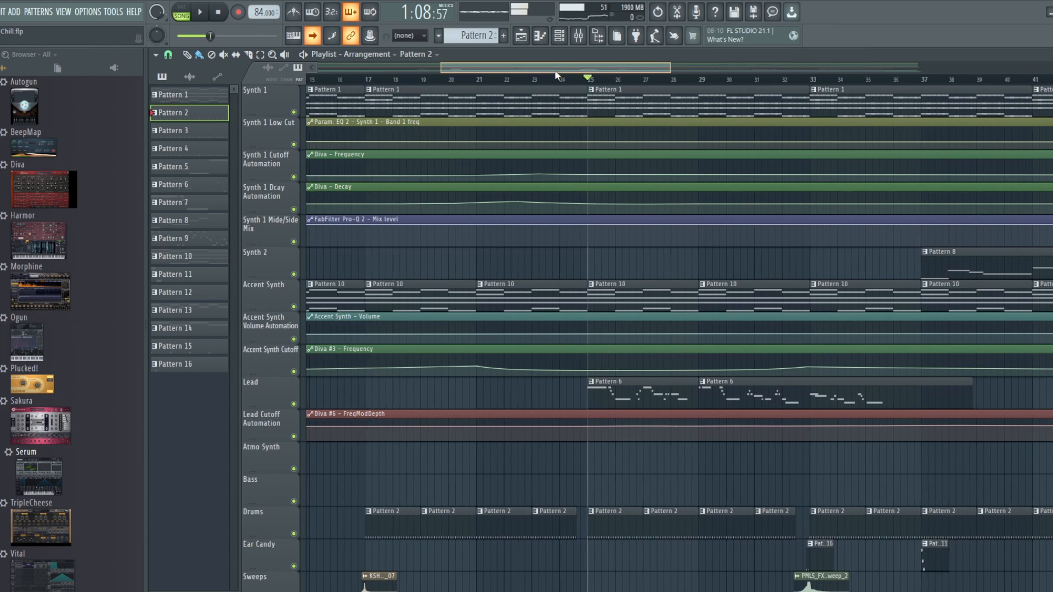
- Select Pattern 6, show its channels in the channel rack, and open the Diva #6 lead synth
{"action": "left_click_drag", "start_coordinate": [554, 71], "coordinate": [564, 70]}
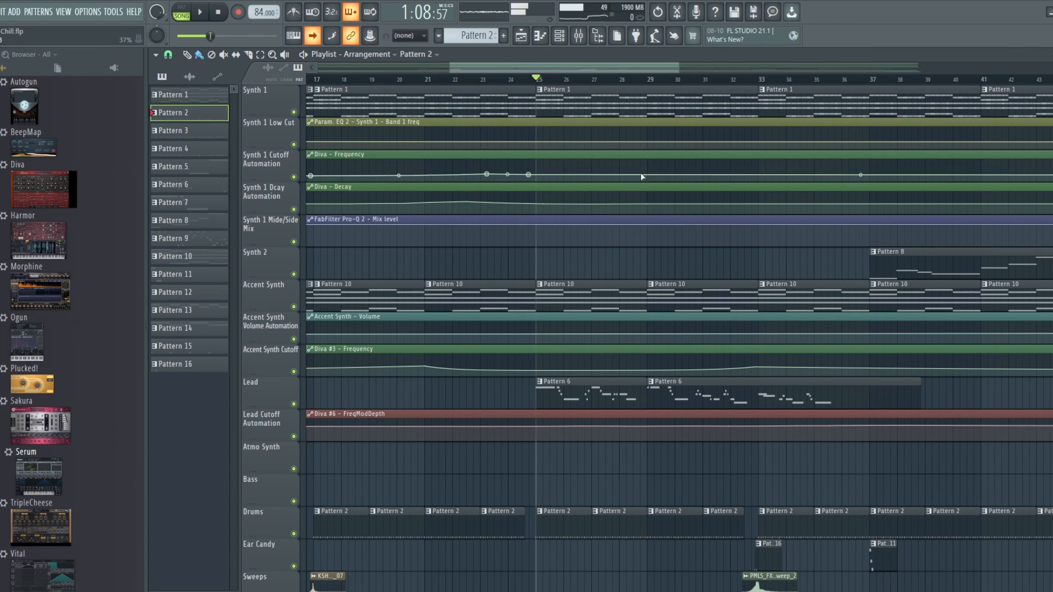
{"action": "left_click", "coordinate": [493, 36]}
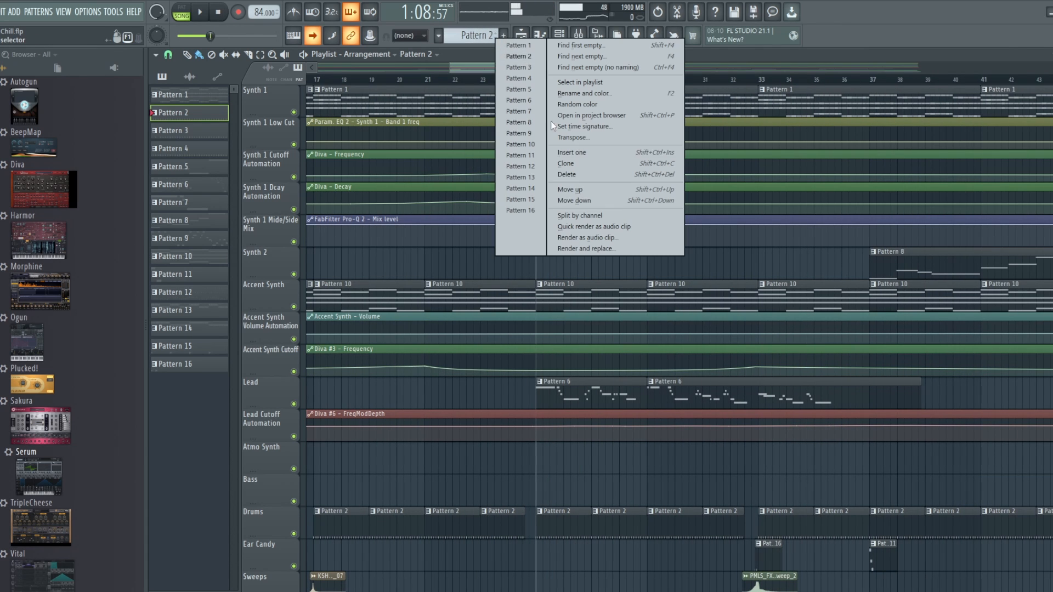
{"action": "left_click", "coordinate": [520, 100]}
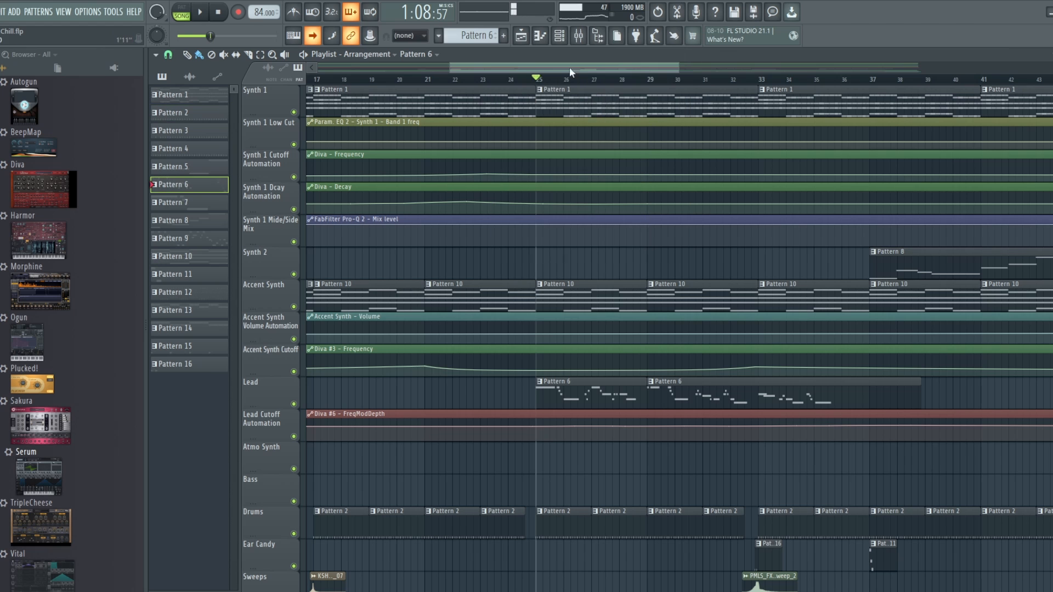
{"action": "left_click", "coordinate": [559, 36]}
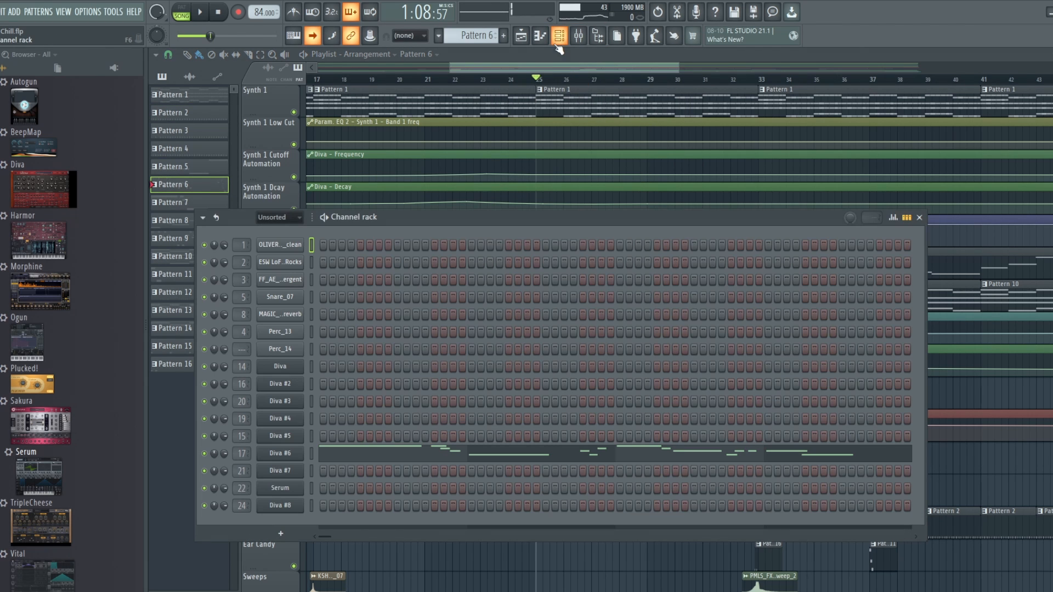
{"action": "left_click", "coordinate": [288, 455]}
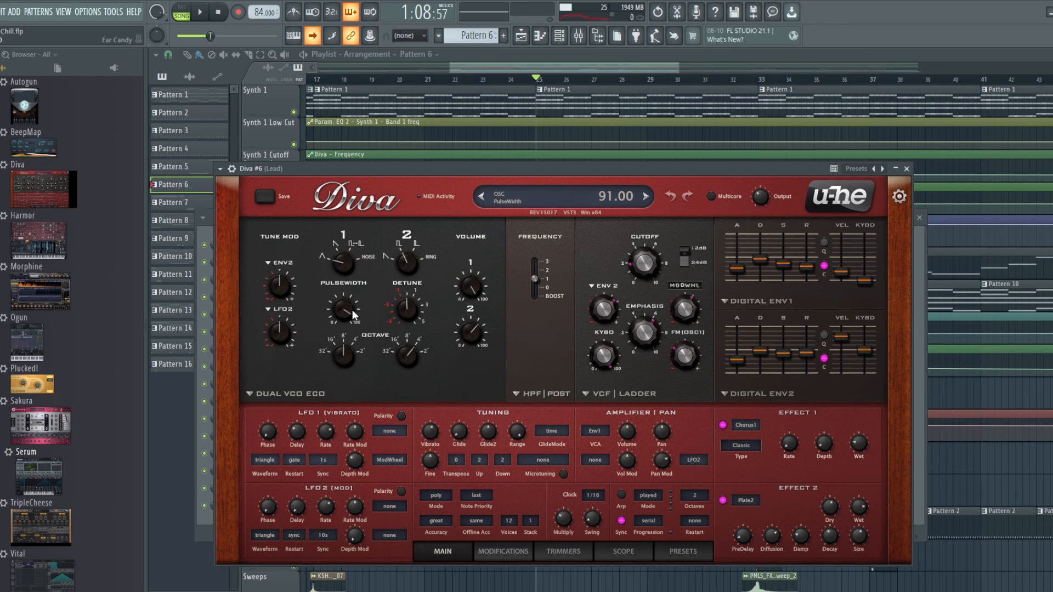
- Try the Diva #6 pulse width at 100 and at a lower setting, and nudge its cutoff and FM (OSC1) knobs
{"action": "left_click_drag", "start_coordinate": [352, 309], "coordinate": [359, 241]}
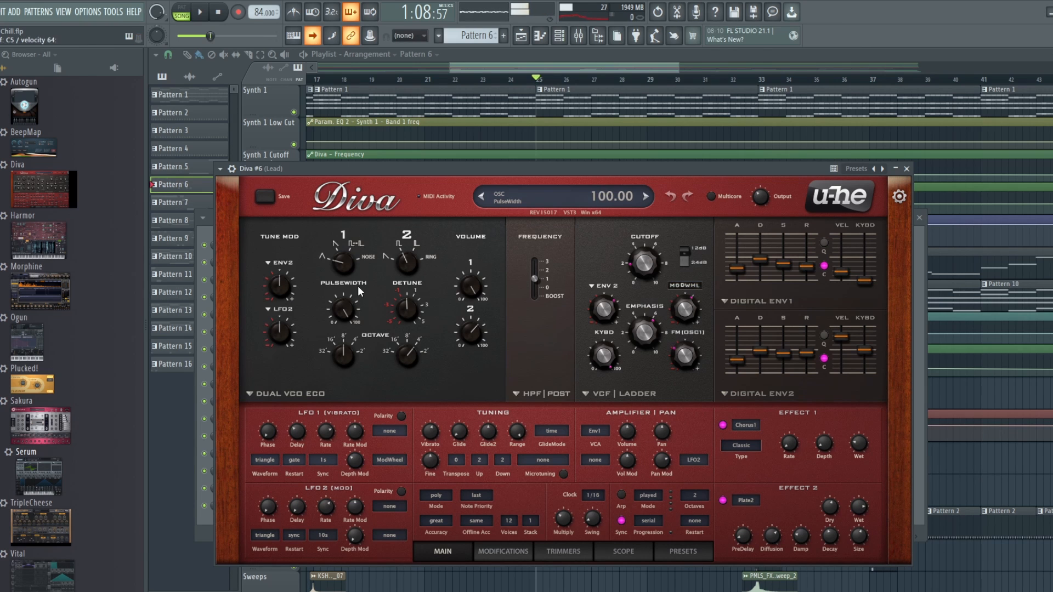
{"action": "left_click_drag", "start_coordinate": [359, 291], "coordinate": [358, 318]}
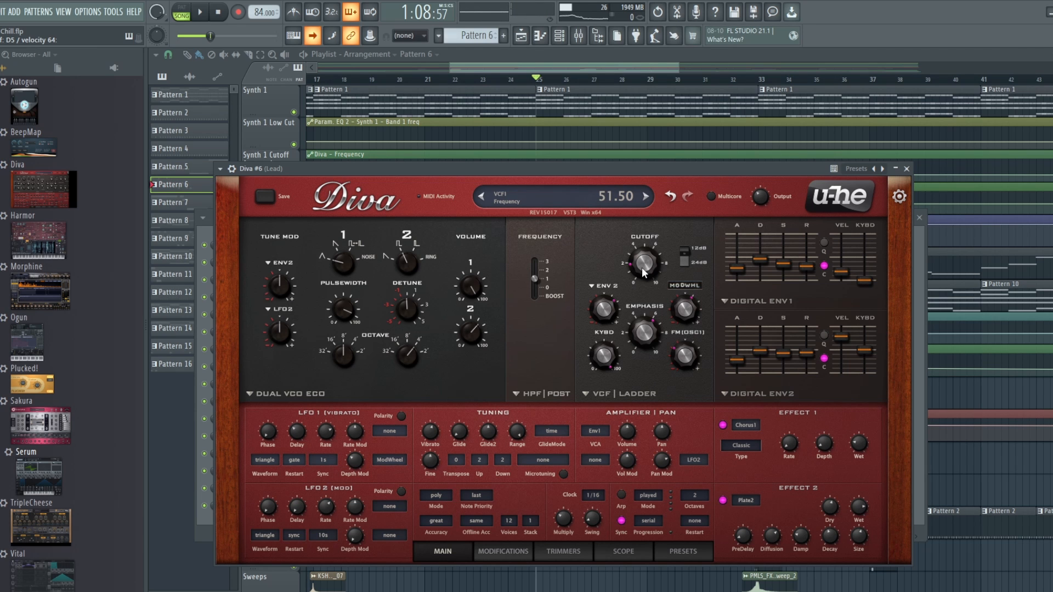
{"action": "mouse_move", "coordinate": [641, 267]}
{"action": "left_mouse_down"}
{"action": "mouse_move", "coordinate": [642, 228]}
{"action": "mouse_move", "coordinate": [641, 268]}
{"action": "left_mouse_up"}
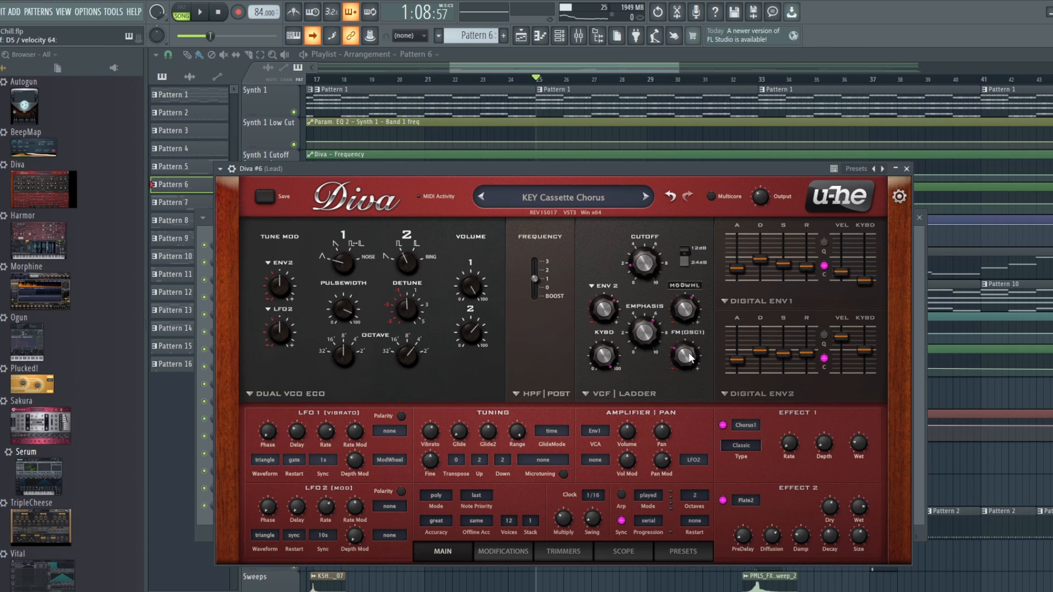
{"action": "mouse_move", "coordinate": [690, 357]}
{"action": "left_mouse_down"}
{"action": "mouse_move", "coordinate": [691, 382]}
{"action": "mouse_move", "coordinate": [689, 284]}
{"action": "mouse_move", "coordinate": [692, 358]}
{"action": "left_mouse_up"}
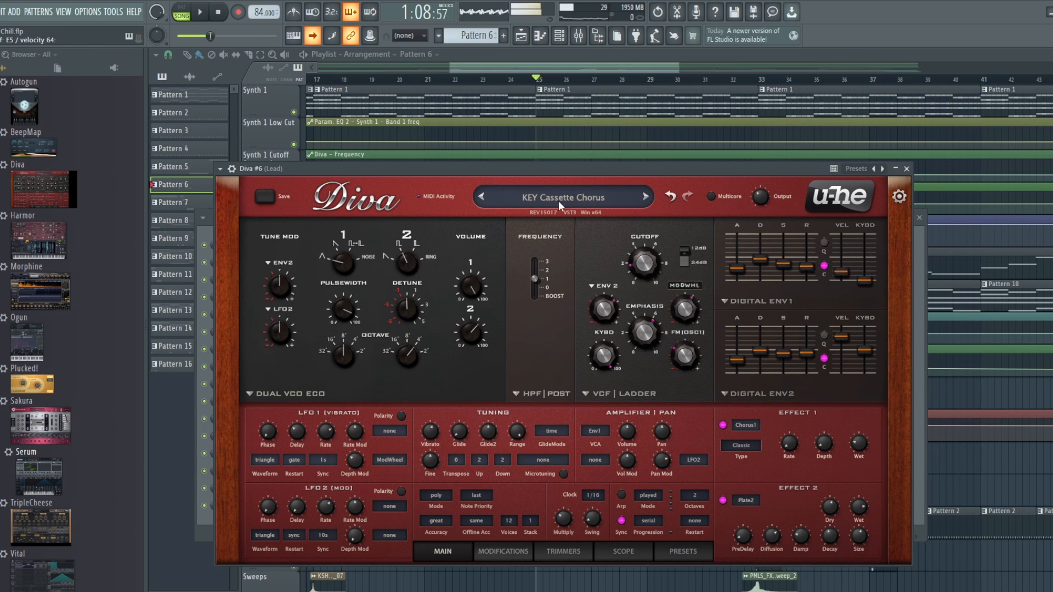
- Switch to pattern mode, play the Pattern 6 lead melody with the arrangement in view, and stop
{"action": "left_click", "coordinate": [186, 10]}
{"action": "left_click", "coordinate": [200, 12]}
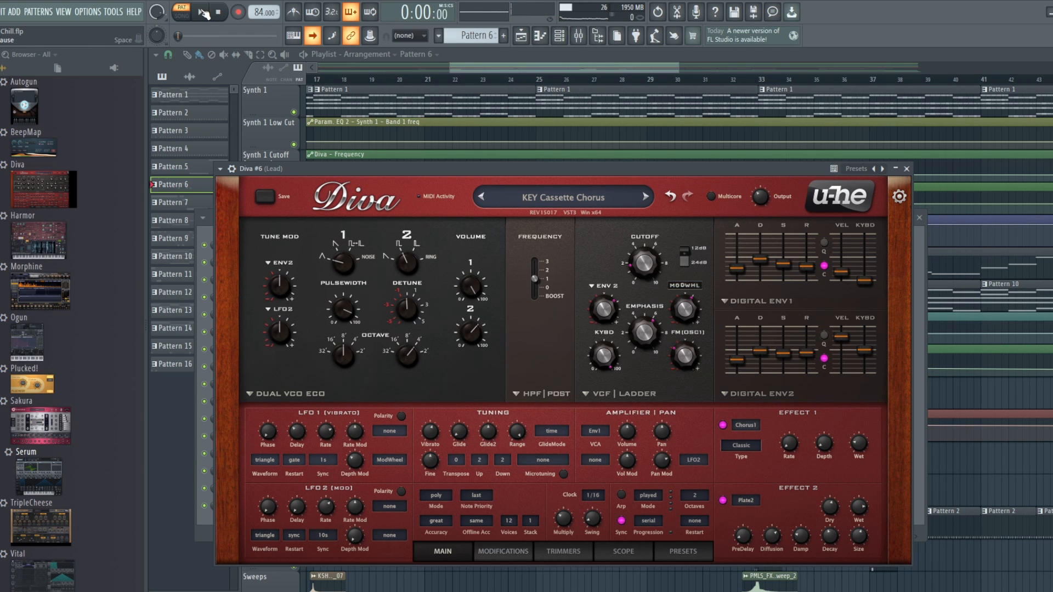
{"action": "left_click_drag", "start_coordinate": [654, 66], "coordinate": [663, 66]}
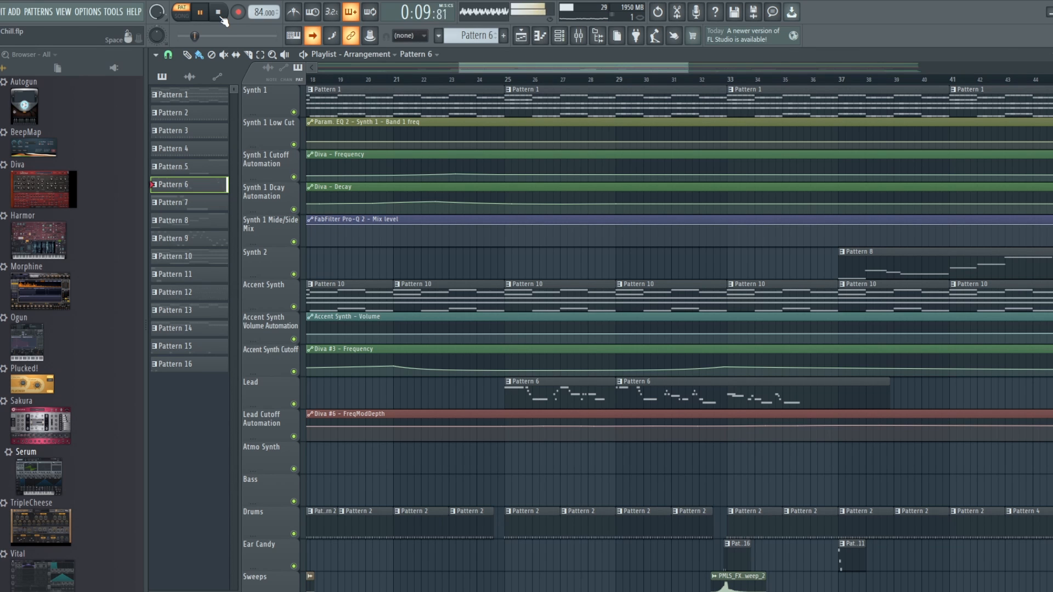
{"action": "left_click", "coordinate": [221, 18]}
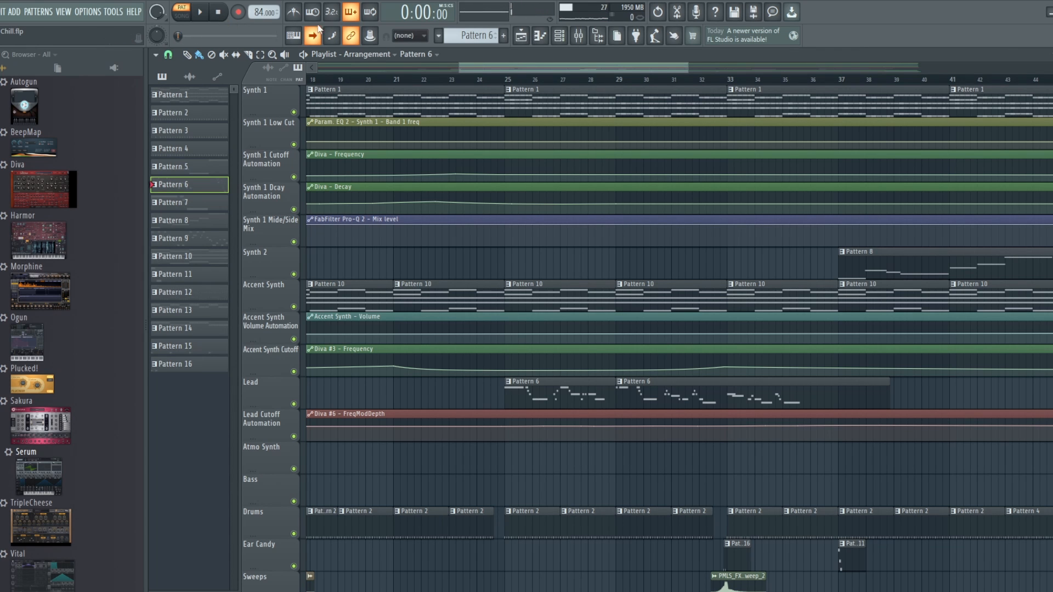
- Show the Lead mixer track and the channel rack, and open the Diva #6 lead synth
{"action": "left_click", "coordinate": [582, 35]}
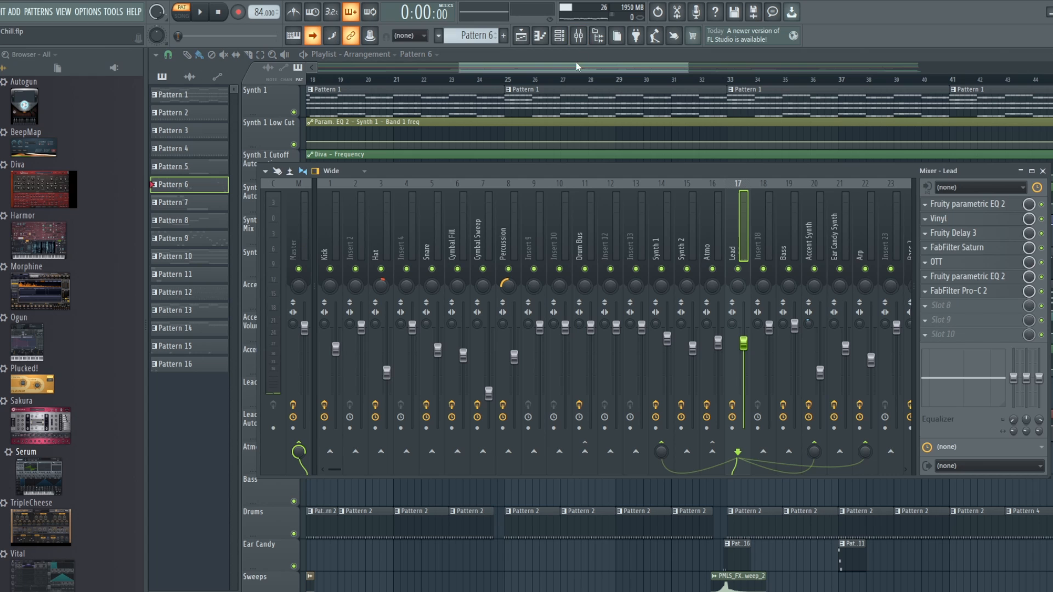
{"action": "left_click", "coordinate": [559, 36]}
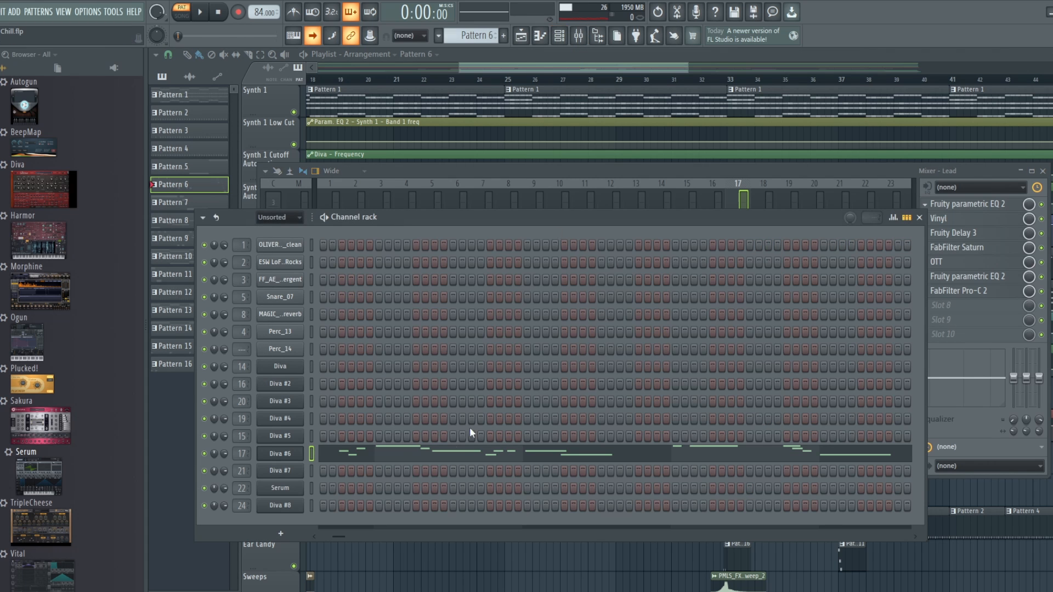
{"action": "left_click", "coordinate": [290, 461]}
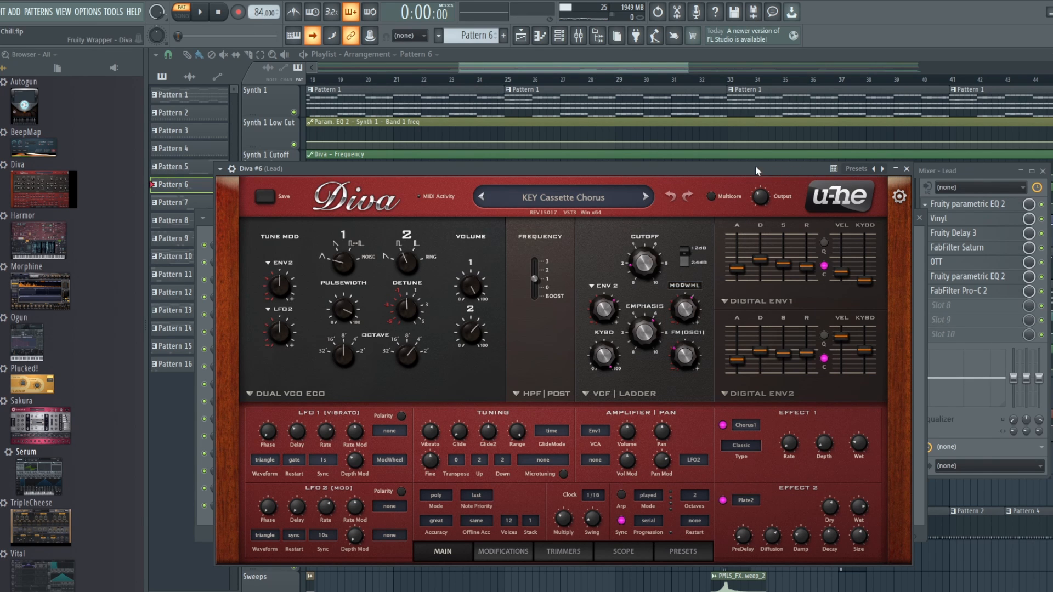
- Inspect the Fruity parametric EQ 2, OTT, FabFilter Saturn and Vinyl effects on the Lead mixer track, and close the windows
{"action": "left_click", "coordinate": [985, 167]}
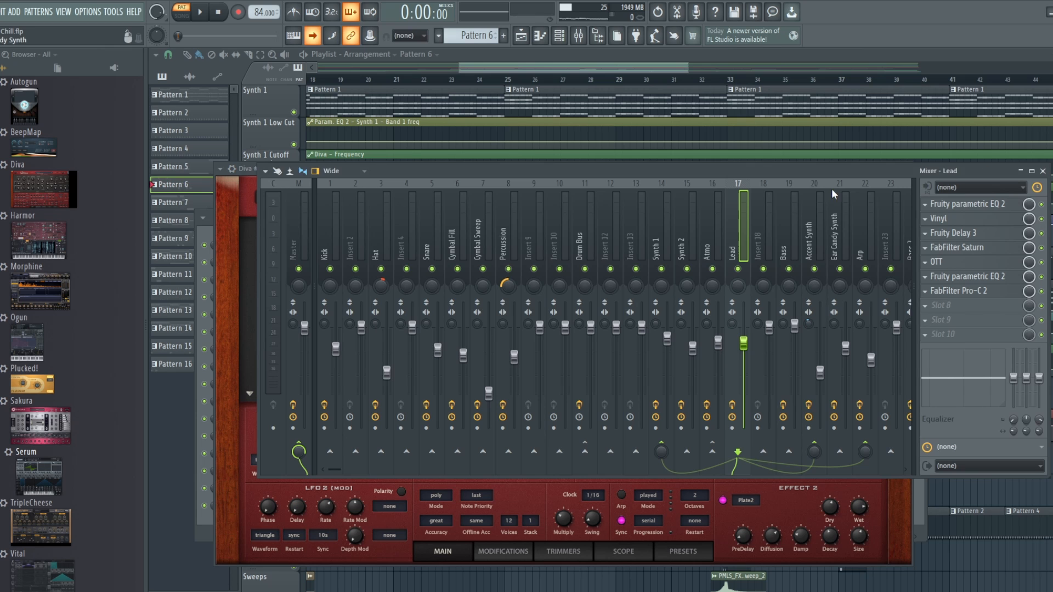
{"action": "left_click", "coordinate": [965, 204]}
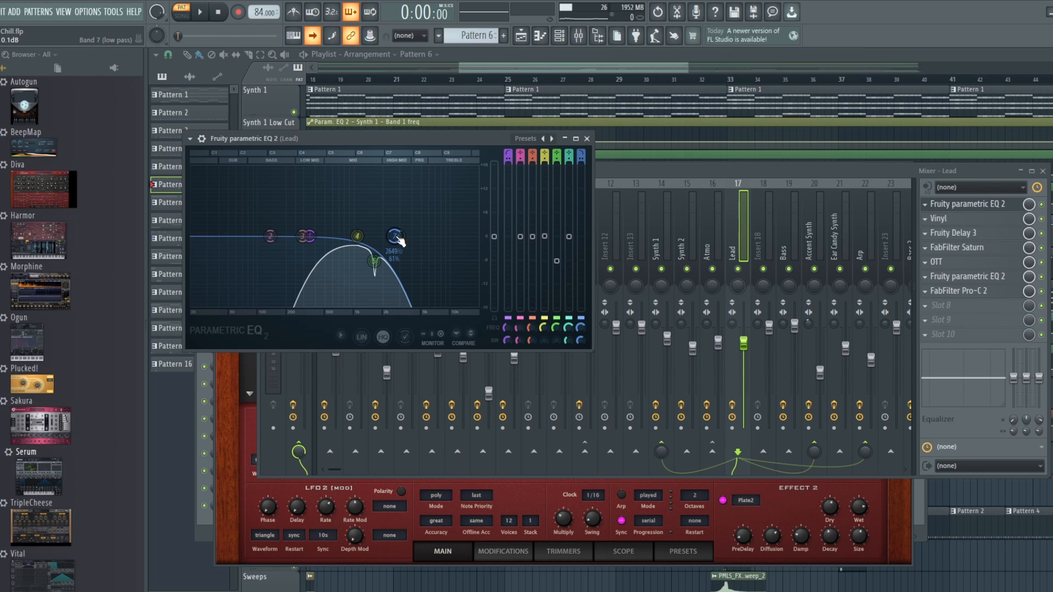
{"action": "left_click", "coordinate": [965, 263]}
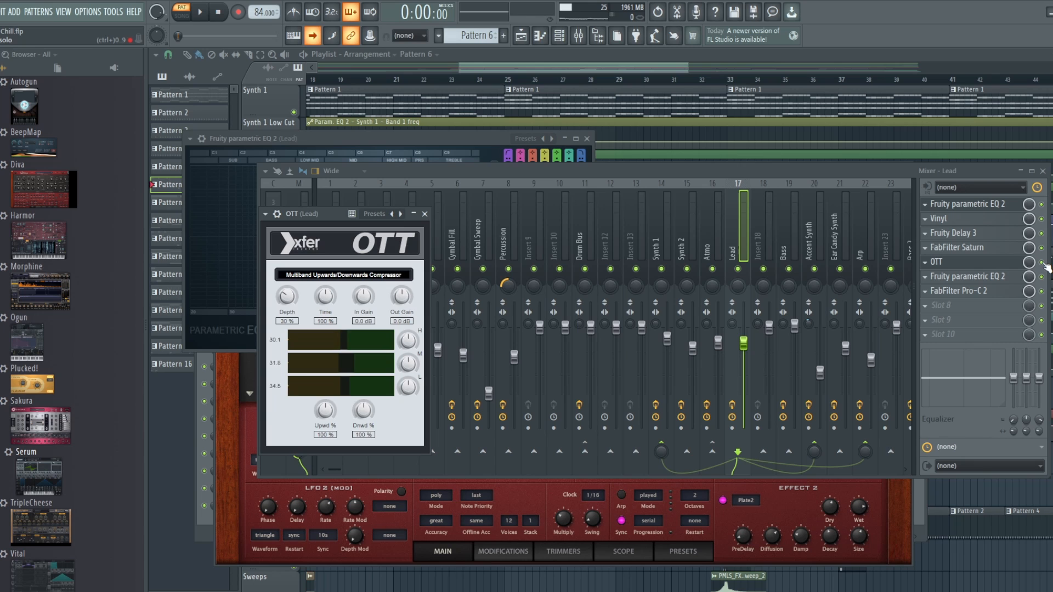
{"action": "key", "text": "Escape"}
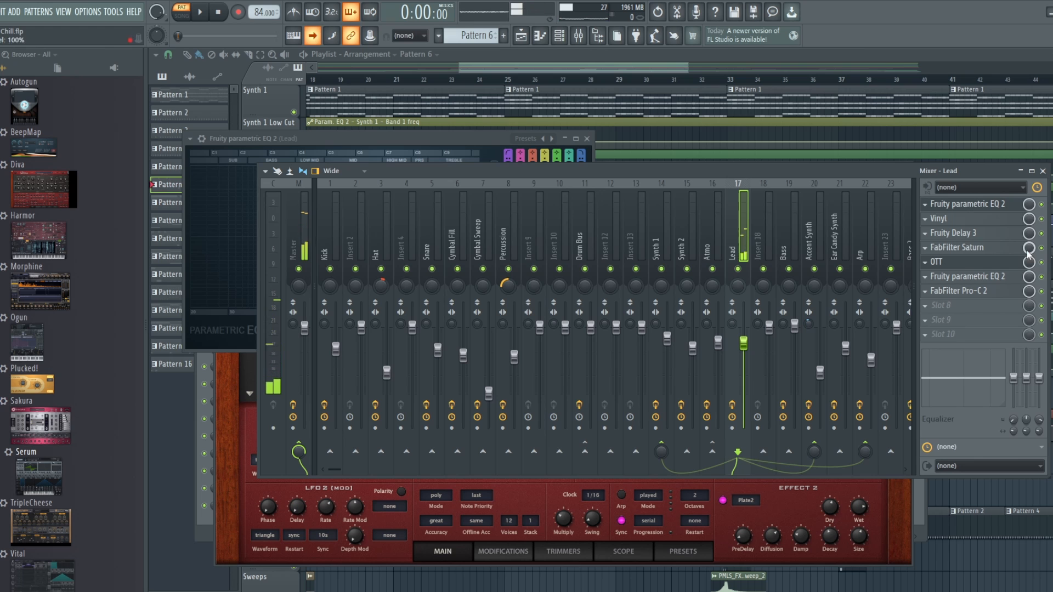
{"action": "left_click", "coordinate": [998, 253]}
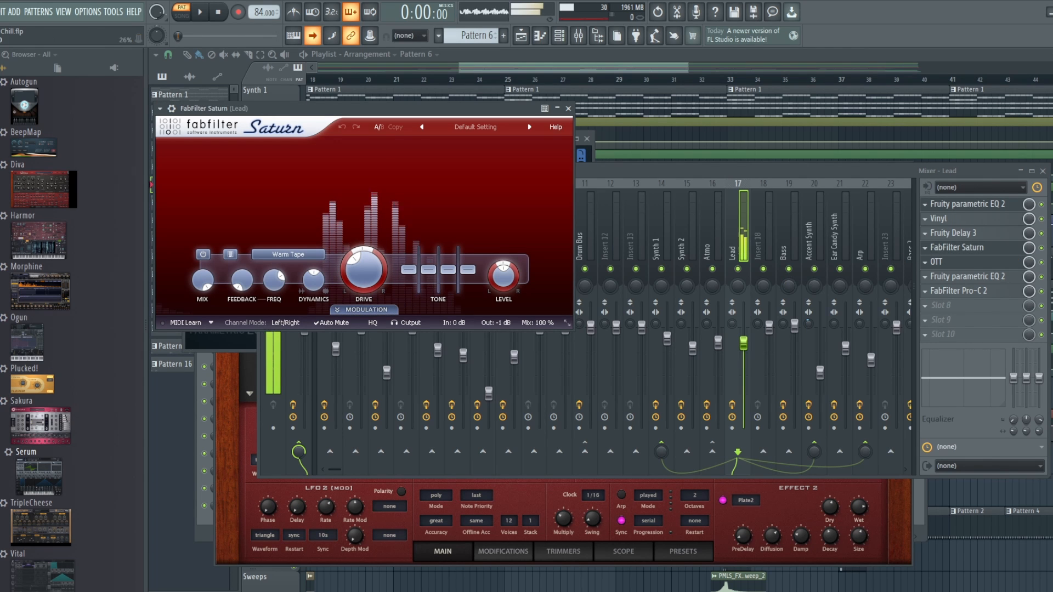
{"action": "left_click", "coordinate": [939, 218]}
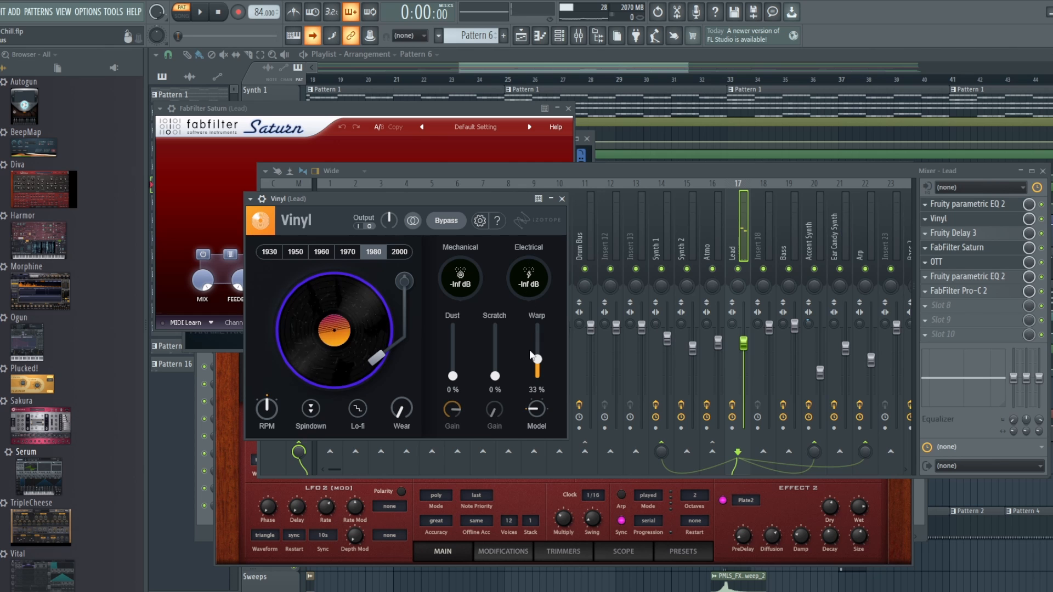
{"action": "left_click", "coordinate": [622, 169]}
{"action": "key", "text": "F12"}
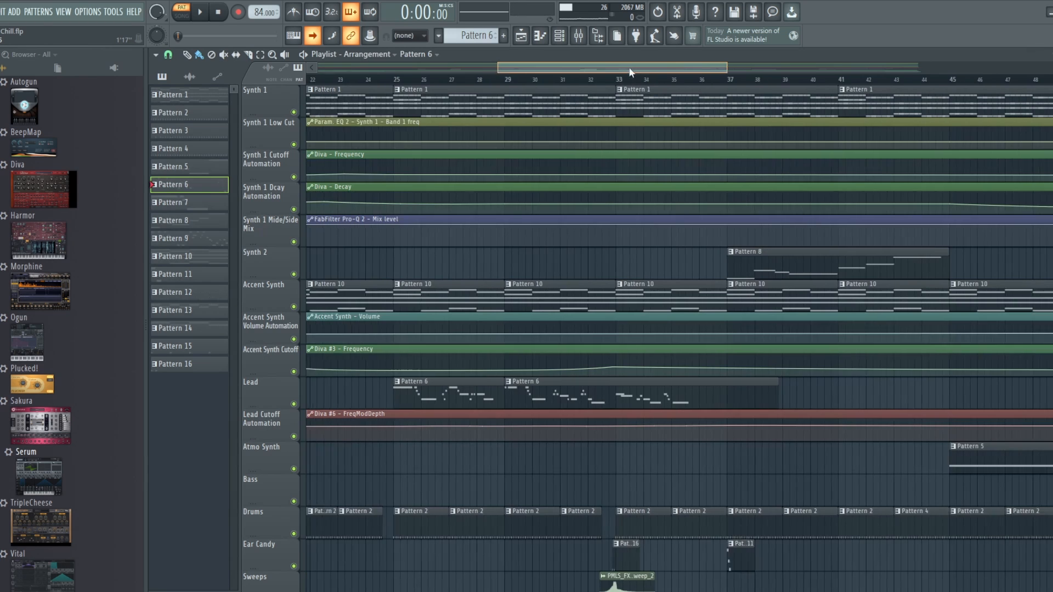
- Play the arrangement in song mode from bar 37
{"action": "left_click_drag", "start_coordinate": [581, 67], "coordinate": [640, 70]}
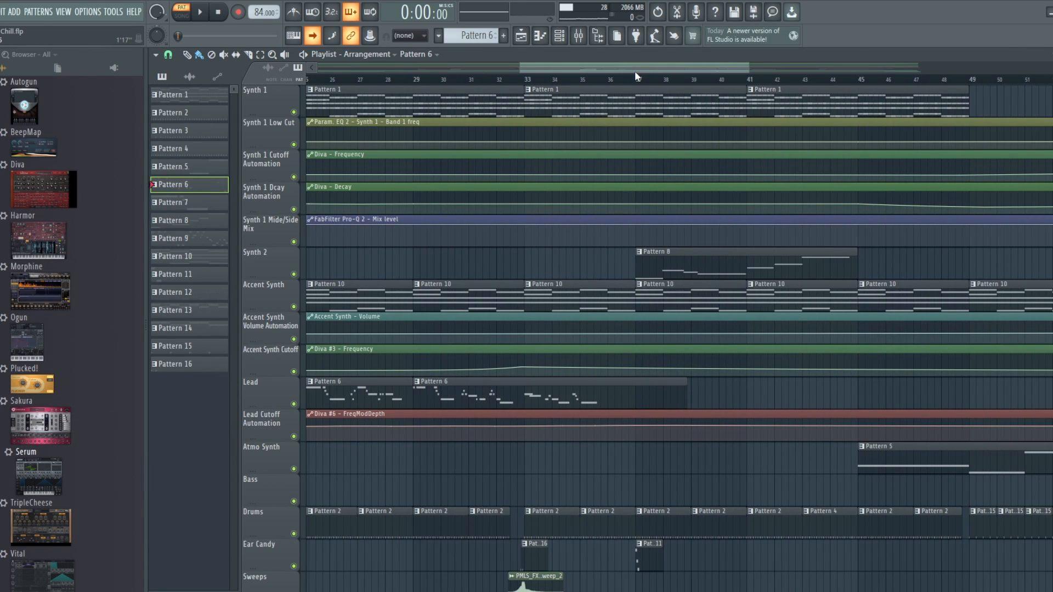
{"action": "left_click", "coordinate": [639, 80]}
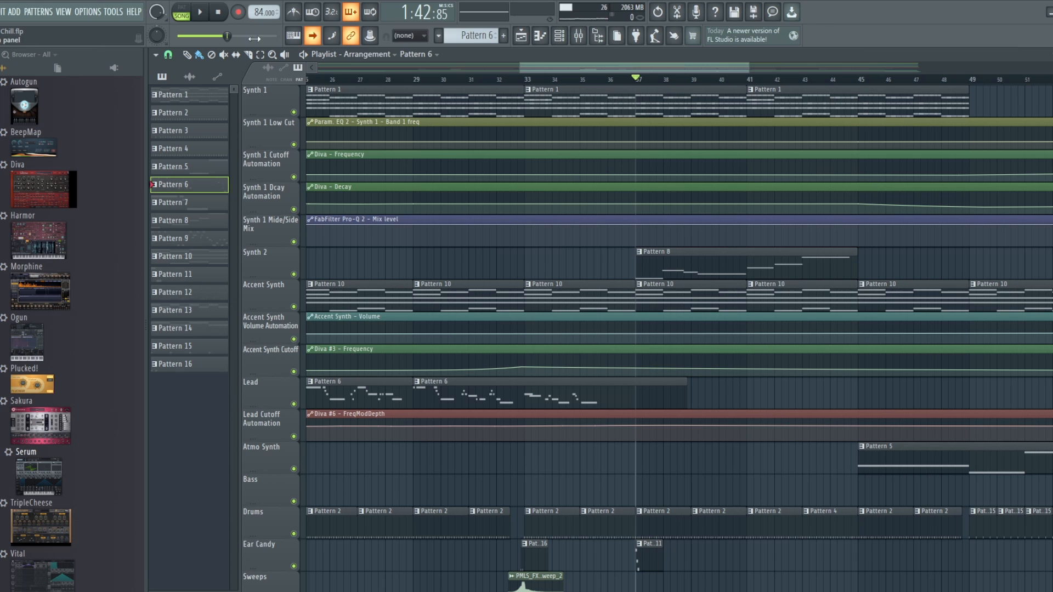
{"action": "left_click", "coordinate": [199, 11]}
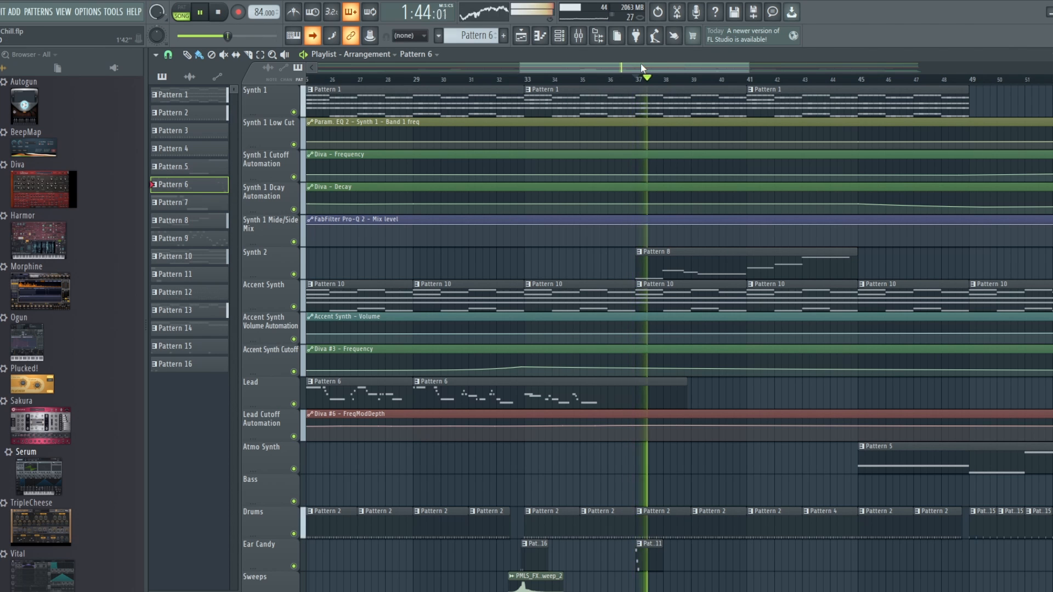
- Follow the playback through bar 53, viewing the tracks down to Sweep Width Automation, and stop it
{"action": "left_click_drag", "start_coordinate": [640, 64], "coordinate": [741, 80]}
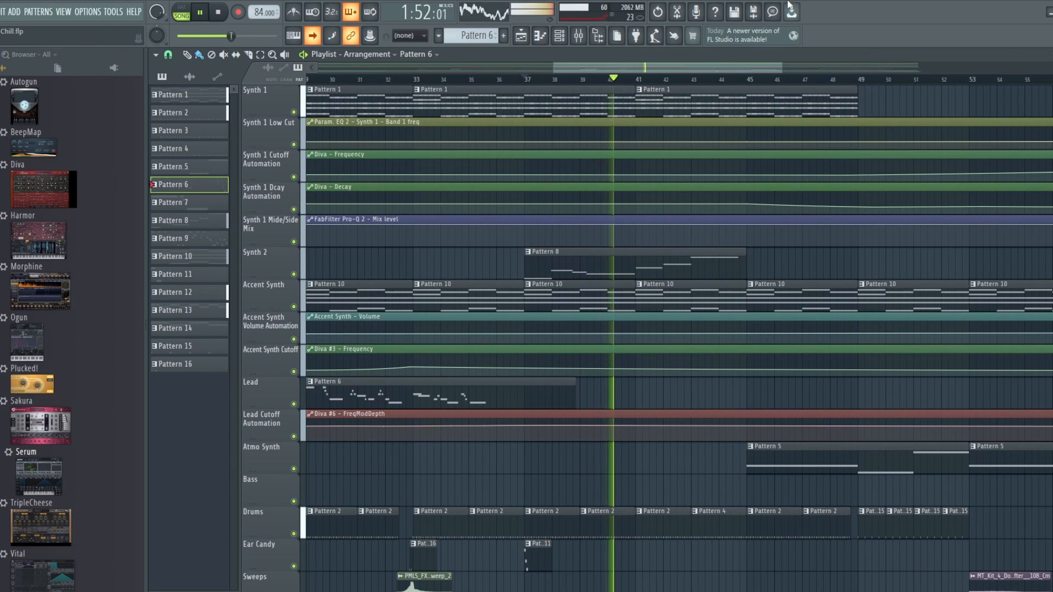
{"action": "left_click_drag", "start_coordinate": [703, 67], "coordinate": [767, 69]}
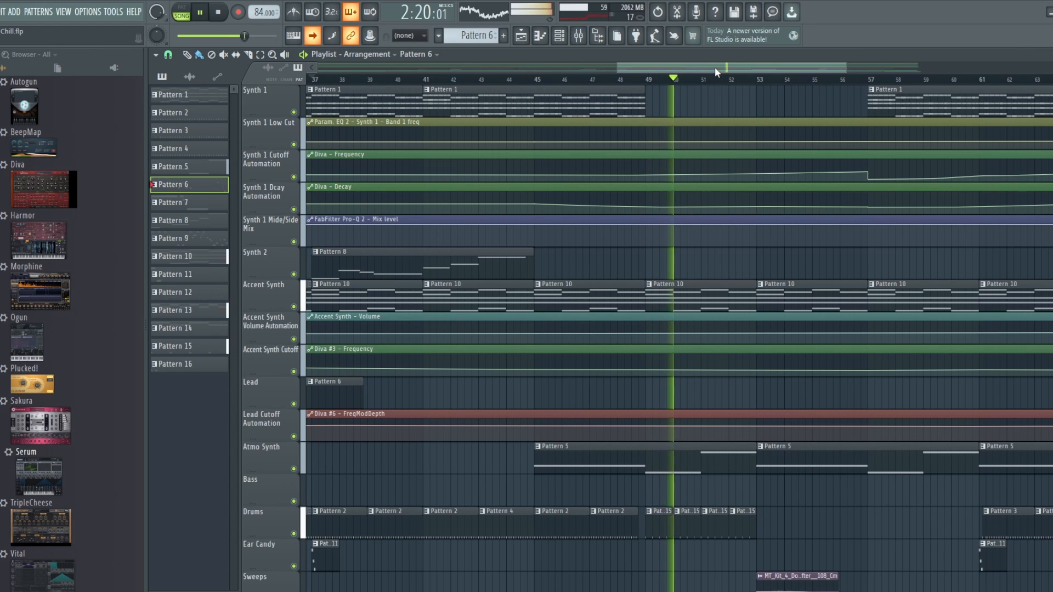
{"action": "left_click_drag", "start_coordinate": [715, 67], "coordinate": [778, 66]}
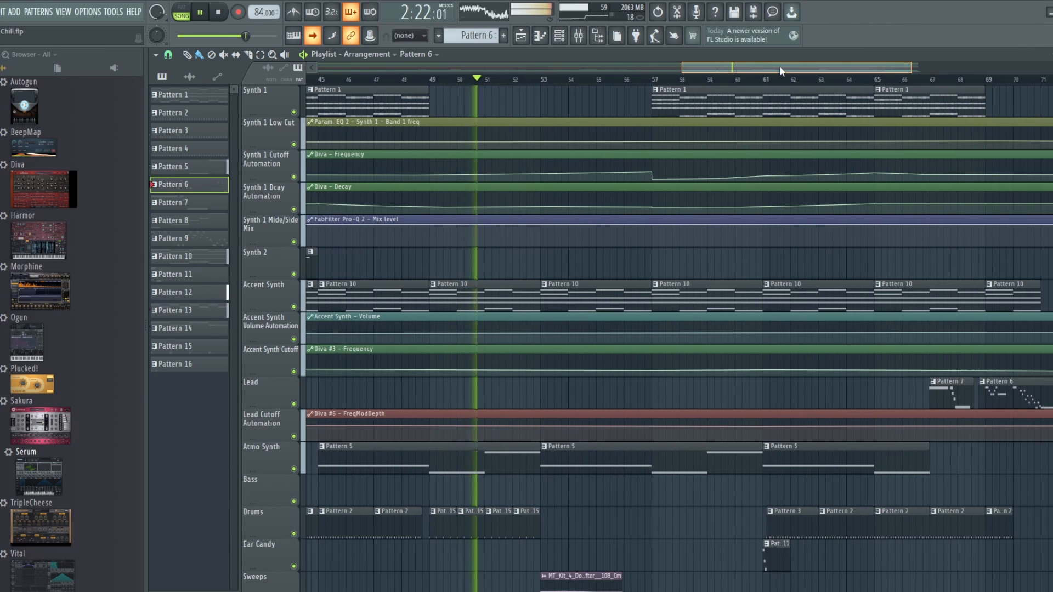
{"action": "scroll", "coordinate": [732, 347], "scroll_direction": "down", "scroll_amount": 3}
{"action": "scroll", "coordinate": [732, 347], "scroll_direction": "down", "scroll_amount": 3}
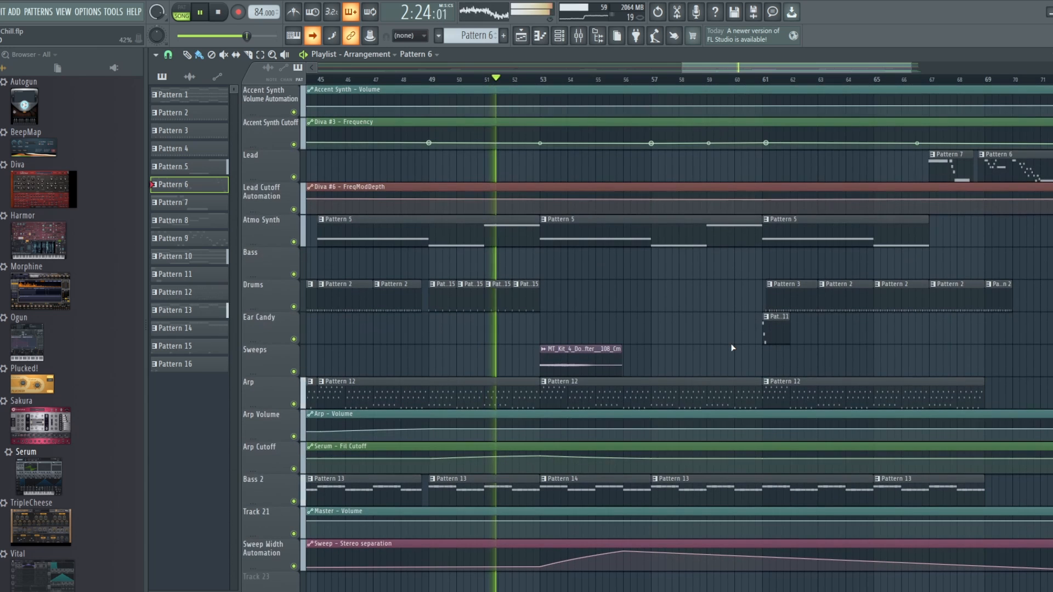
{"action": "scroll", "coordinate": [731, 345], "scroll_direction": "up", "scroll_amount": 3}
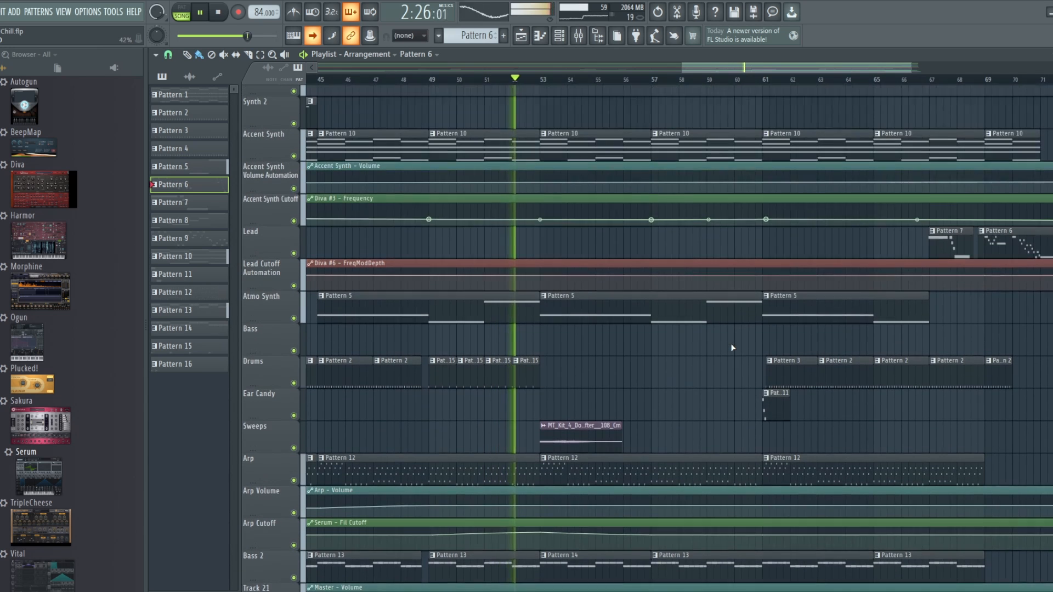
{"action": "left_click_drag", "start_coordinate": [719, 69], "coordinate": [693, 70]}
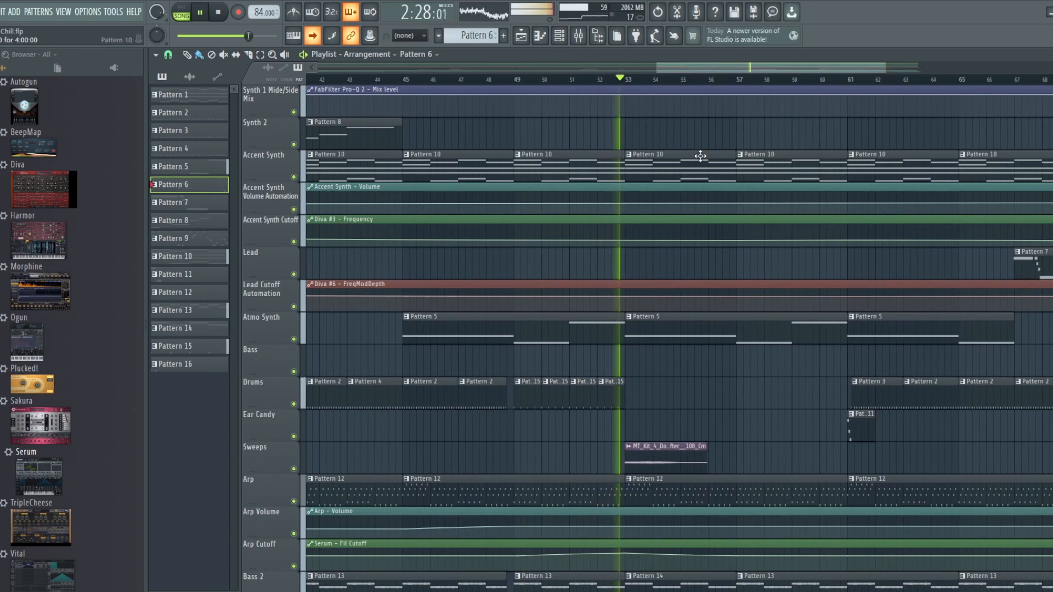
{"action": "scroll", "coordinate": [700, 343], "scroll_direction": "down", "scroll_amount": 3}
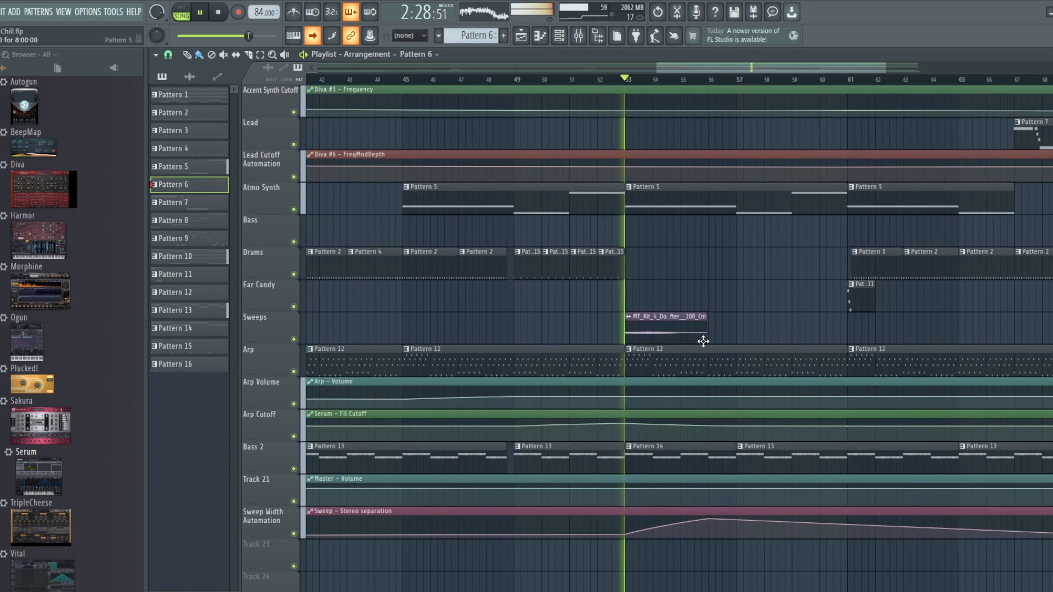
{"action": "left_click", "coordinate": [218, 12]}
- Return to the Synth 2 clip at bar 37, select Pattern 8 and show its notes in the piano roll
{"action": "left_click_drag", "start_coordinate": [677, 66], "coordinate": [715, 71]}
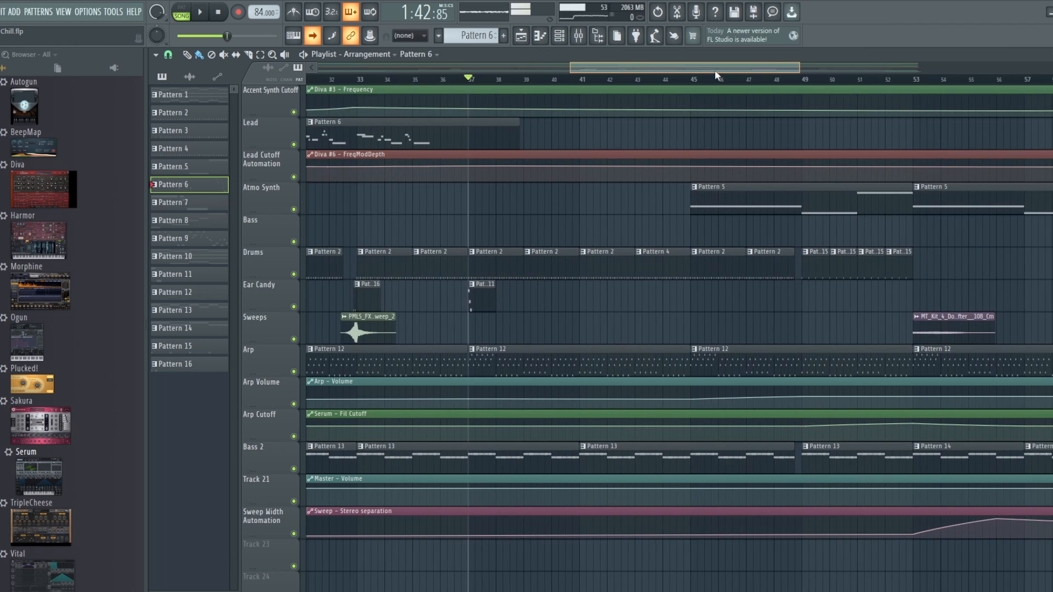
{"action": "scroll", "coordinate": [788, 294], "scroll_direction": "up", "scroll_amount": 5}
{"action": "scroll", "coordinate": [788, 292], "scroll_direction": "up", "scroll_amount": 3}
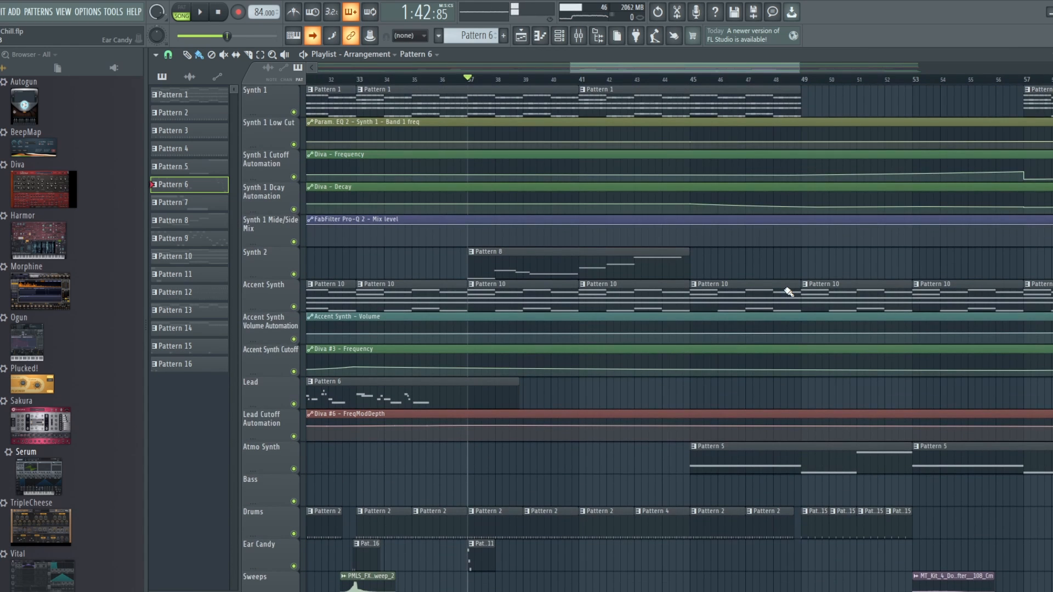
{"action": "left_click", "coordinate": [484, 38]}
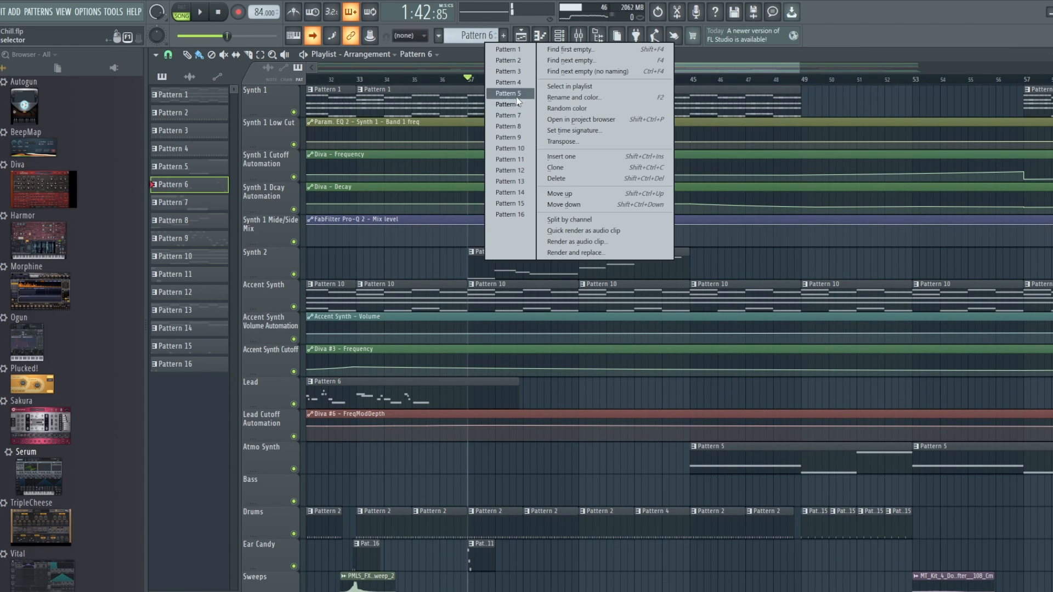
{"action": "left_click", "coordinate": [518, 127]}
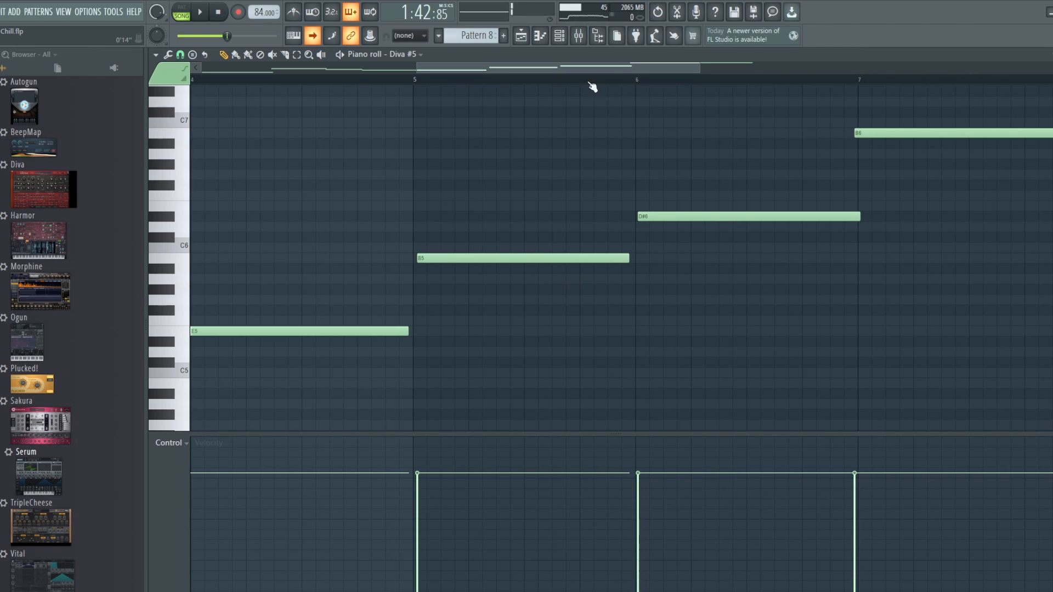
- View the first notes of Pattern 8, open the Diva #5 synth from the channel rack, and show its Synth 2 mixer track
{"action": "left_click", "coordinate": [520, 36]}
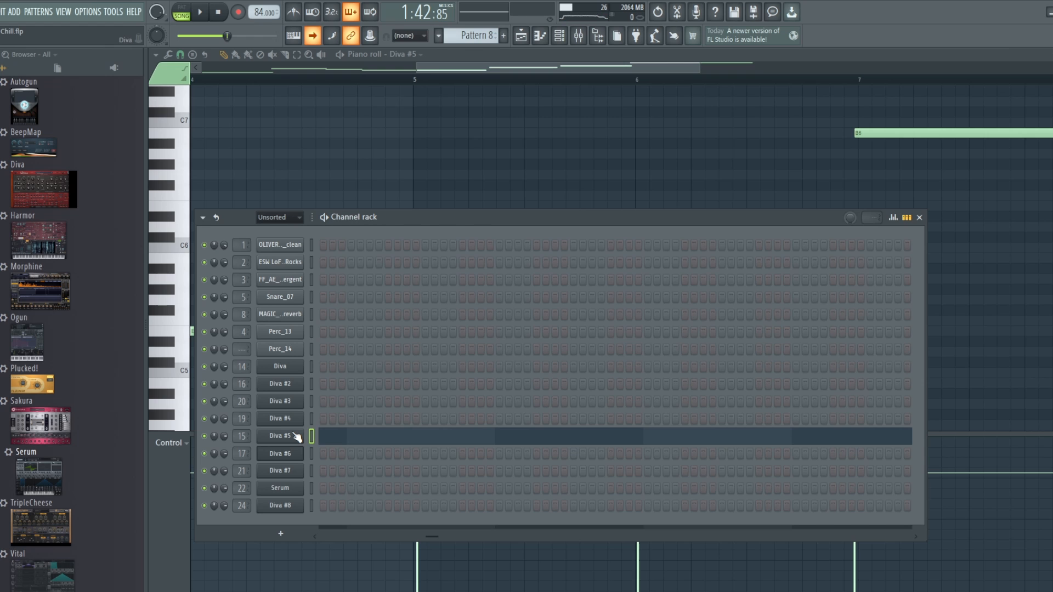
{"action": "left_click_drag", "start_coordinate": [524, 68], "coordinate": [525, 68]}
{"action": "left_click_drag", "start_coordinate": [524, 68], "coordinate": [546, 69]}
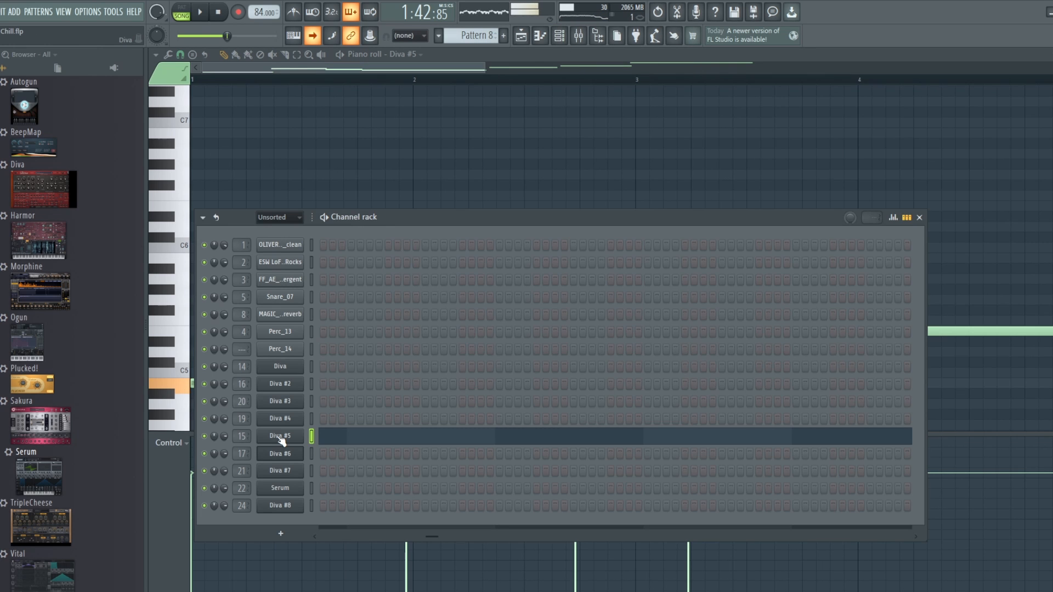
{"action": "left_click", "coordinate": [280, 437]}
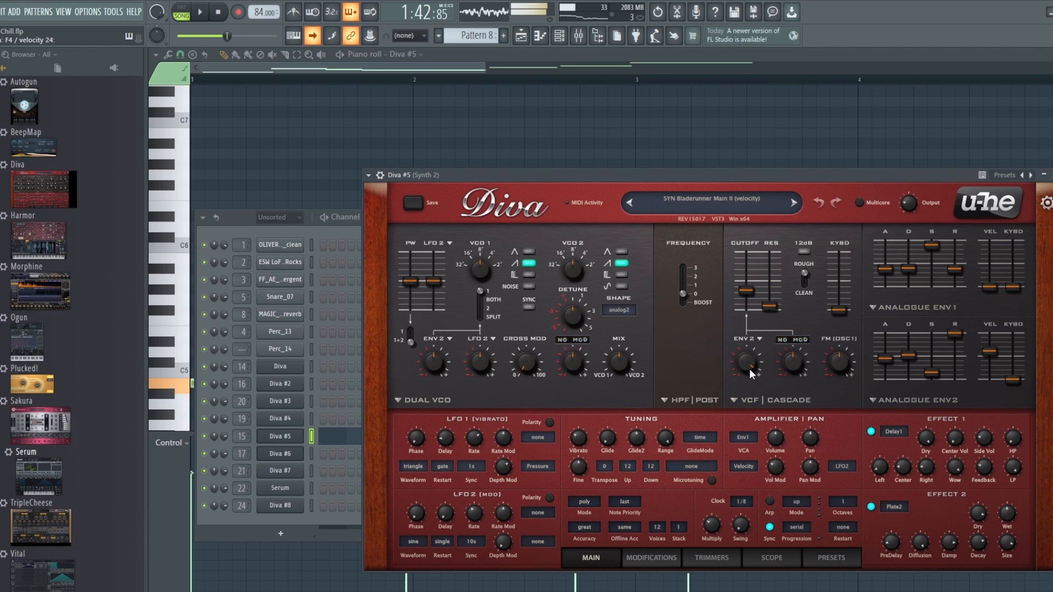
{"action": "left_click", "coordinate": [561, 36]}
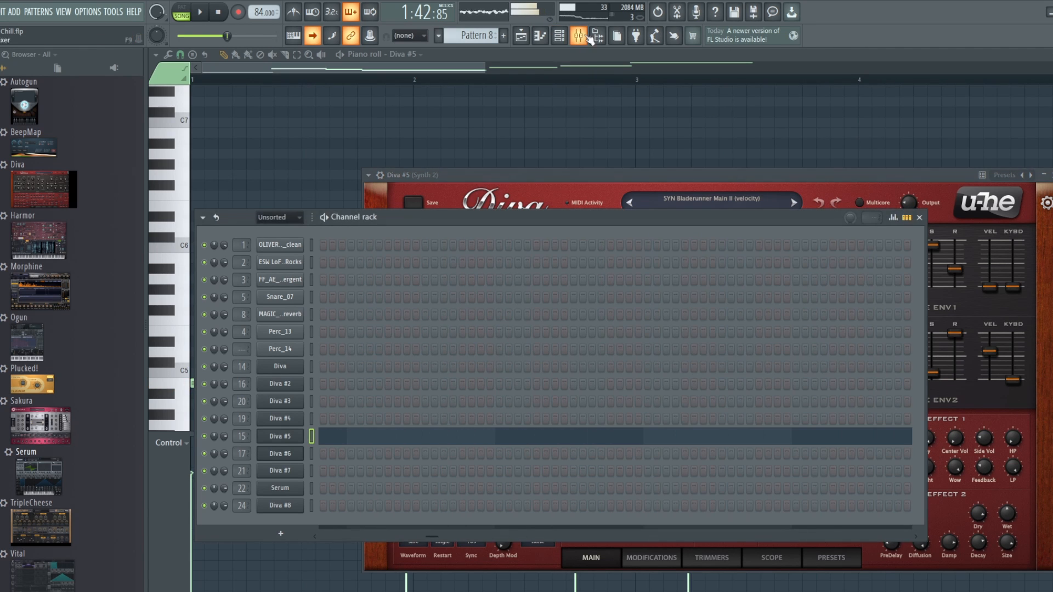
{"action": "left_click", "coordinate": [578, 36]}
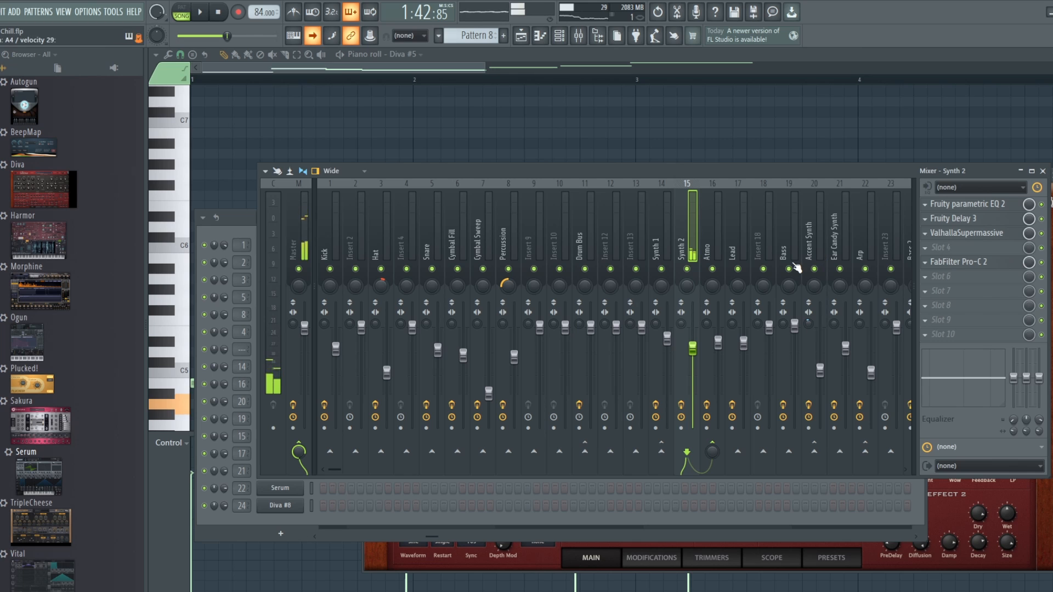
- Switch to pattern mode and play Pattern 8 with the arrangement in view
{"action": "left_click", "coordinate": [188, 6]}
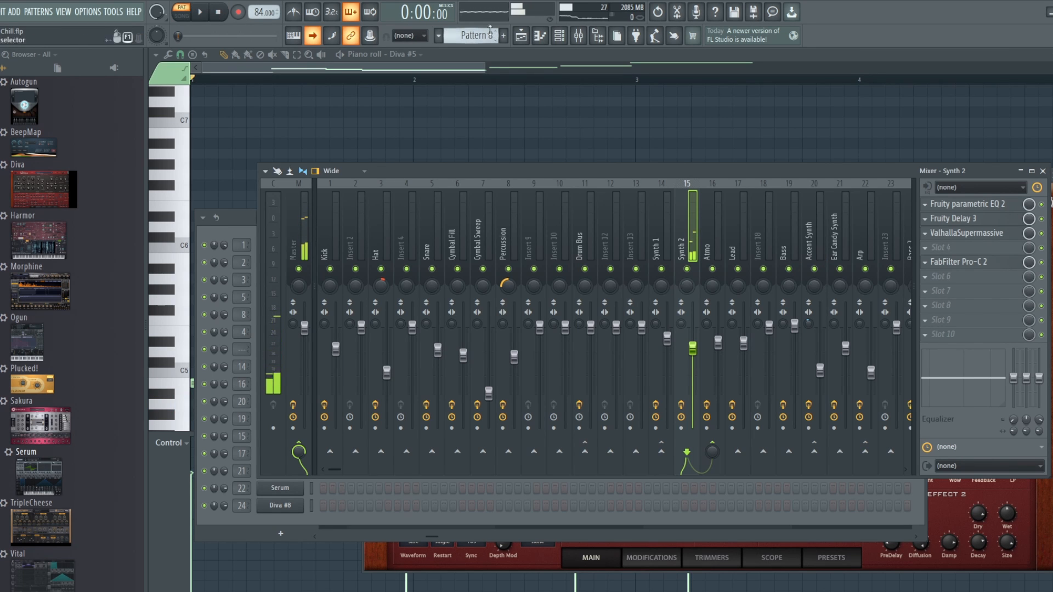
{"action": "left_click", "coordinate": [521, 37]}
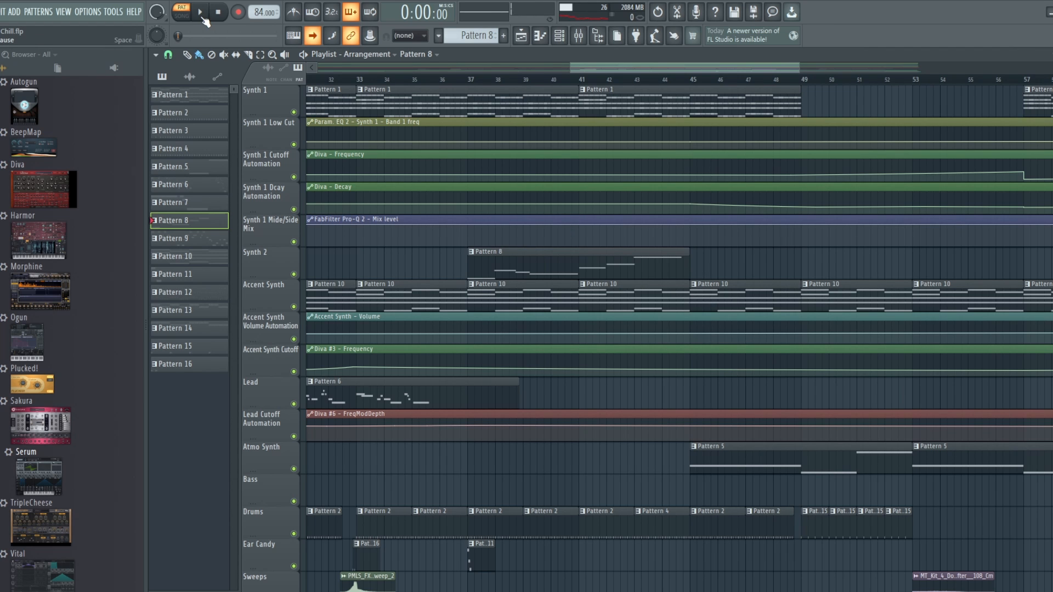
{"action": "left_click", "coordinate": [201, 14]}
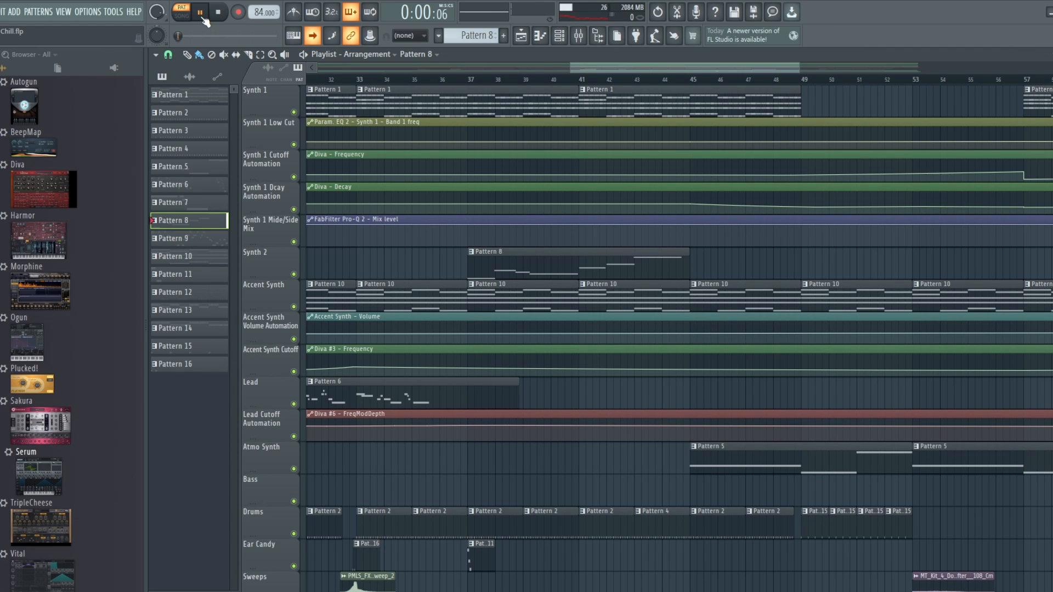
- Show the Pattern 8 channels during playback and open the ValhallaSupermassive effect on the Synth 2 mixer track
{"action": "left_click", "coordinate": [561, 36]}
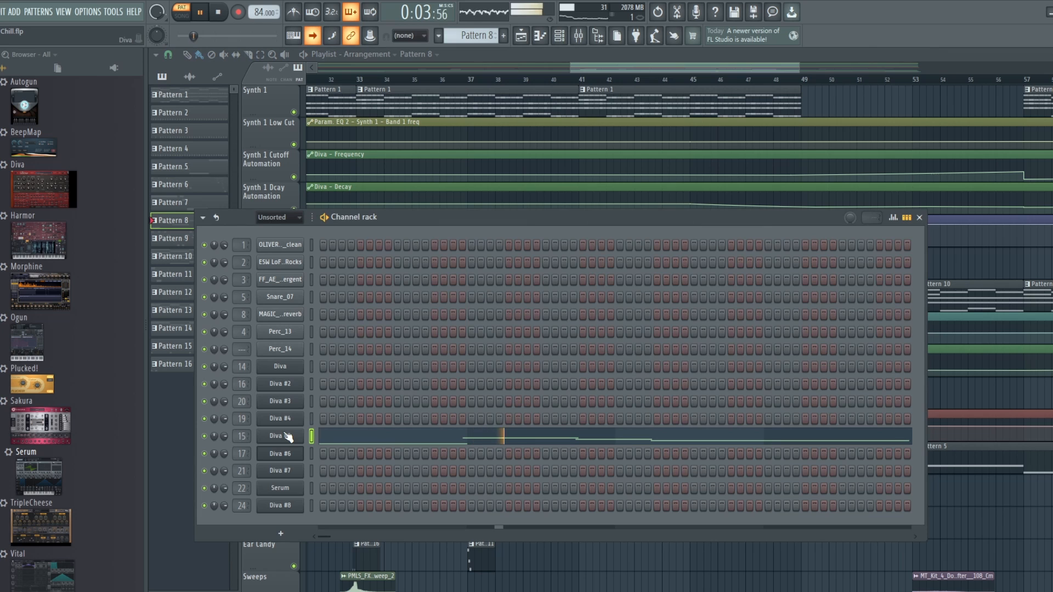
{"action": "left_click", "coordinate": [578, 36]}
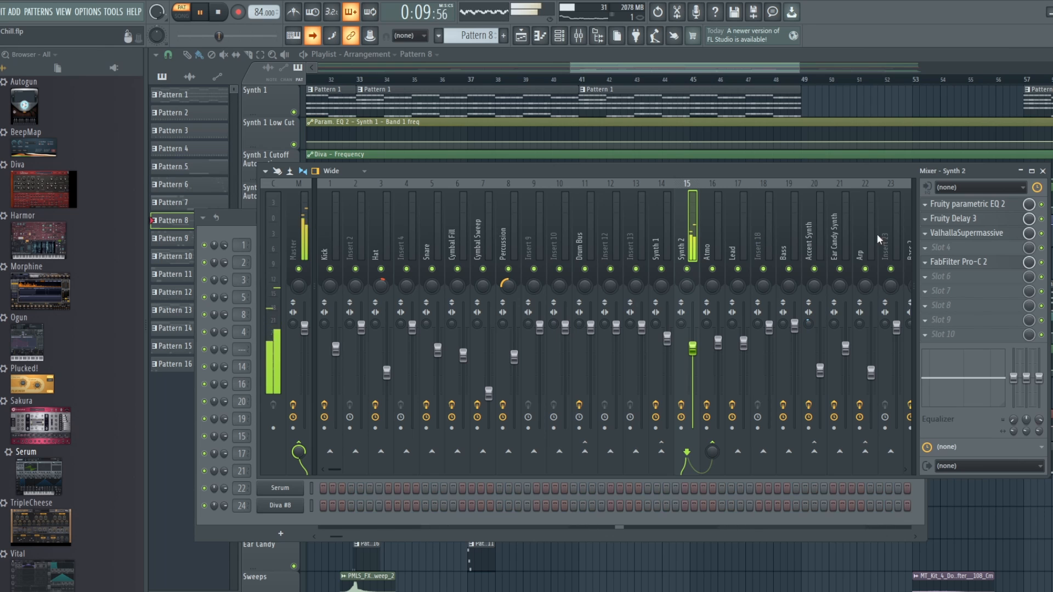
{"action": "left_click", "coordinate": [987, 234]}
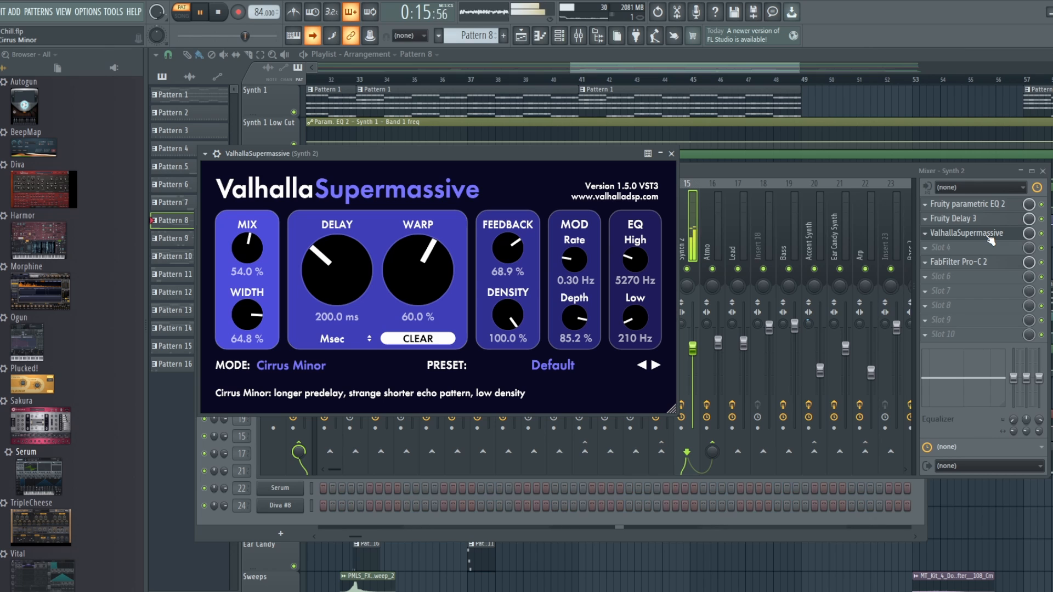
- Stop the Pattern 8 playback with the mixer in view and return to the arrangement
{"action": "left_click", "coordinate": [857, 174]}
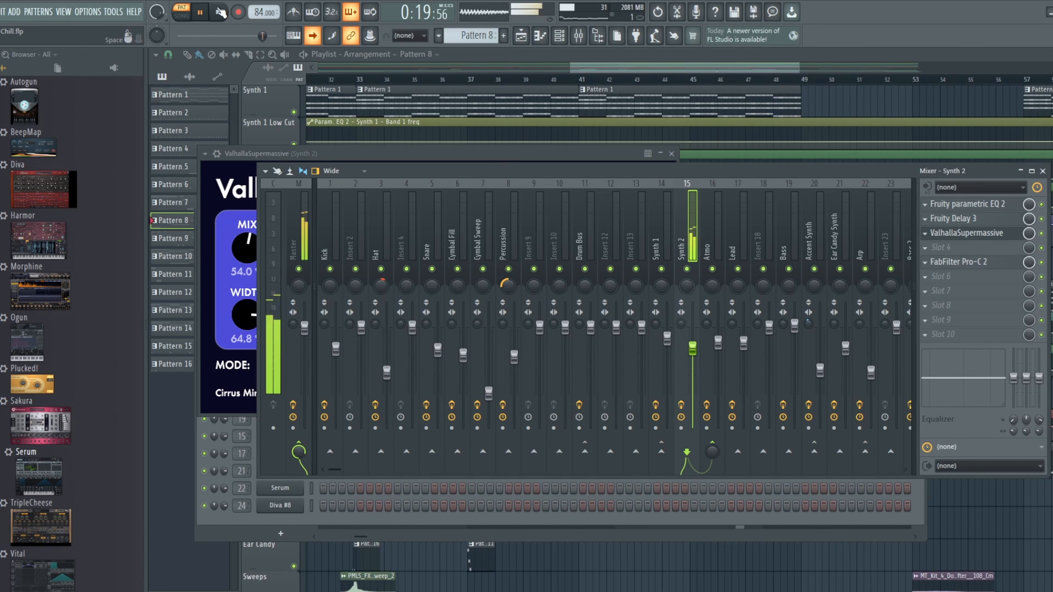
{"action": "left_click", "coordinate": [221, 12]}
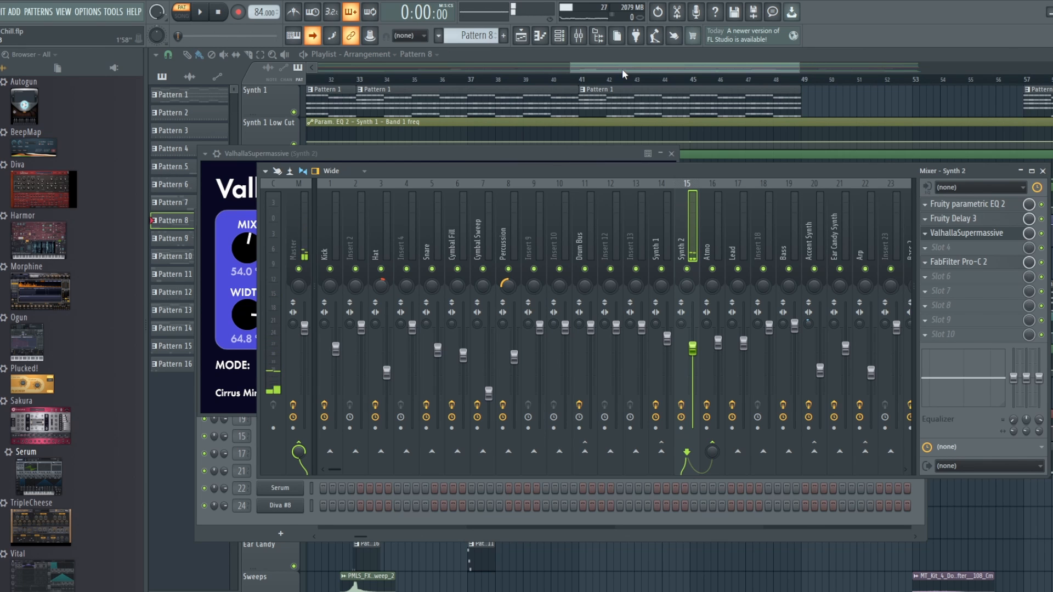
{"action": "mouse_move", "coordinate": [622, 68]}
{"action": "left_mouse_down"}
{"action": "mouse_move", "coordinate": [683, 67]}
{"action": "mouse_move", "coordinate": [618, 63]}
{"action": "left_mouse_up"}
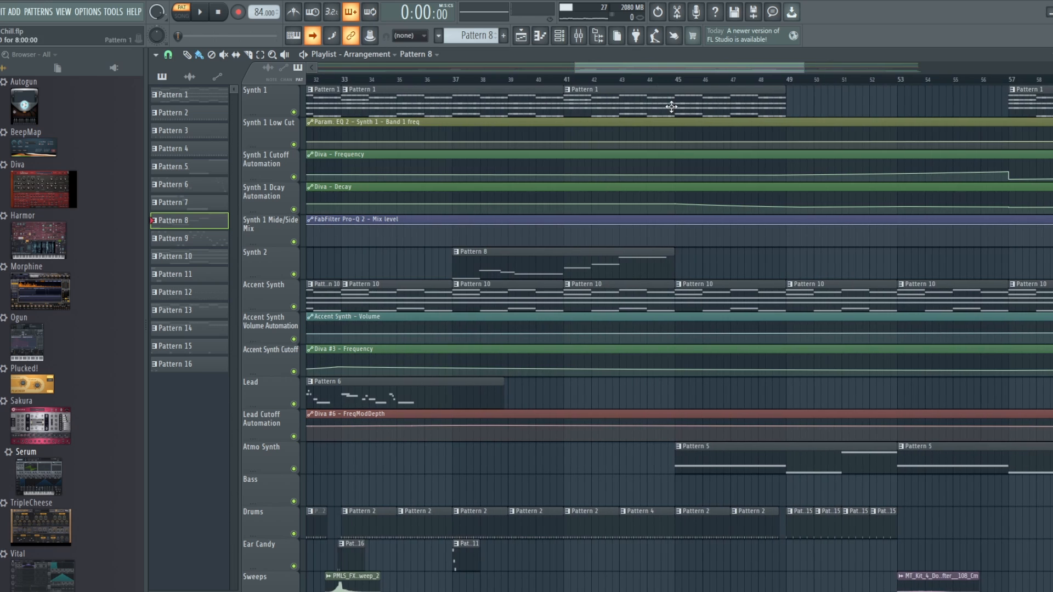
- Show the Atmo Synth clips from bar 45 onward and select Pattern 5
{"action": "scroll", "coordinate": [674, 160], "scroll_direction": "down", "scroll_amount": 2}
{"action": "left_click_drag", "start_coordinate": [716, 66], "coordinate": [769, 67]}
{"action": "scroll", "coordinate": [603, 395], "scroll_direction": "up", "scroll_amount": 1}
{"action": "scroll", "coordinate": [583, 403], "scroll_direction": "down", "scroll_amount": 2}
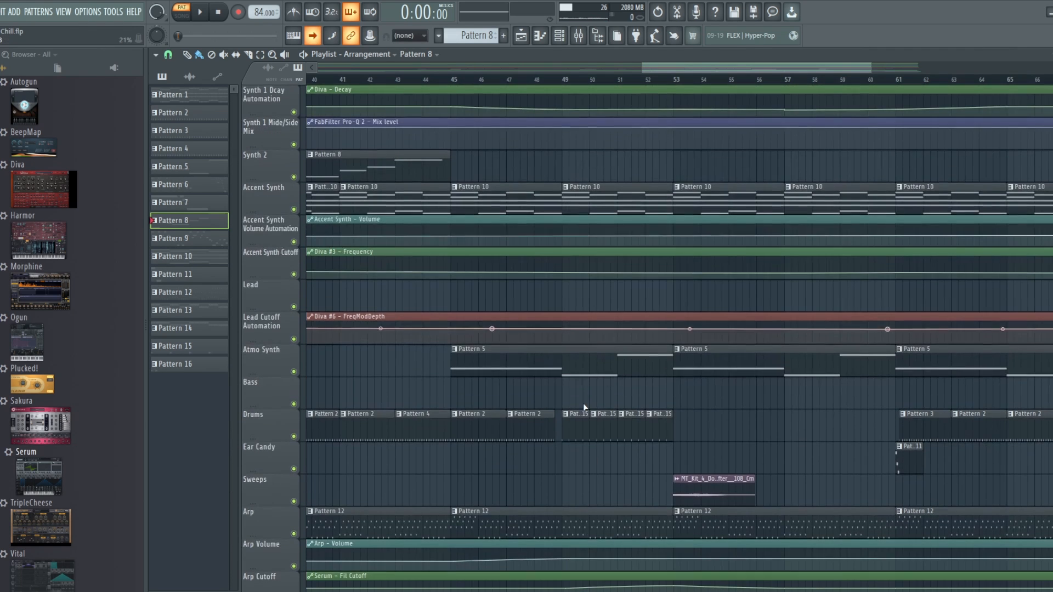
{"action": "left_click", "coordinate": [467, 40]}
{"action": "left_click", "coordinate": [494, 87]}
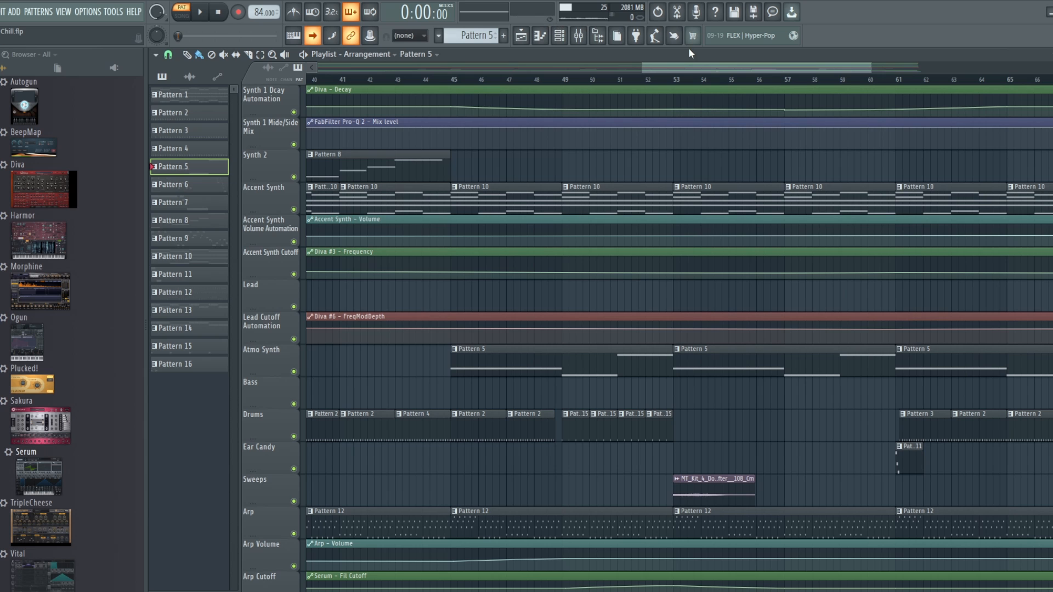
{"action": "mouse_move", "coordinate": [692, 64]}
{"action": "left_mouse_down"}
{"action": "mouse_move", "coordinate": [798, 65]}
{"action": "mouse_move", "coordinate": [705, 70]}
{"action": "left_mouse_up"}
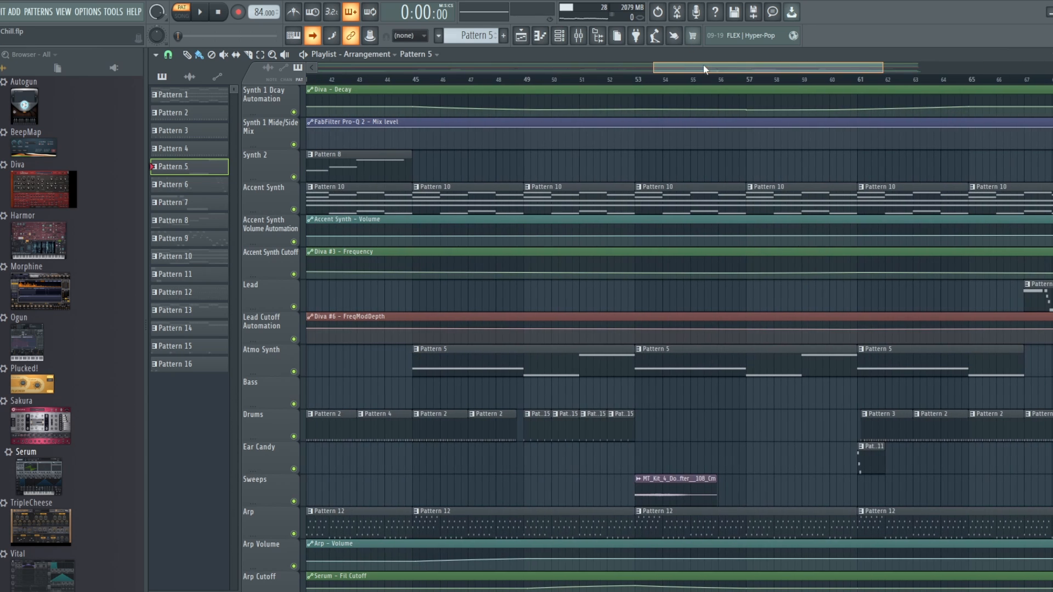
- Open the Diva #2 synth from the Pattern 5 channel rack and inspect its oscillator, mixer and filter settings
{"action": "left_click", "coordinate": [540, 36]}
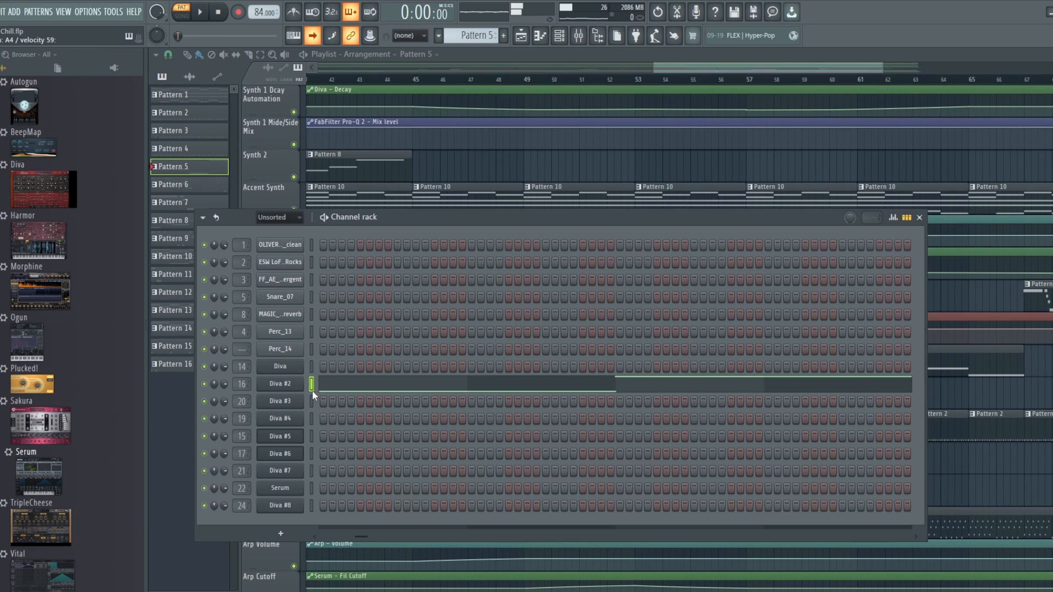
{"action": "left_click", "coordinate": [279, 384]}
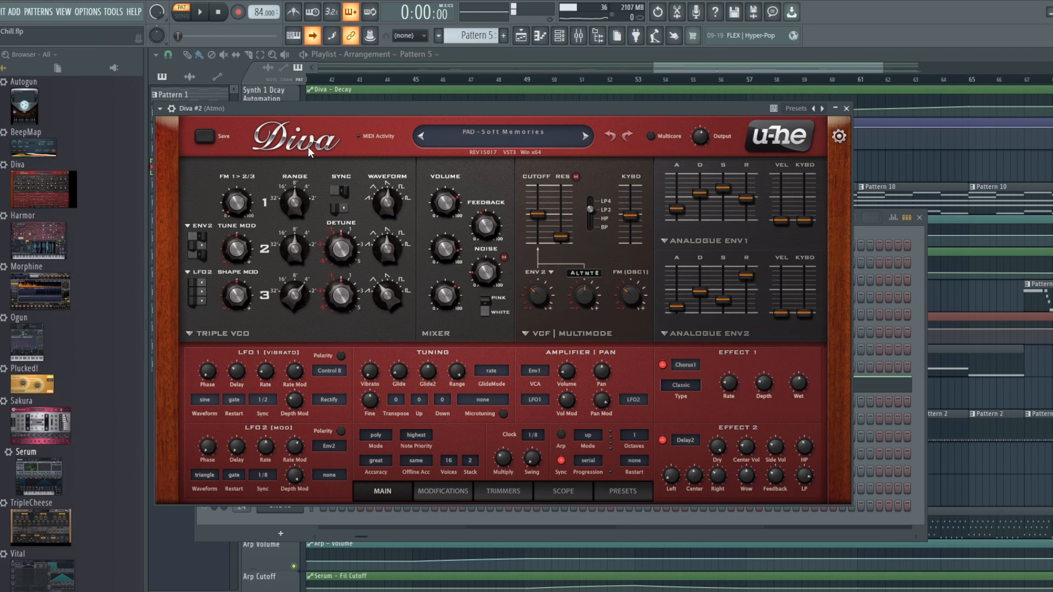
{"action": "mouse_move", "coordinate": [380, 310]}
{"action": "mouse_move", "coordinate": [439, 305]}
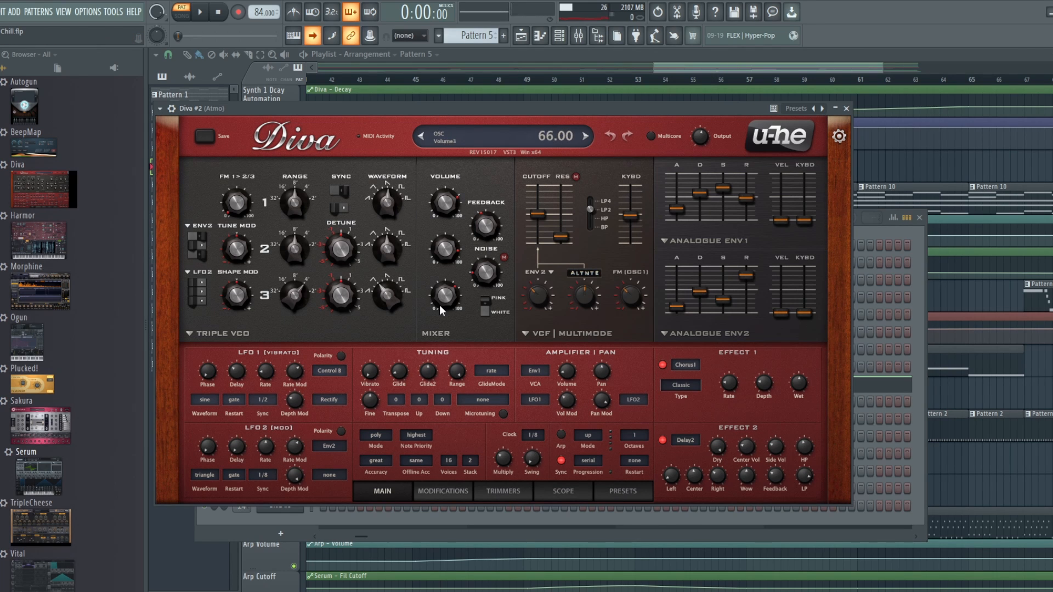
{"action": "mouse_move", "coordinate": [395, 272]}
{"action": "mouse_move", "coordinate": [552, 303]}
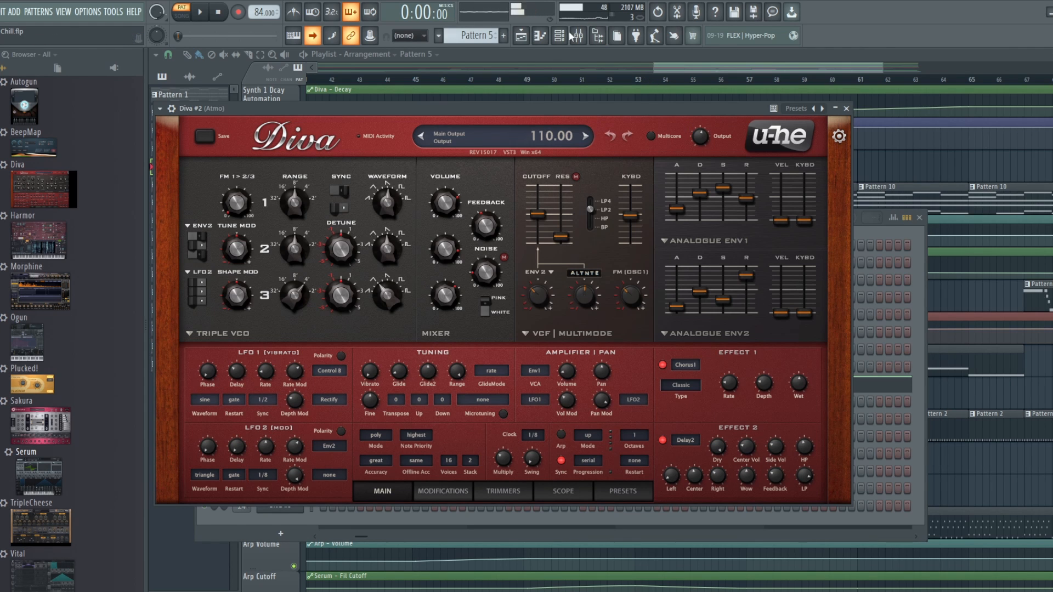
- Return to the arrangement, play Pattern 5 in pattern mode and stop it
{"action": "left_click", "coordinate": [523, 37]}
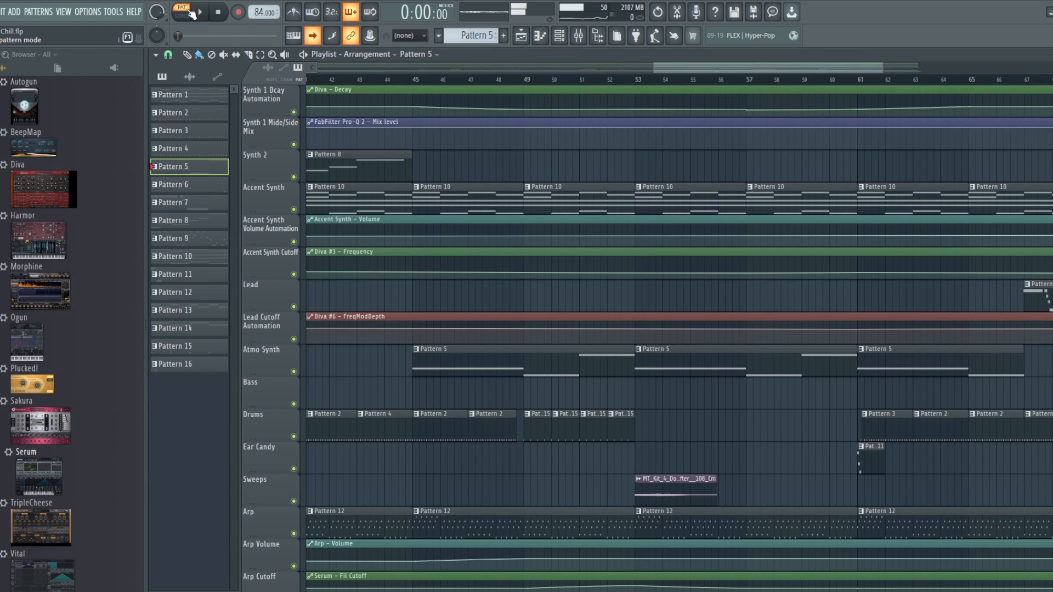
{"action": "left_click", "coordinate": [197, 14]}
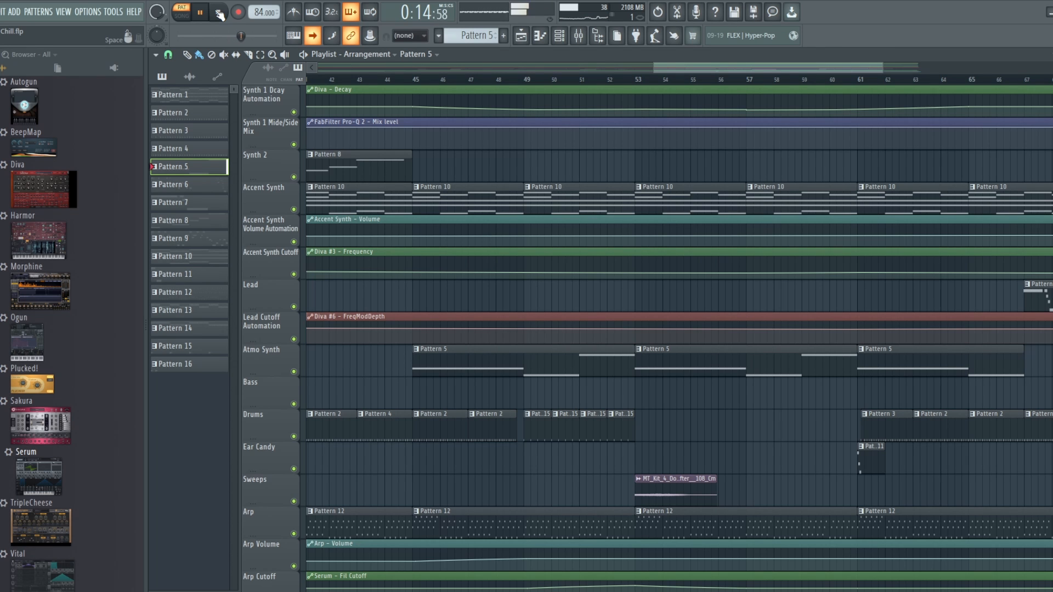
{"action": "left_click", "coordinate": [219, 12]}
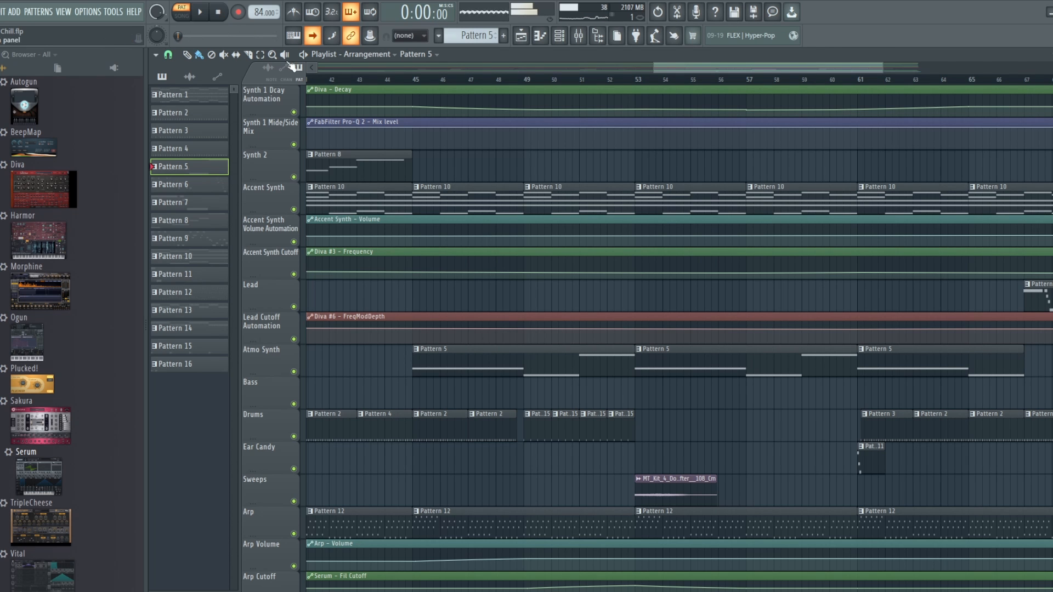
- Examine the synth, drum, arp and bass clips and their automation between bars 42 and 67
{"action": "scroll", "coordinate": [548, 321], "scroll_direction": "down", "scroll_amount": 2}
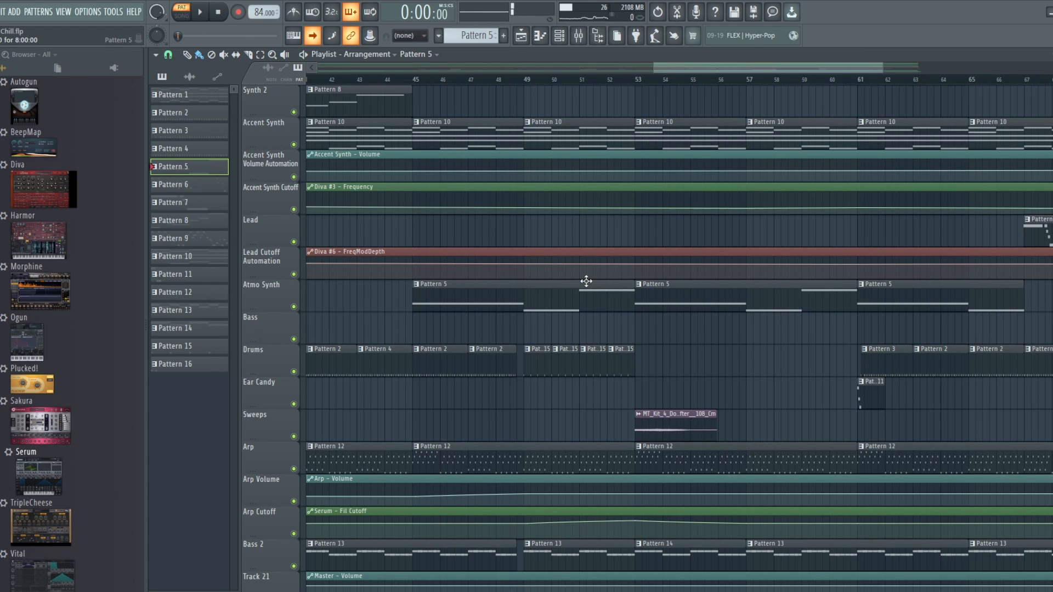
{"action": "scroll", "coordinate": [586, 282], "scroll_direction": "down", "scroll_amount": 2}
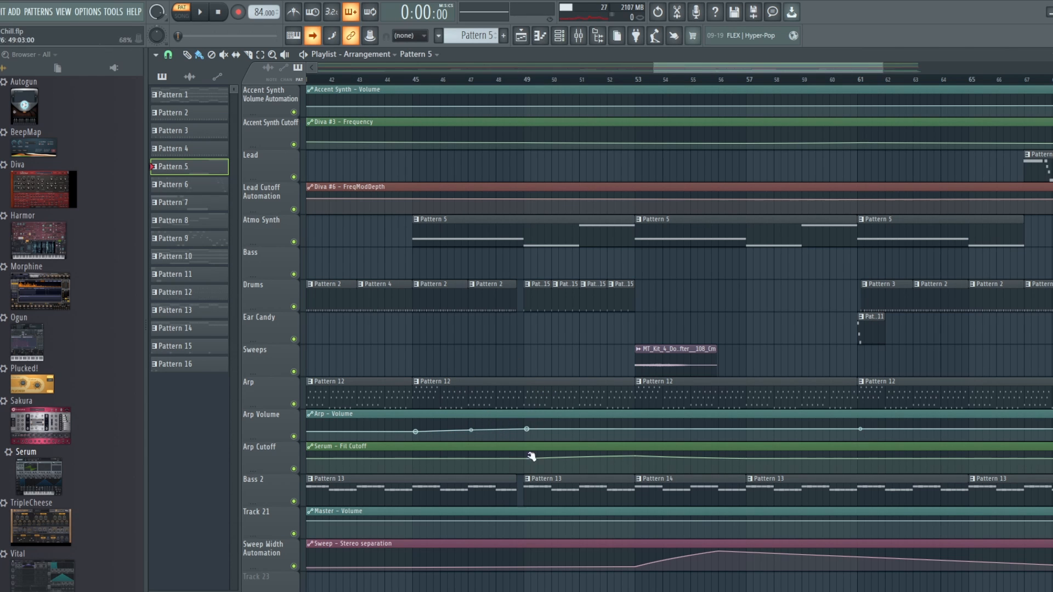
{"action": "scroll", "coordinate": [581, 446], "scroll_direction": "down", "scroll_amount": 1}
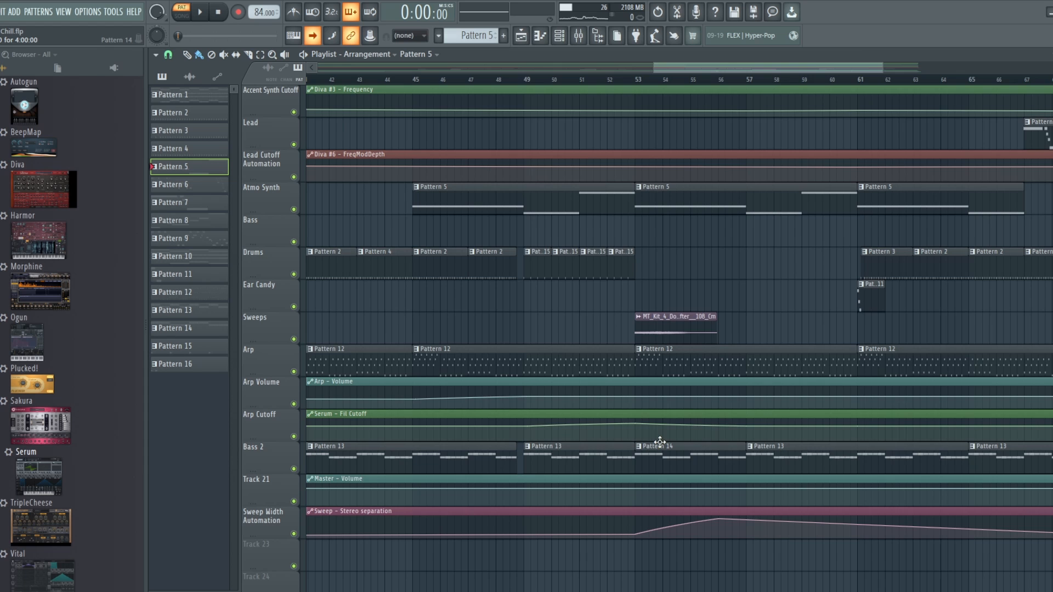
{"action": "scroll", "coordinate": [620, 280], "scroll_direction": "up", "scroll_amount": 5}
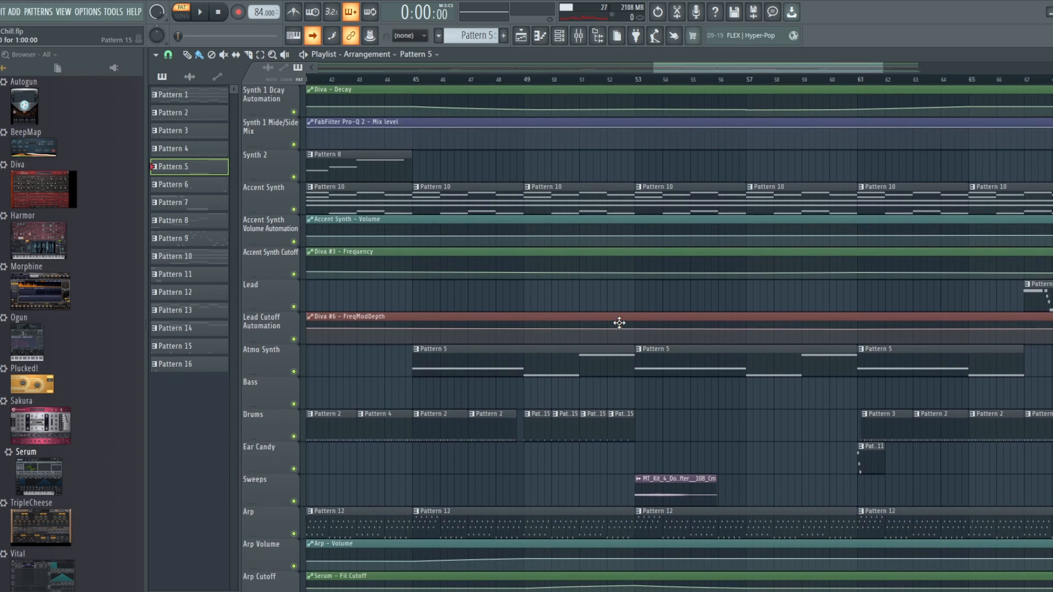
{"action": "scroll", "coordinate": [512, 212], "scroll_direction": "up", "scroll_amount": 3}
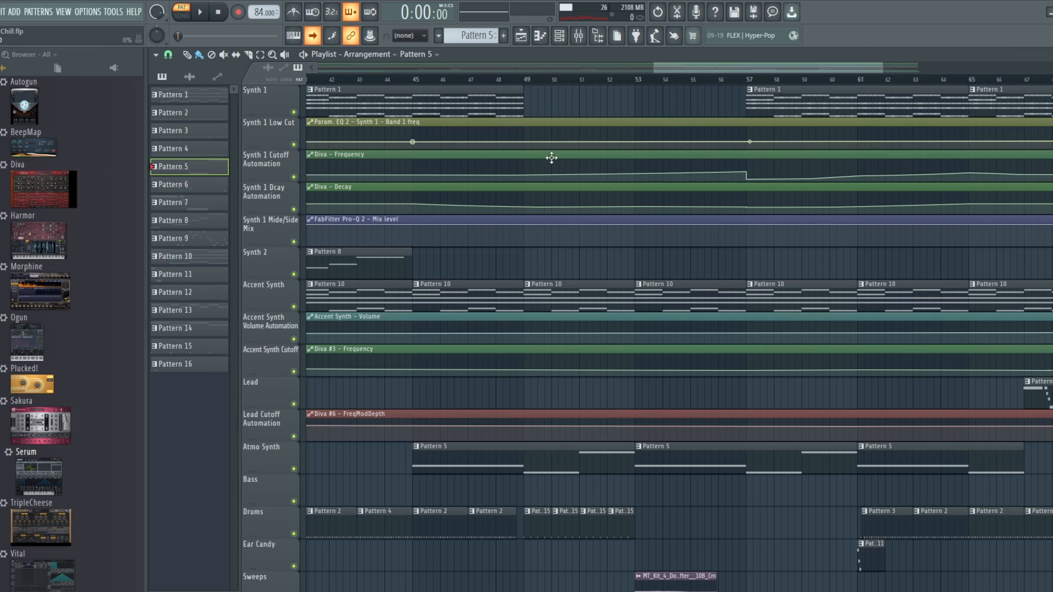
{"action": "scroll", "coordinate": [591, 270], "scroll_direction": "down", "scroll_amount": 2}
{"action": "scroll", "coordinate": [592, 266], "scroll_direction": "down", "scroll_amount": 2}
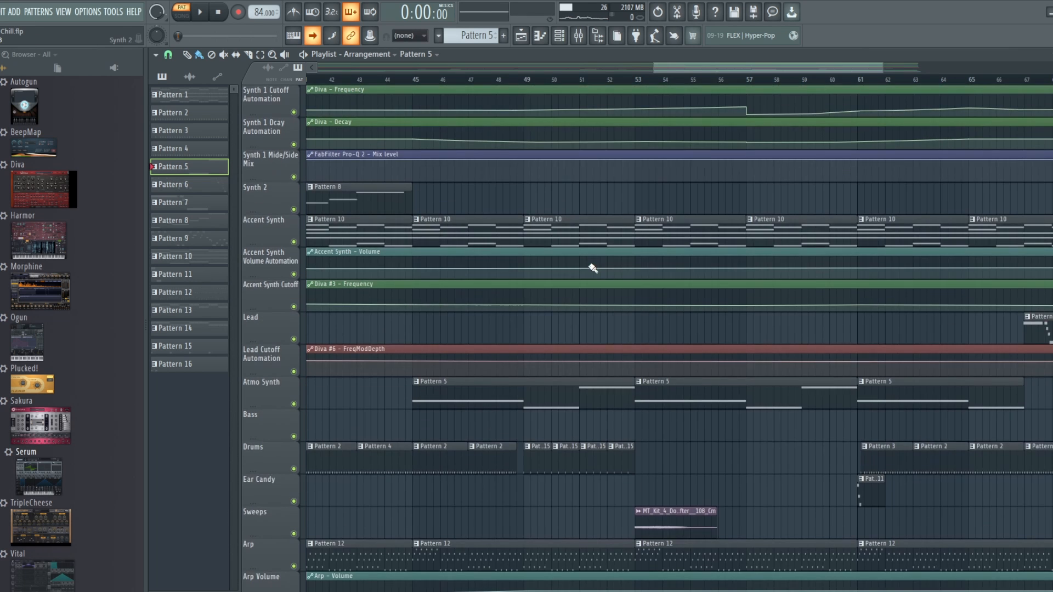
{"action": "scroll", "coordinate": [603, 307], "scroll_direction": "down", "scroll_amount": 1}
{"action": "scroll", "coordinate": [665, 367], "scroll_direction": "down", "scroll_amount": 1}
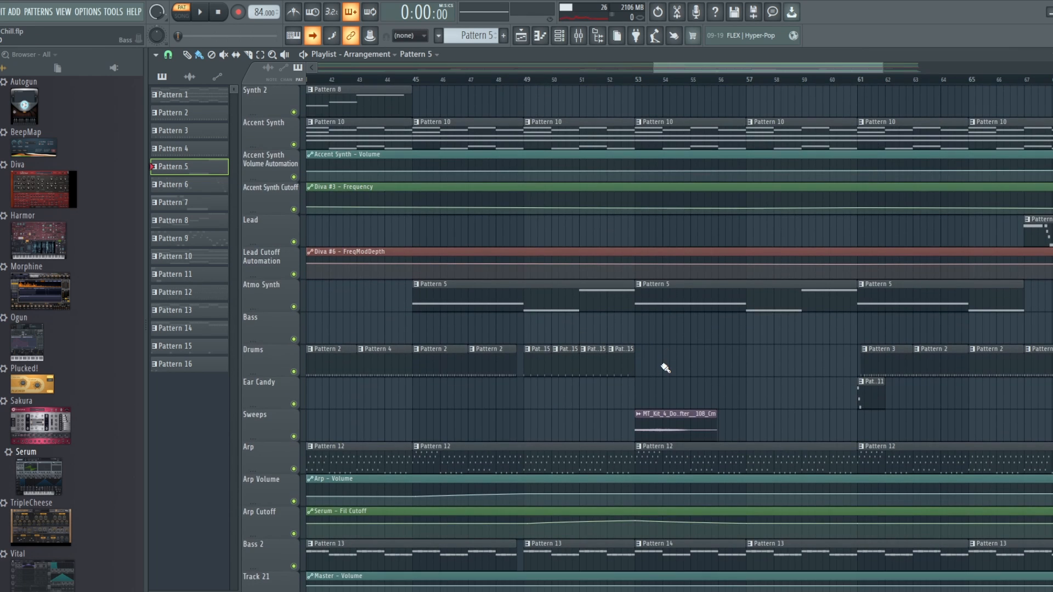
{"action": "scroll", "coordinate": [665, 367], "scroll_direction": "down", "scroll_amount": 1}
- Compare the ending of the arrangement with the section from bar 37, including the Sweeps clip at bar 53
{"action": "left_click_drag", "start_coordinate": [688, 68], "coordinate": [722, 68]}
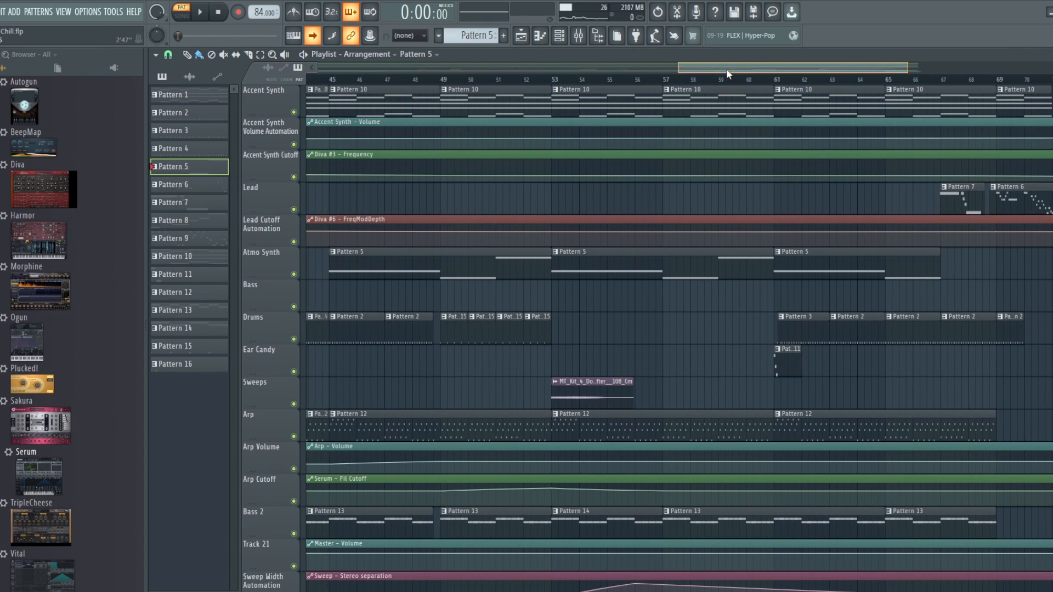
{"action": "scroll", "coordinate": [726, 68], "scroll_direction": "right", "scroll_amount": 3}
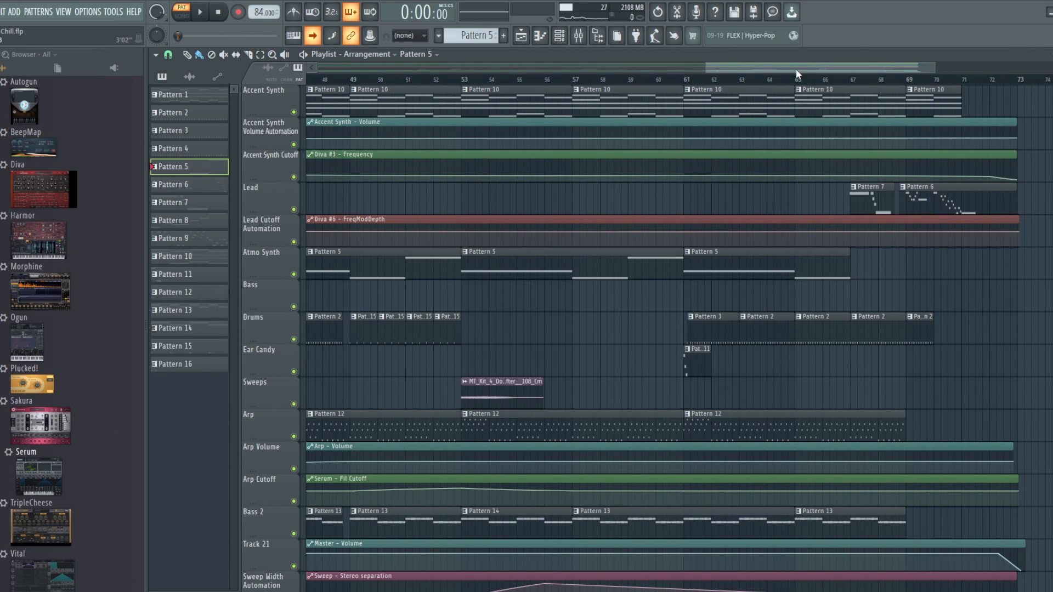
{"action": "left_click_drag", "start_coordinate": [795, 68], "coordinate": [708, 68]}
{"action": "scroll", "coordinate": [730, 404], "scroll_direction": "down", "scroll_amount": 2}
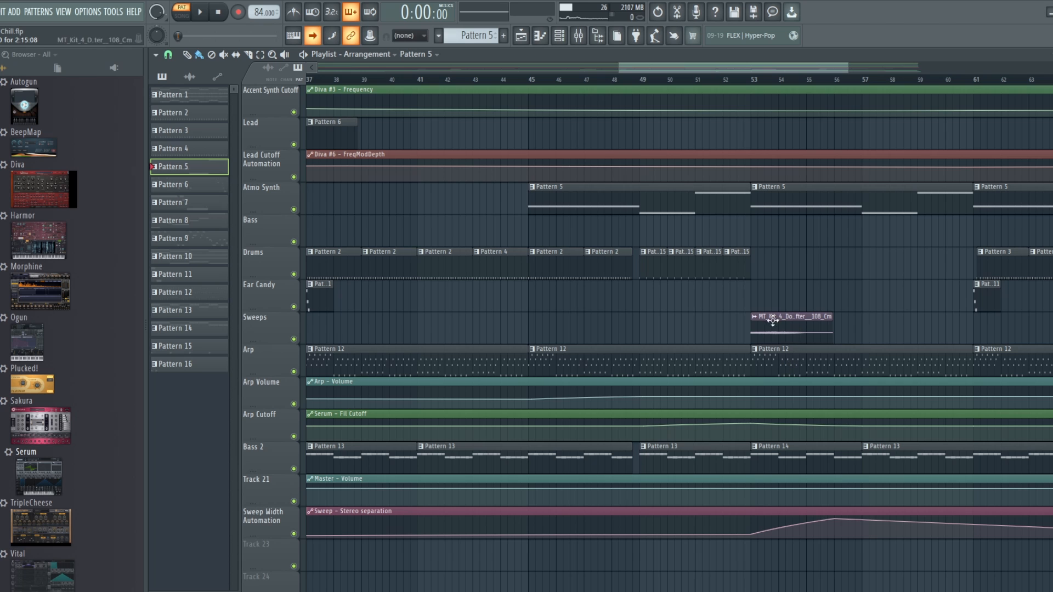
{"action": "scroll", "coordinate": [803, 355], "scroll_direction": "up", "scroll_amount": 3}
{"action": "scroll", "coordinate": [803, 355], "scroll_direction": "up", "scroll_amount": 1}
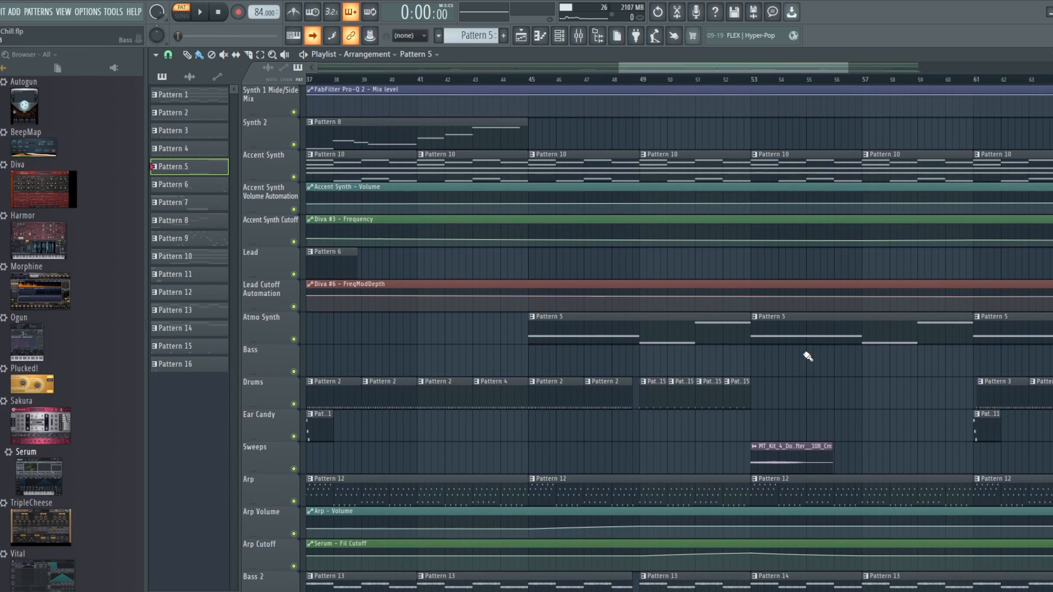
{"action": "scroll", "coordinate": [809, 351], "scroll_direction": "up", "scroll_amount": 2}
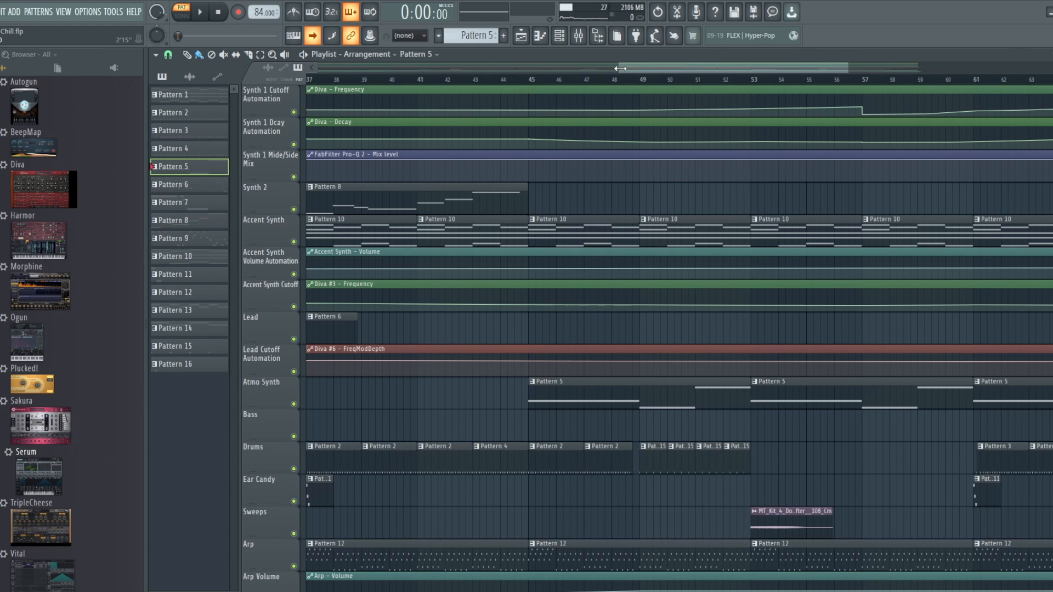
- Show the closing section with Synth 1 in view and place the song playhead at bar 57
{"action": "left_click_drag", "start_coordinate": [661, 63], "coordinate": [769, 102]}
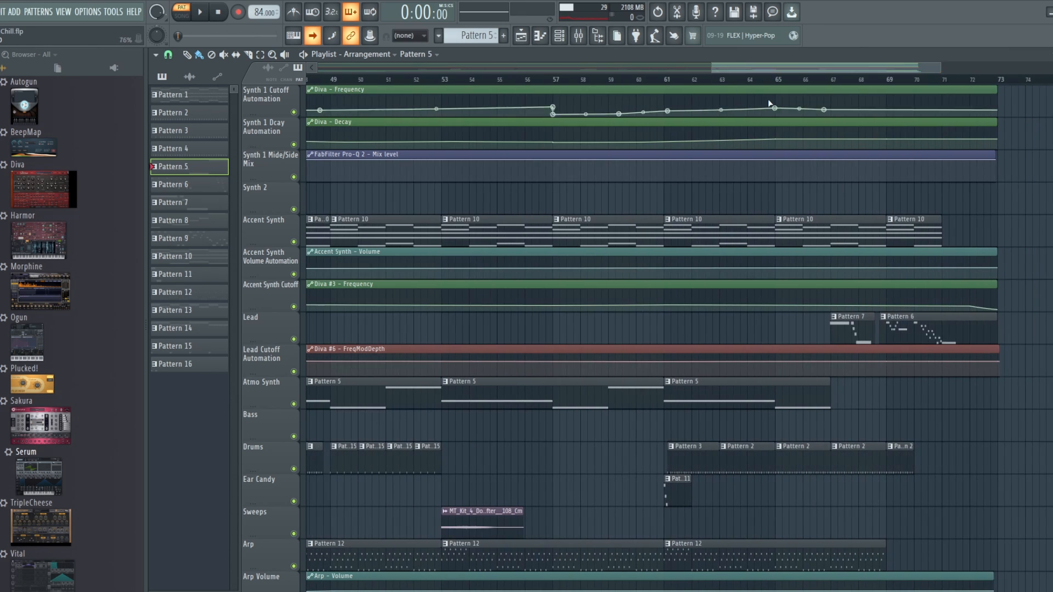
{"action": "scroll", "coordinate": [709, 248], "scroll_direction": "up", "scroll_amount": 2}
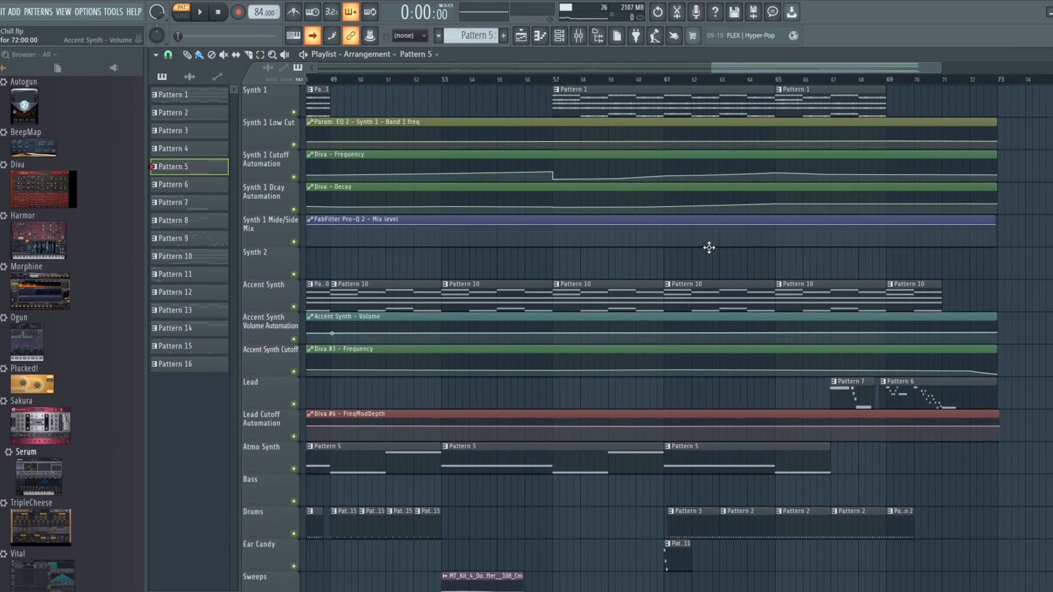
{"action": "left_click", "coordinate": [557, 81]}
- Review the closing section's tracks and automation and play the song from bar 57 through the final Lead clips
{"action": "scroll", "coordinate": [866, 349], "scroll_direction": "down", "scroll_amount": 3}
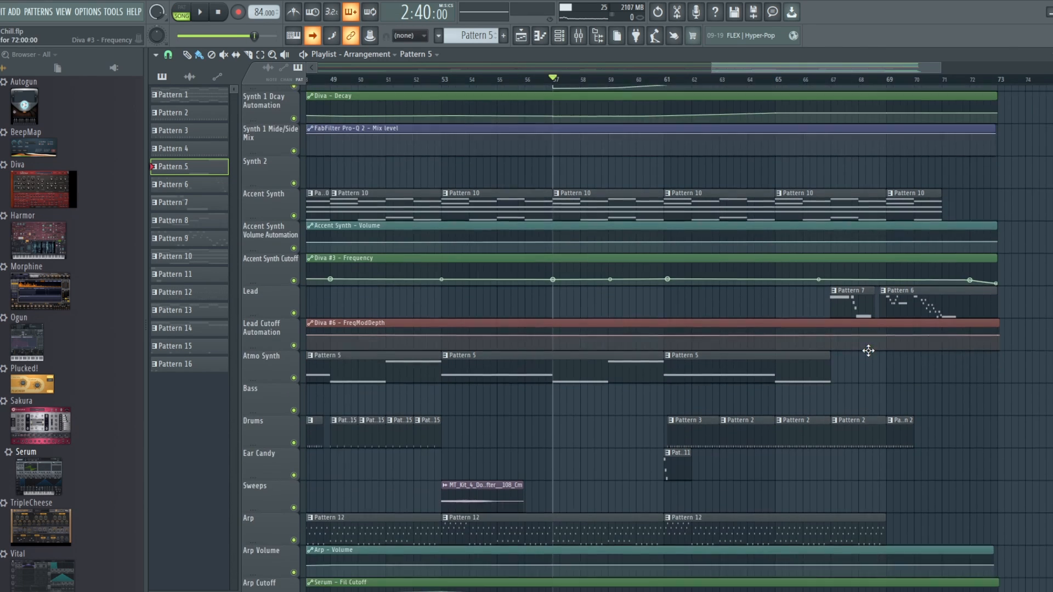
{"action": "scroll", "coordinate": [871, 405], "scroll_direction": "down", "scroll_amount": 3}
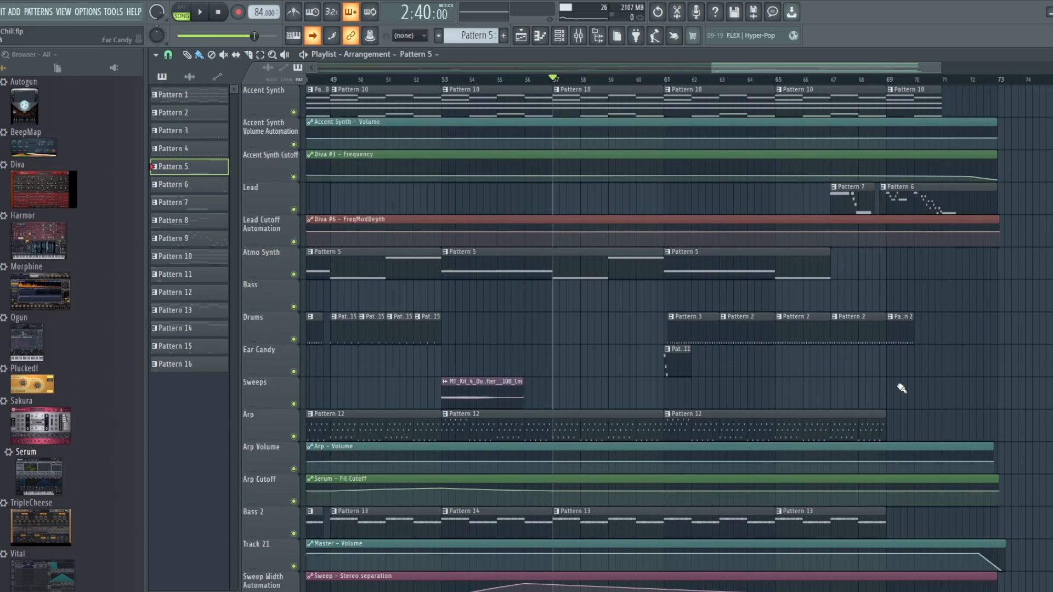
{"action": "scroll", "coordinate": [901, 388], "scroll_direction": "down", "scroll_amount": 4}
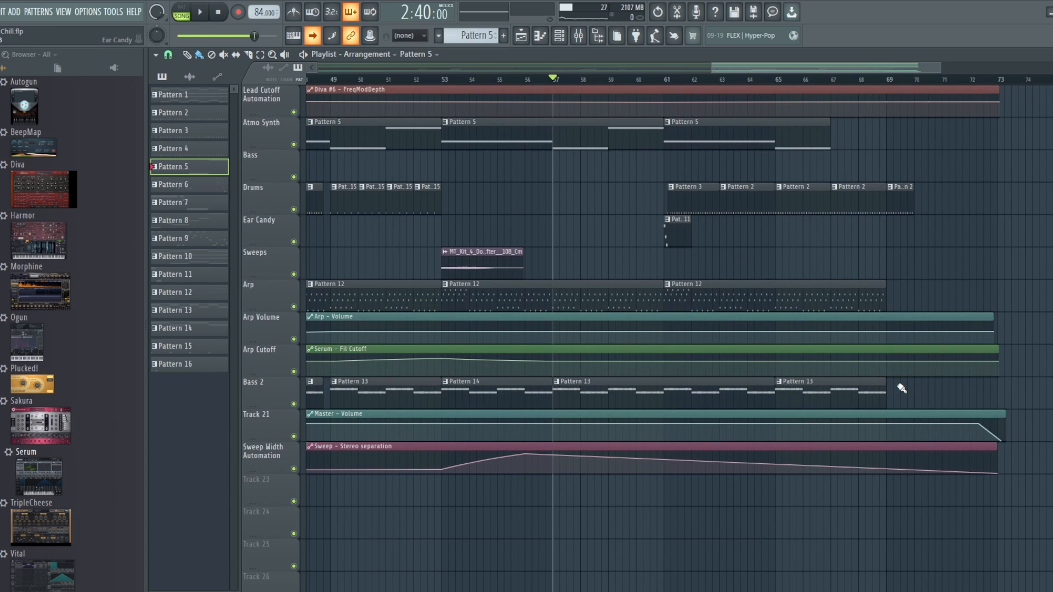
{"action": "scroll", "coordinate": [902, 389], "scroll_direction": "up", "scroll_amount": 3}
{"action": "scroll", "coordinate": [901, 387], "scroll_direction": "up", "scroll_amount": 1}
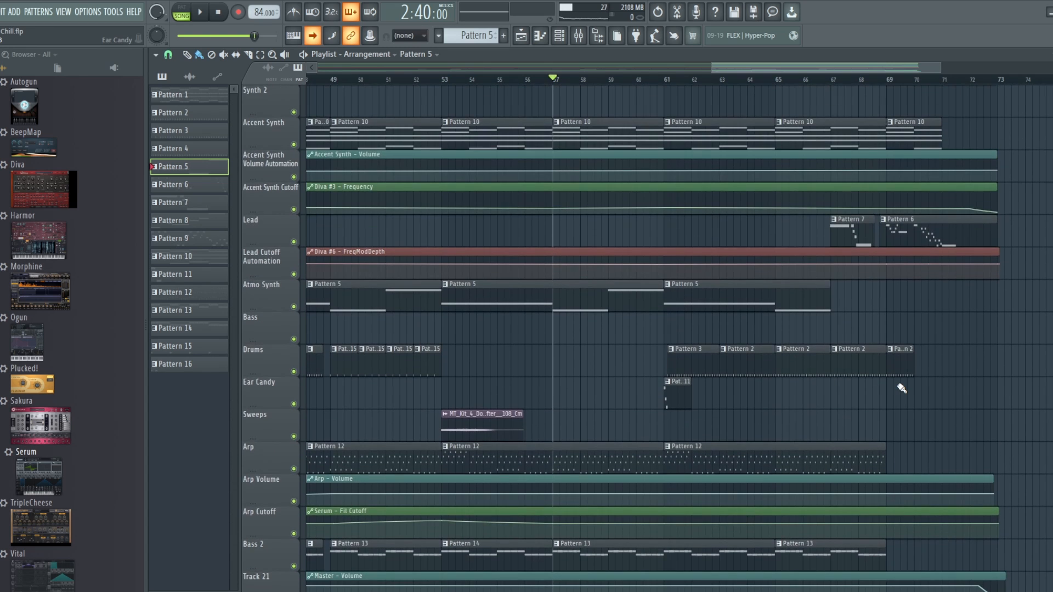
{"action": "scroll", "coordinate": [901, 387], "scroll_direction": "up", "scroll_amount": 5}
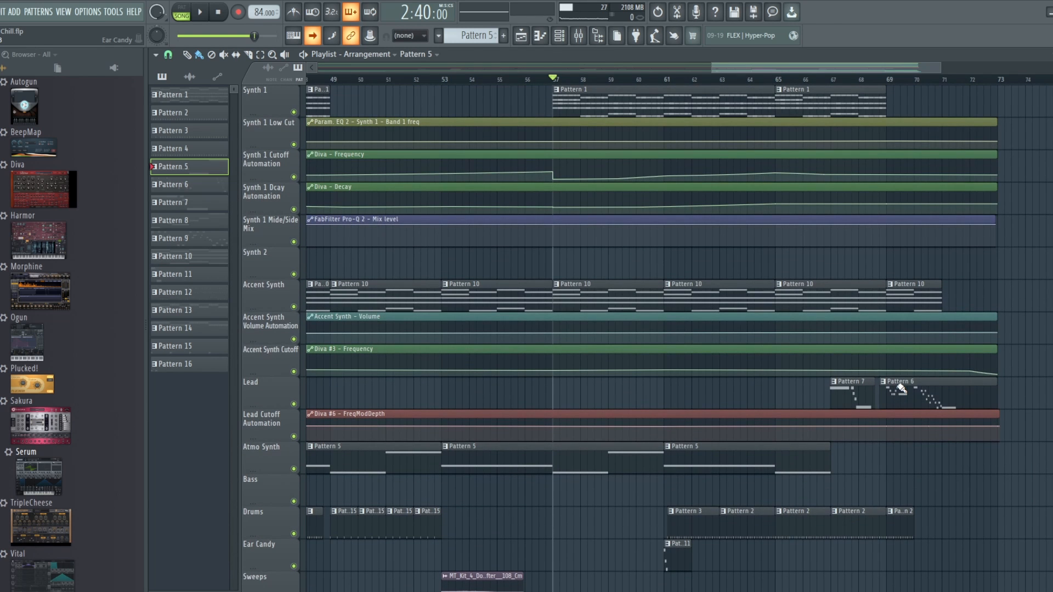
{"action": "scroll", "coordinate": [900, 388], "scroll_direction": "down", "scroll_amount": 5}
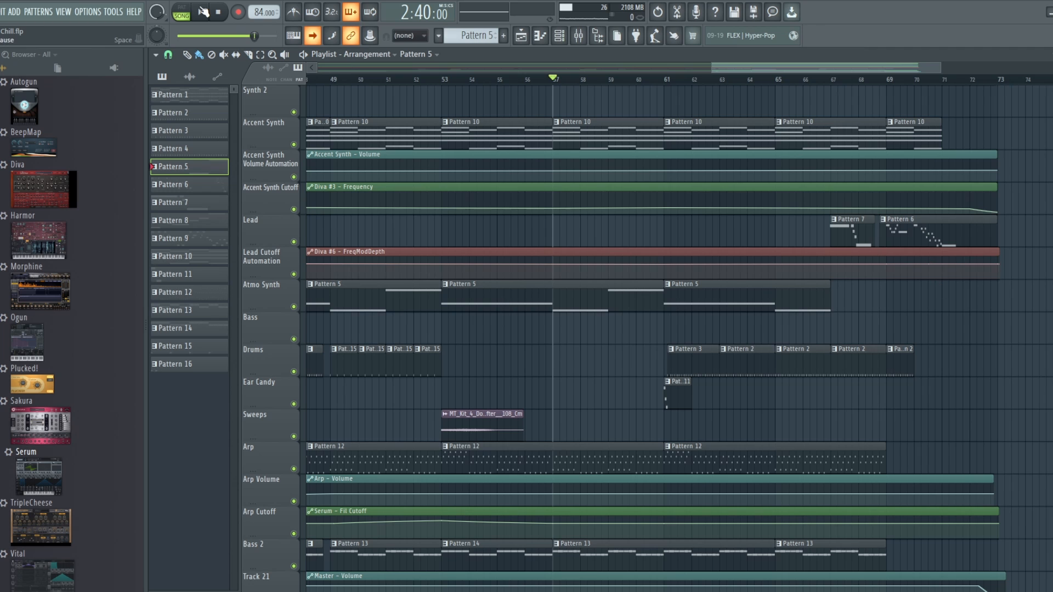
{"action": "left_click", "coordinate": [203, 12]}
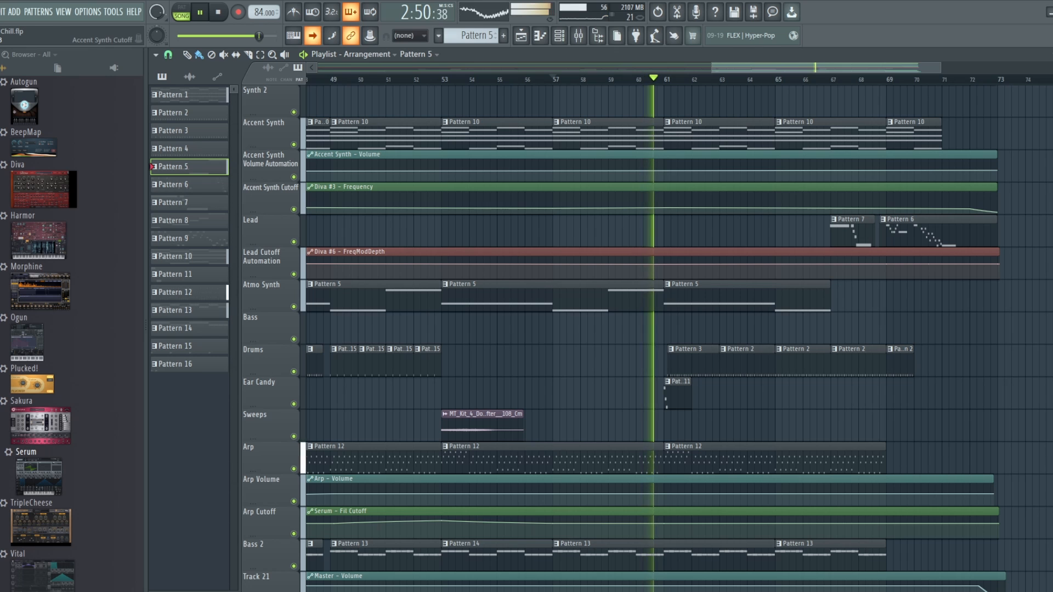
{"action": "scroll", "coordinate": [1002, 317], "scroll_direction": "up", "scroll_amount": 4}
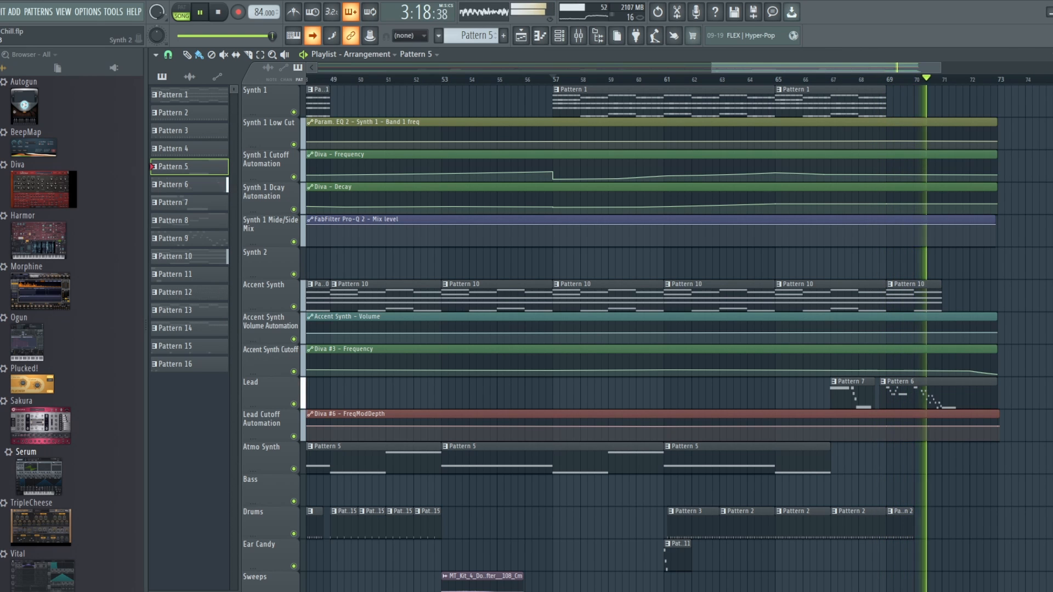
- Stop the song and examine how the closing section's parts end, from Synth 1 down to the Master volume and Sweep stereo separation automation
{"action": "left_click", "coordinate": [219, 14]}
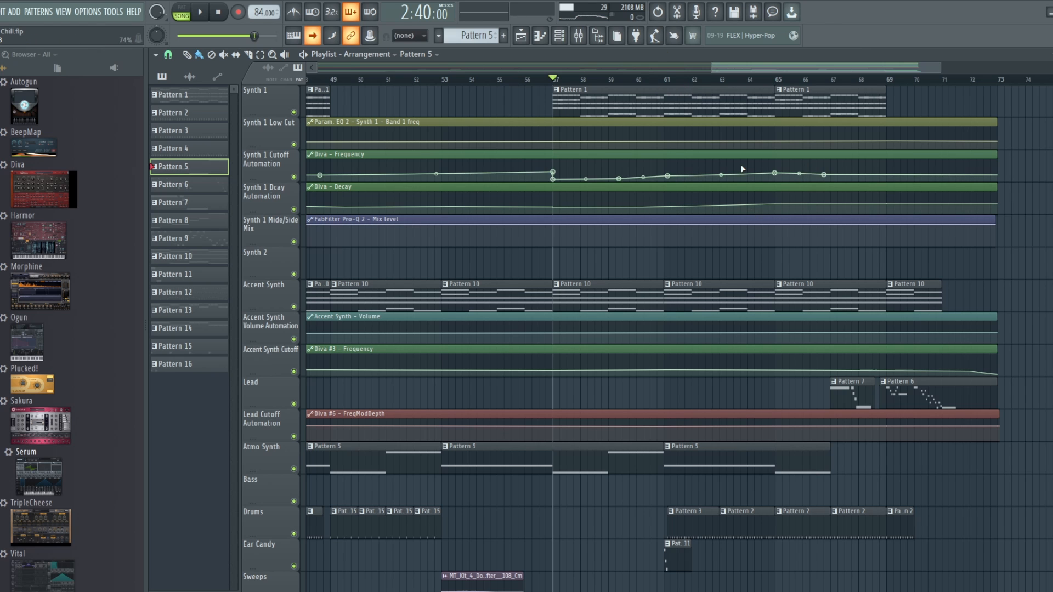
{"action": "scroll", "coordinate": [748, 189], "scroll_direction": "down", "scroll_amount": 2}
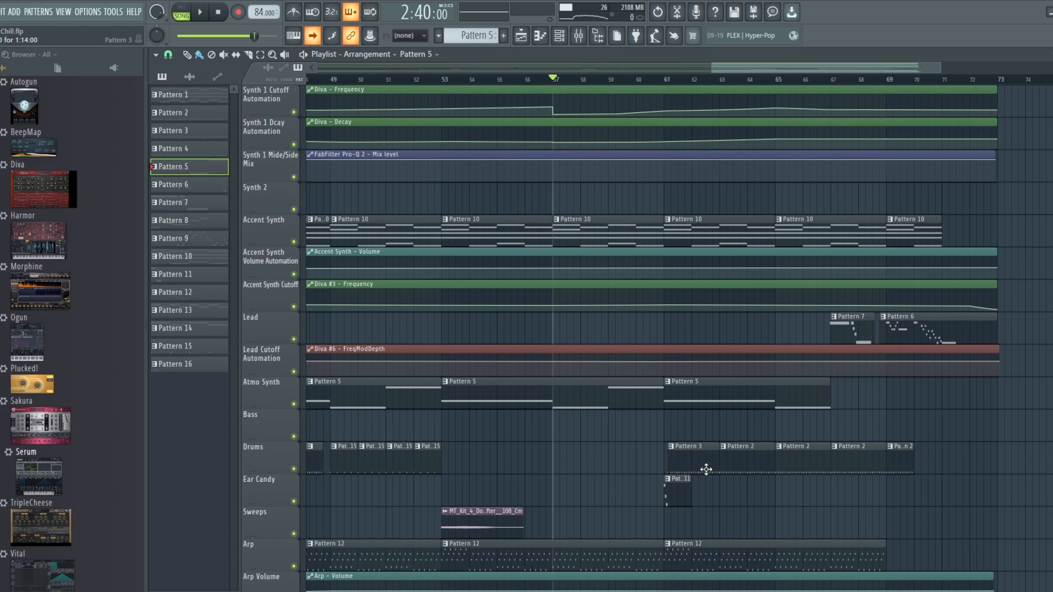
{"action": "scroll", "coordinate": [705, 467], "scroll_direction": "down", "scroll_amount": 2}
{"action": "scroll", "coordinate": [763, 413], "scroll_direction": "down", "scroll_amount": 2}
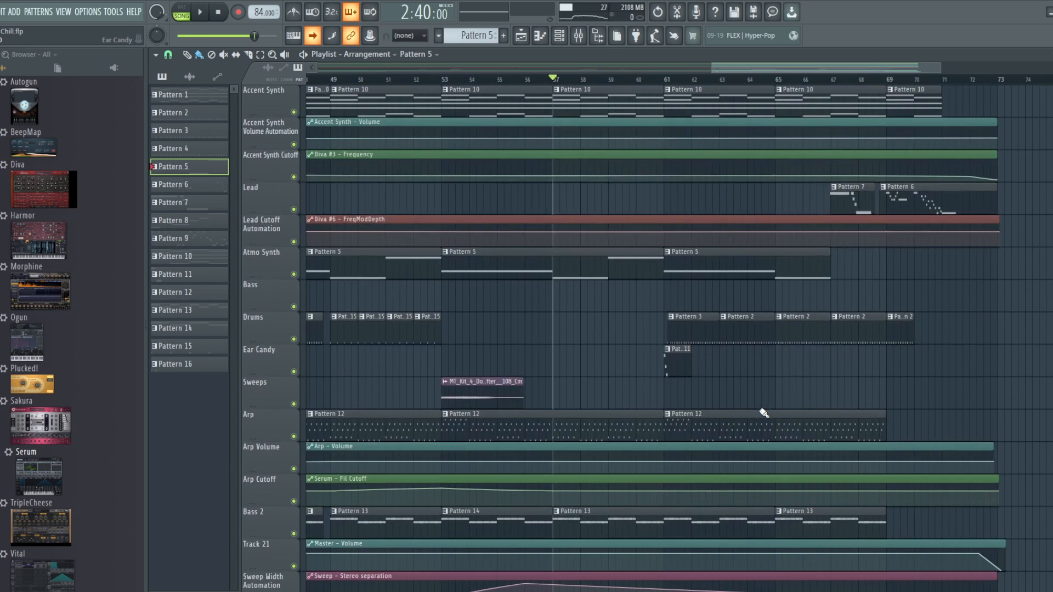
{"action": "scroll", "coordinate": [763, 413], "scroll_direction": "up", "scroll_amount": 6}
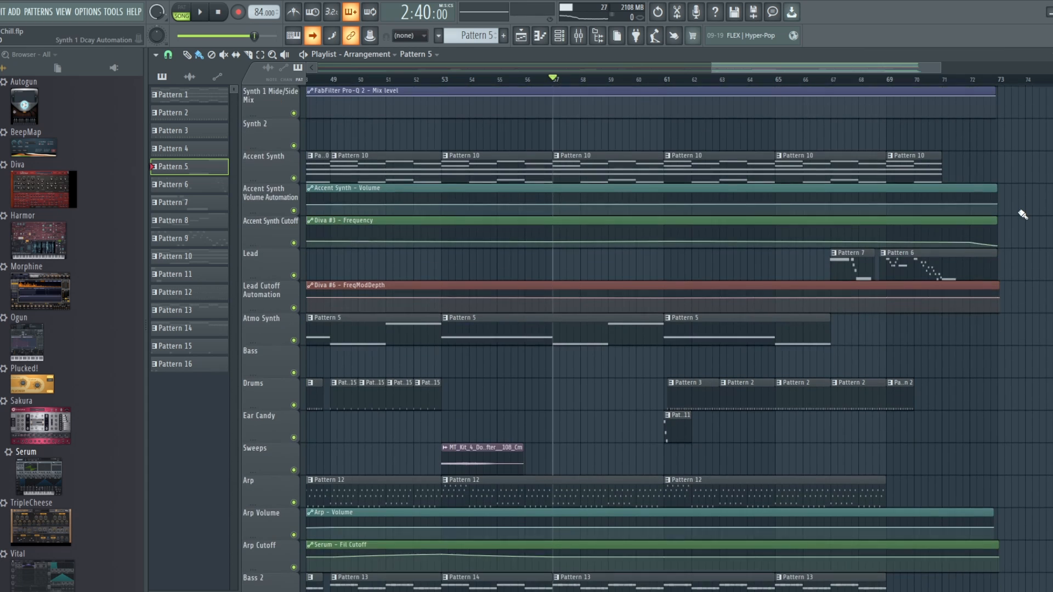
{"action": "scroll", "coordinate": [1019, 210], "scroll_direction": "down", "scroll_amount": 4}
{"action": "scroll", "coordinate": [1023, 214], "scroll_direction": "down", "scroll_amount": 3}
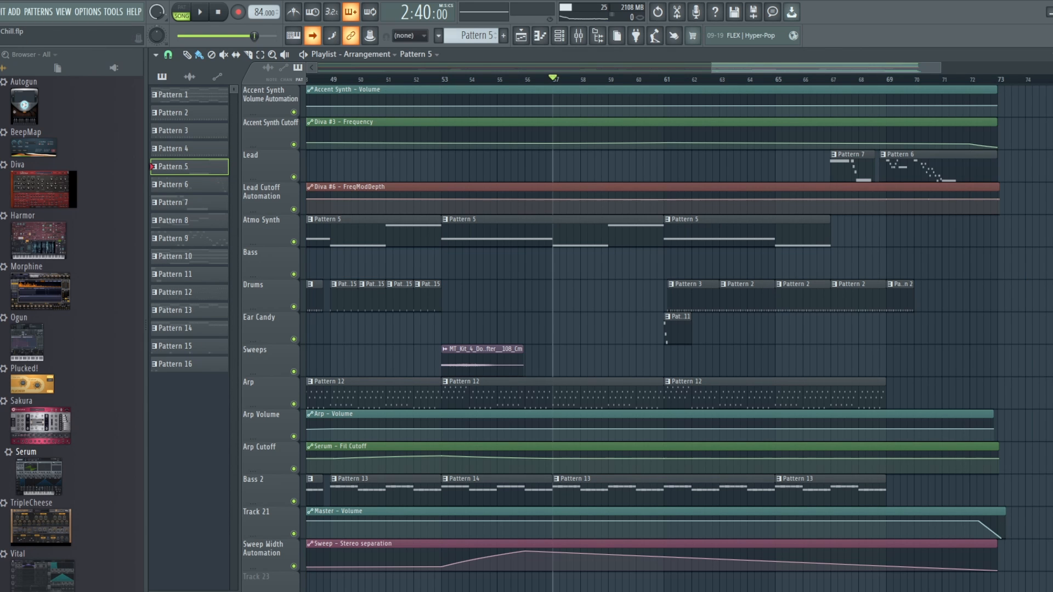
{"action": "scroll", "coordinate": [1003, 506], "scroll_direction": "up", "scroll_amount": 5}
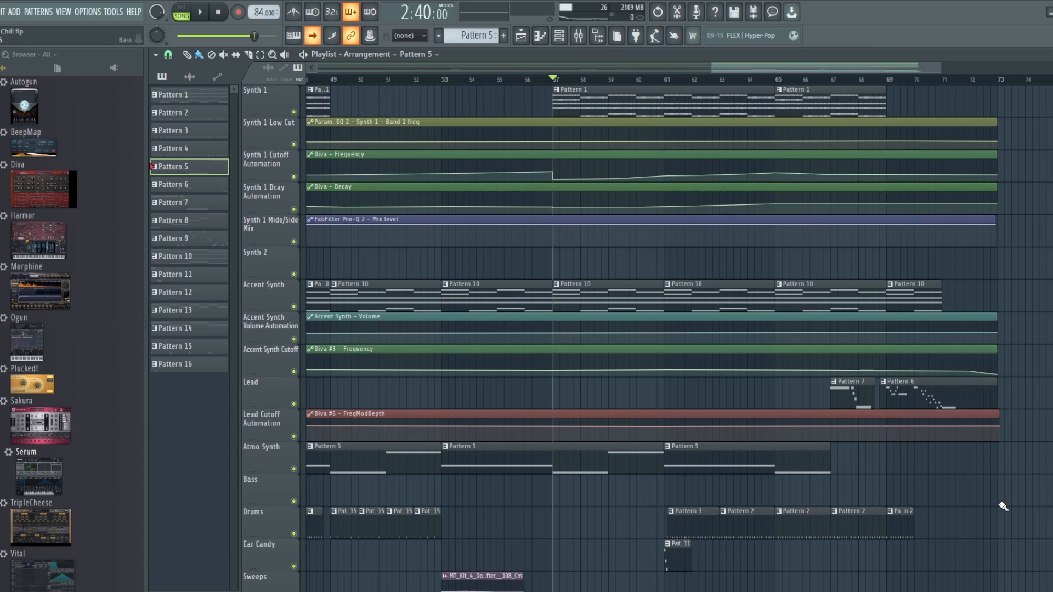